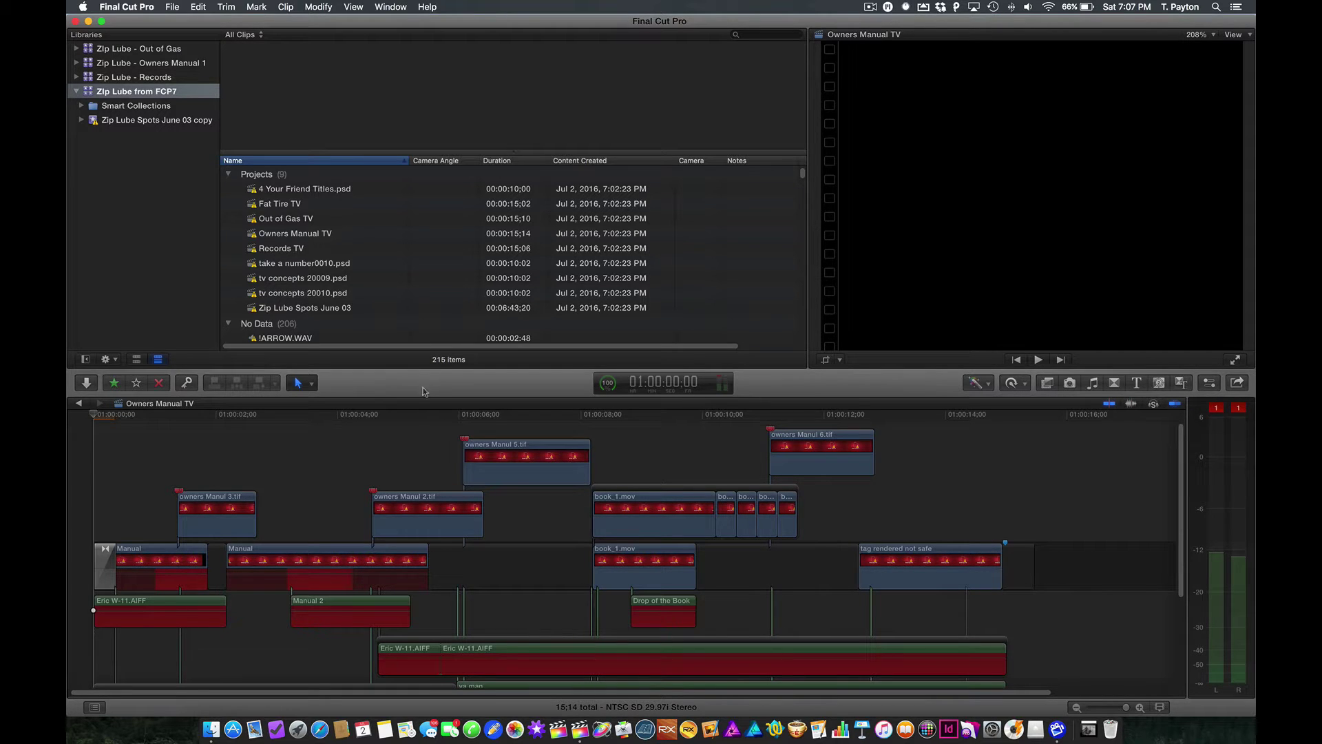
# - Move the playhead in Owners Manual TV, then select Records TV up through Fat Tire TV
pyautogui.click(440, 416)
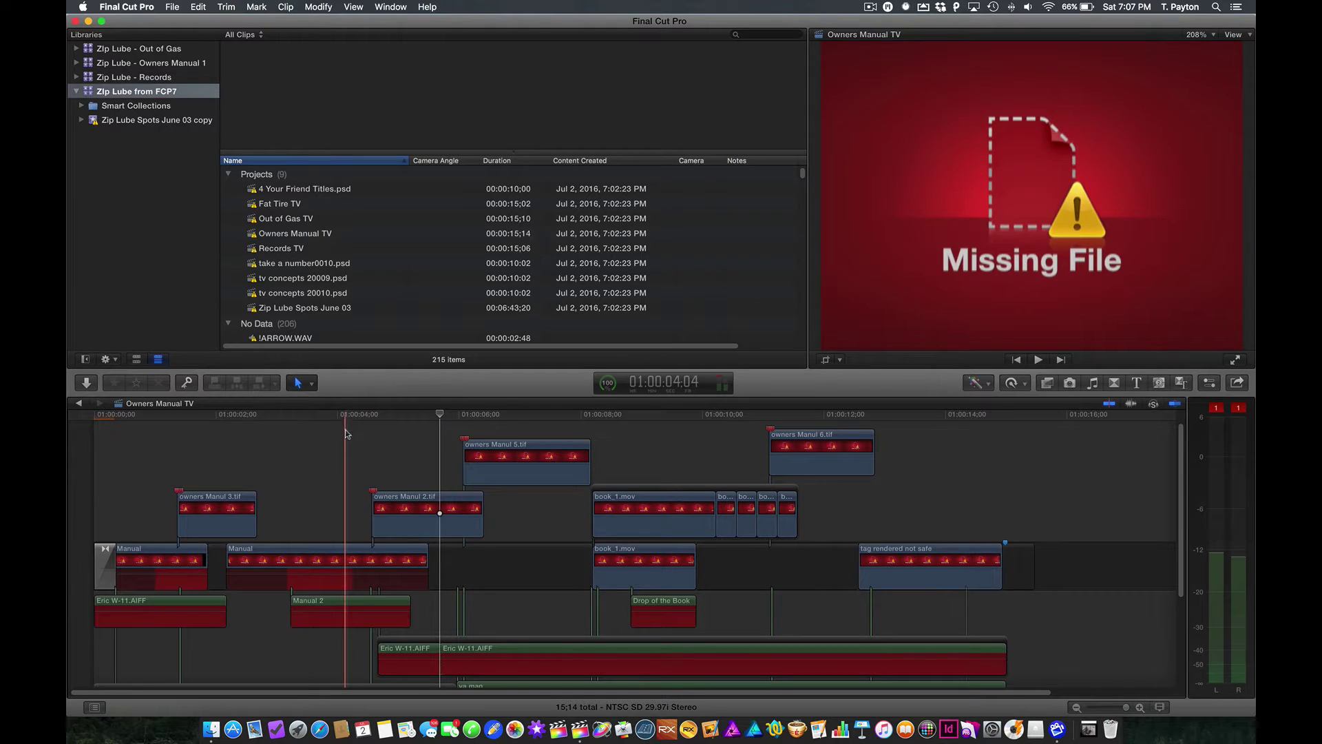
pyautogui.click(306, 249)
pyautogui.hotkey('shift', 'Up')
pyautogui.hotkey('shift', 'Up')
pyautogui.hotkey('shift', 'Up')
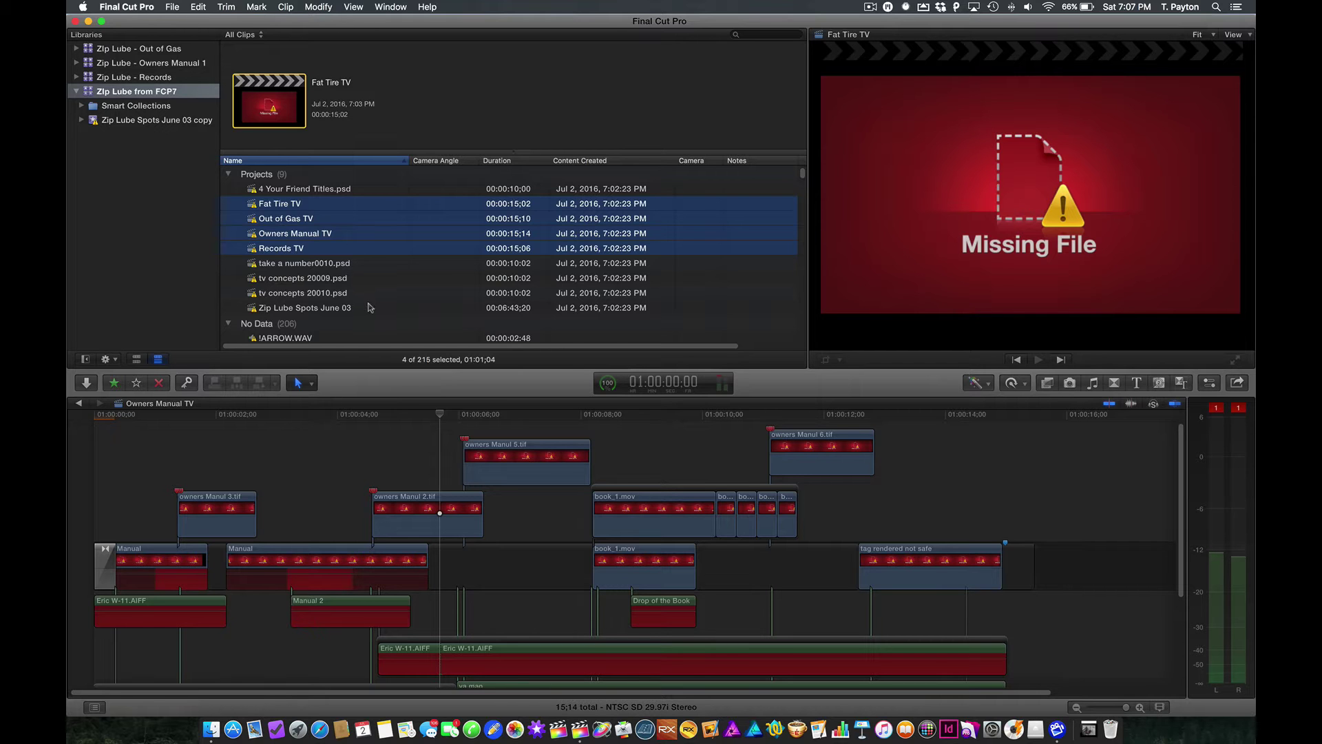
# - Select the Zip Lube Spots June 03 project and scroll through its No Data clip list
pyautogui.scroll(-1, 369, 282)
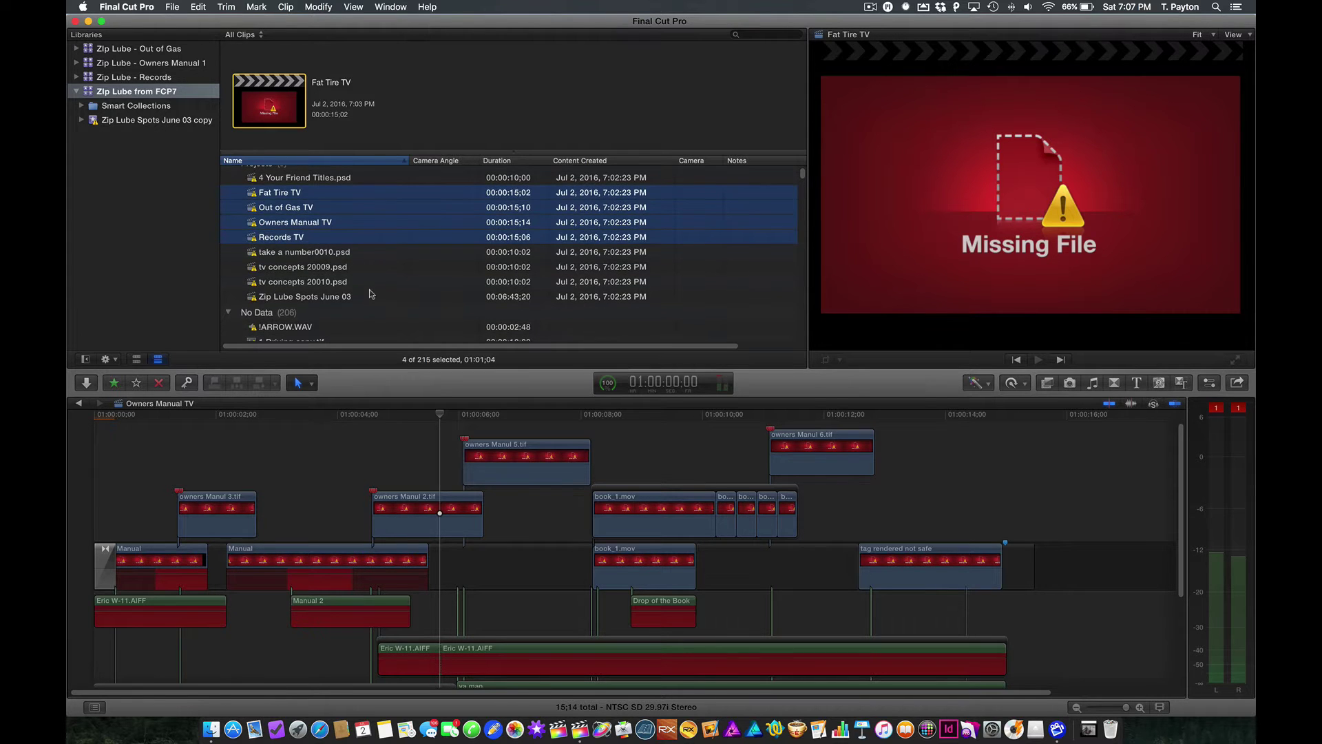
pyautogui.click(372, 299)
pyautogui.scroll(-4, 378, 303)
pyautogui.scroll(-15, 372, 301)
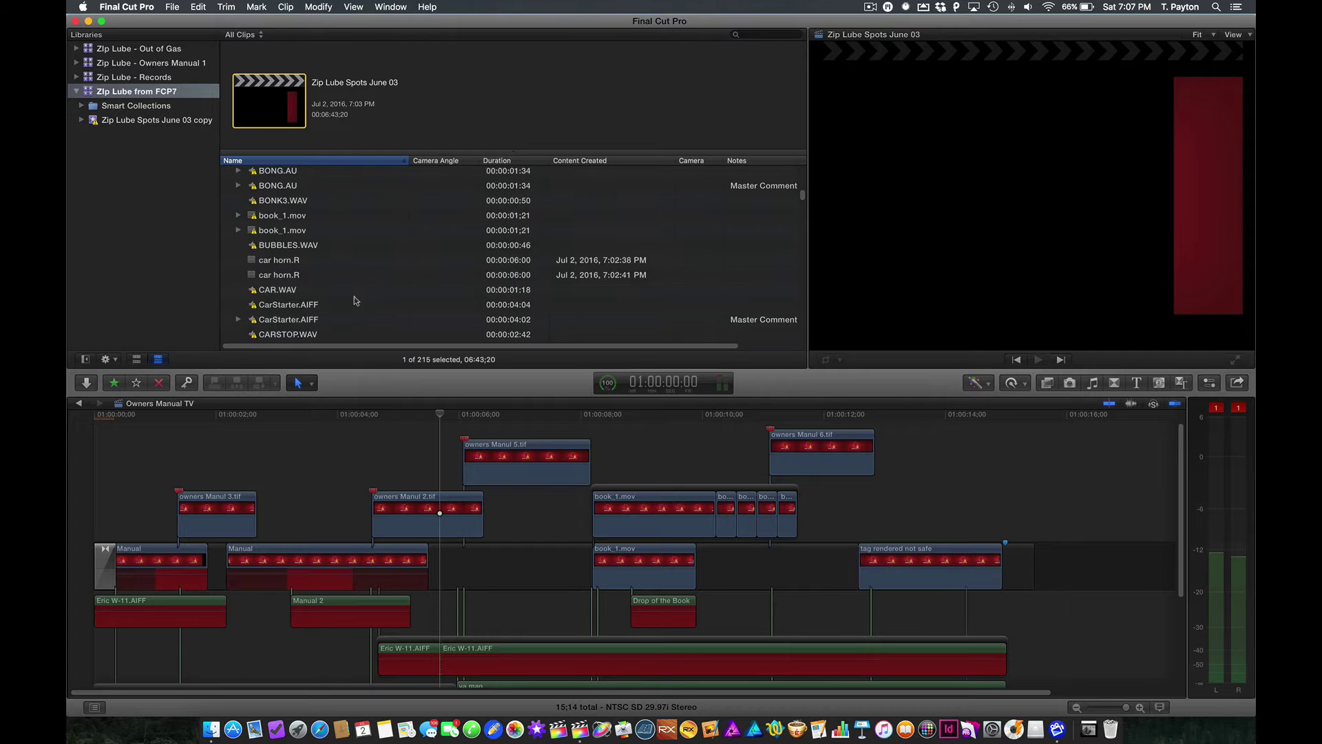
pyautogui.scroll(-15, 357, 300)
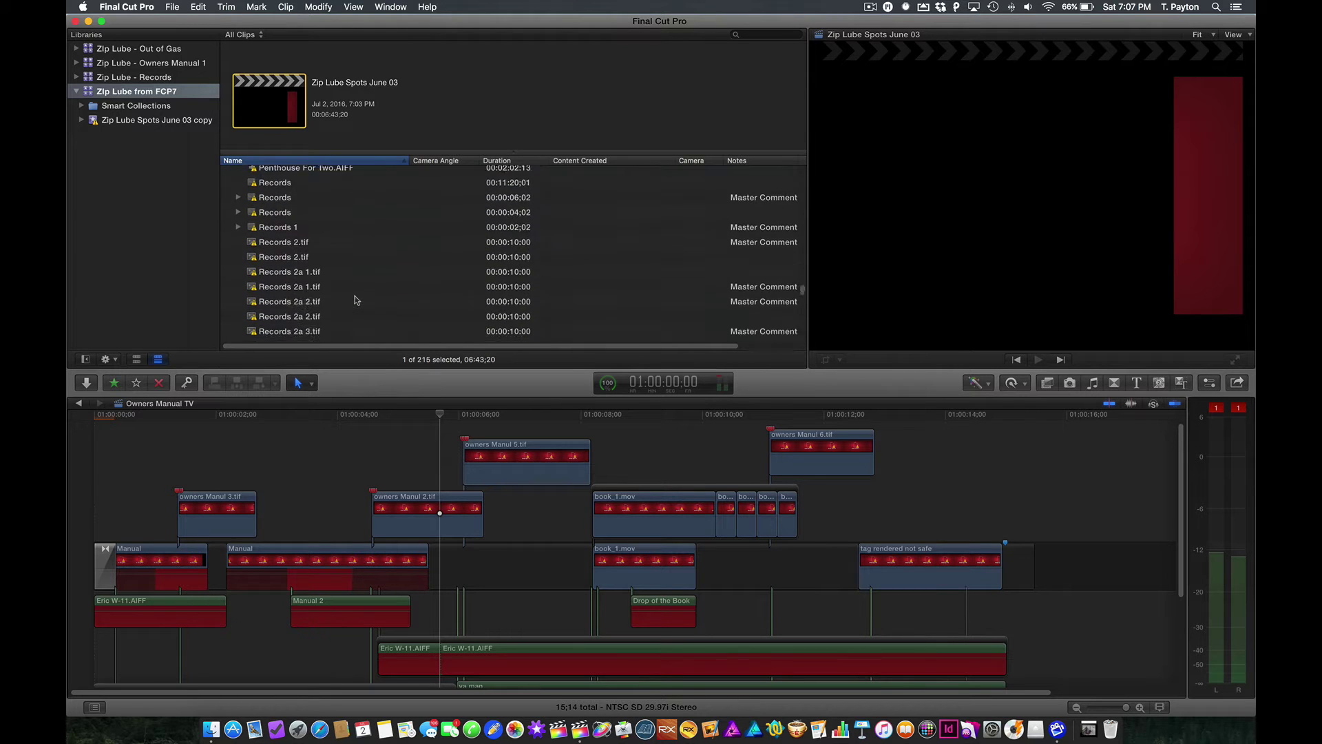
pyautogui.scroll(20, 357, 301)
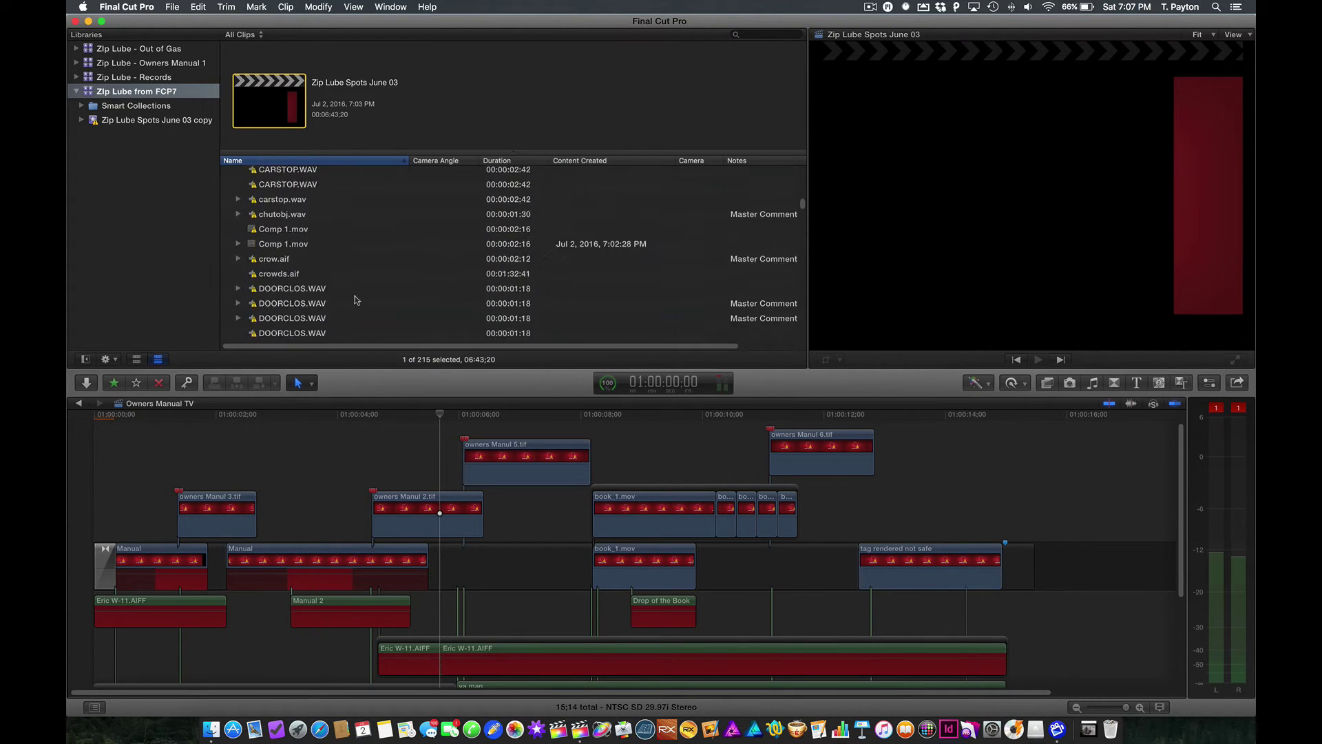
pyautogui.scroll(-8, 357, 300)
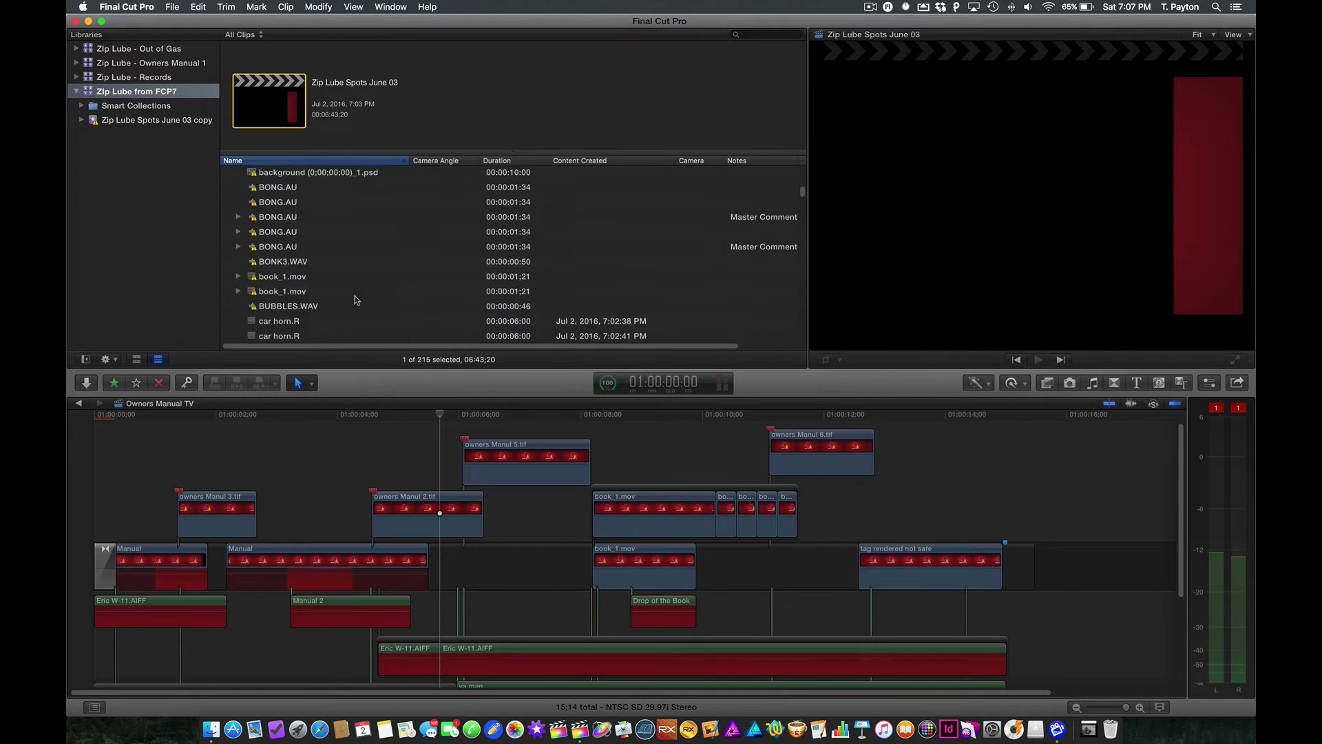
pyautogui.scroll(8, 357, 300)
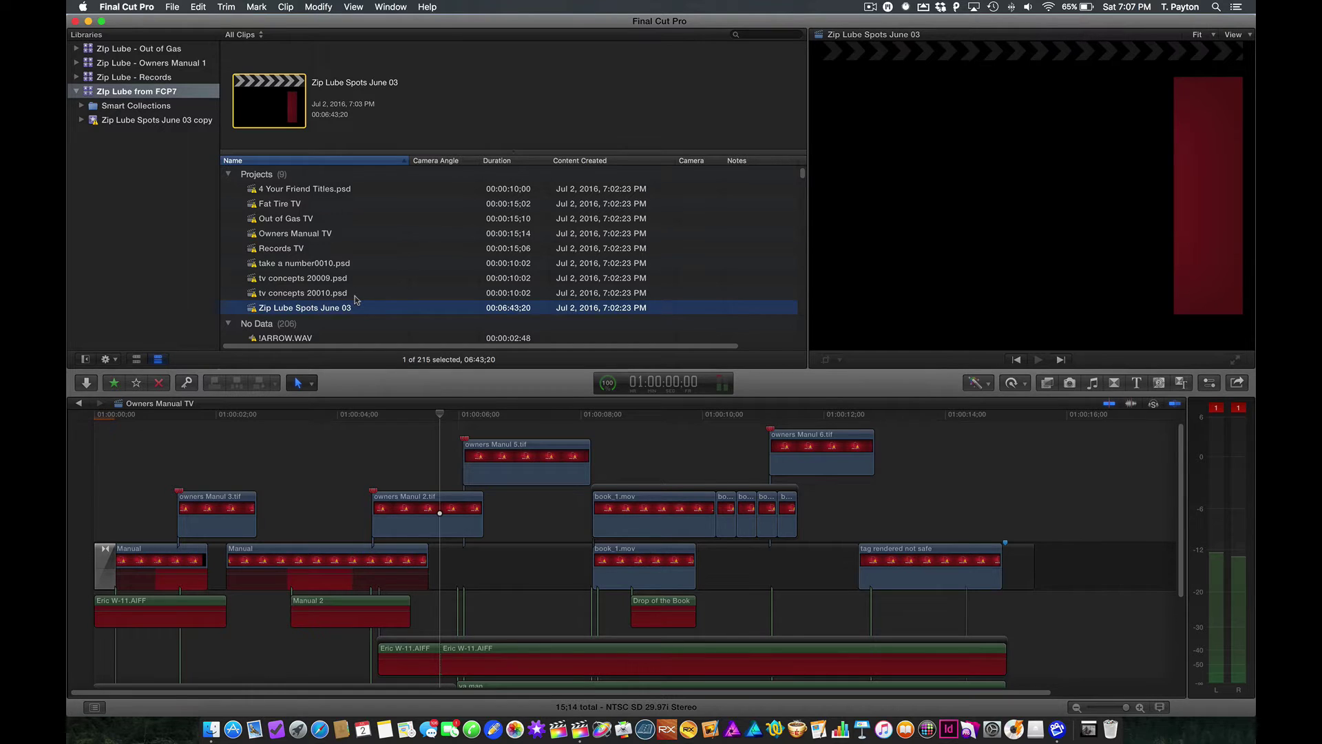
# - Open File > Relink Files for the Zip Lube from FCP7 library, showing 0 of 156 matched
pyautogui.click(170, 239)
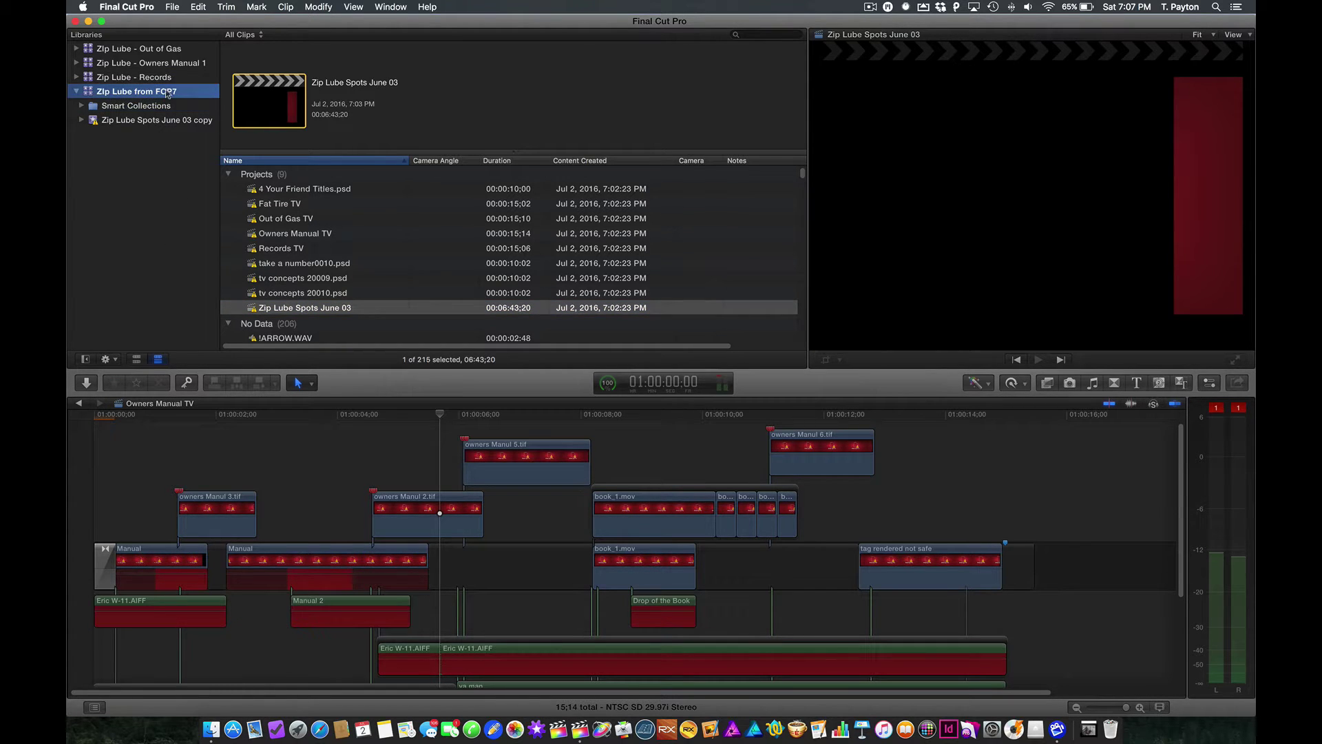
pyautogui.click(172, 7)
pyautogui.moveTo(198, 7)
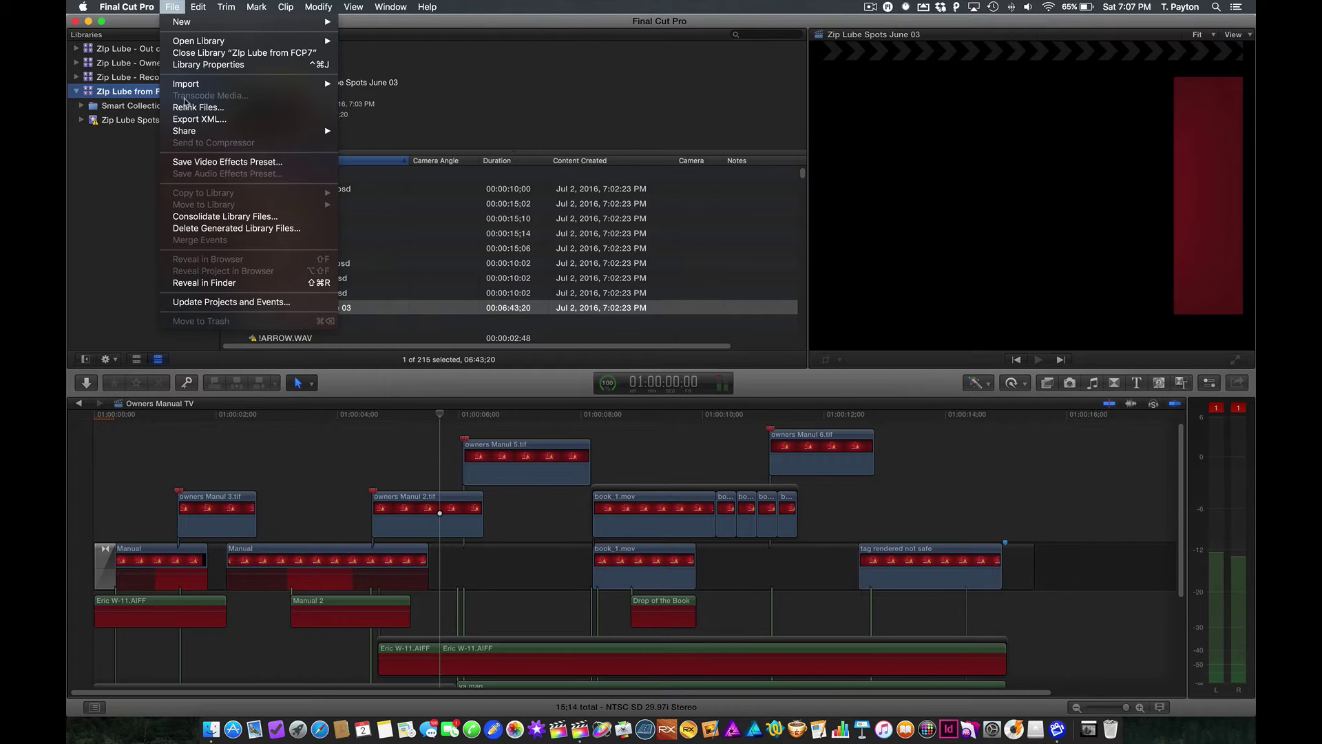
pyautogui.click(190, 109)
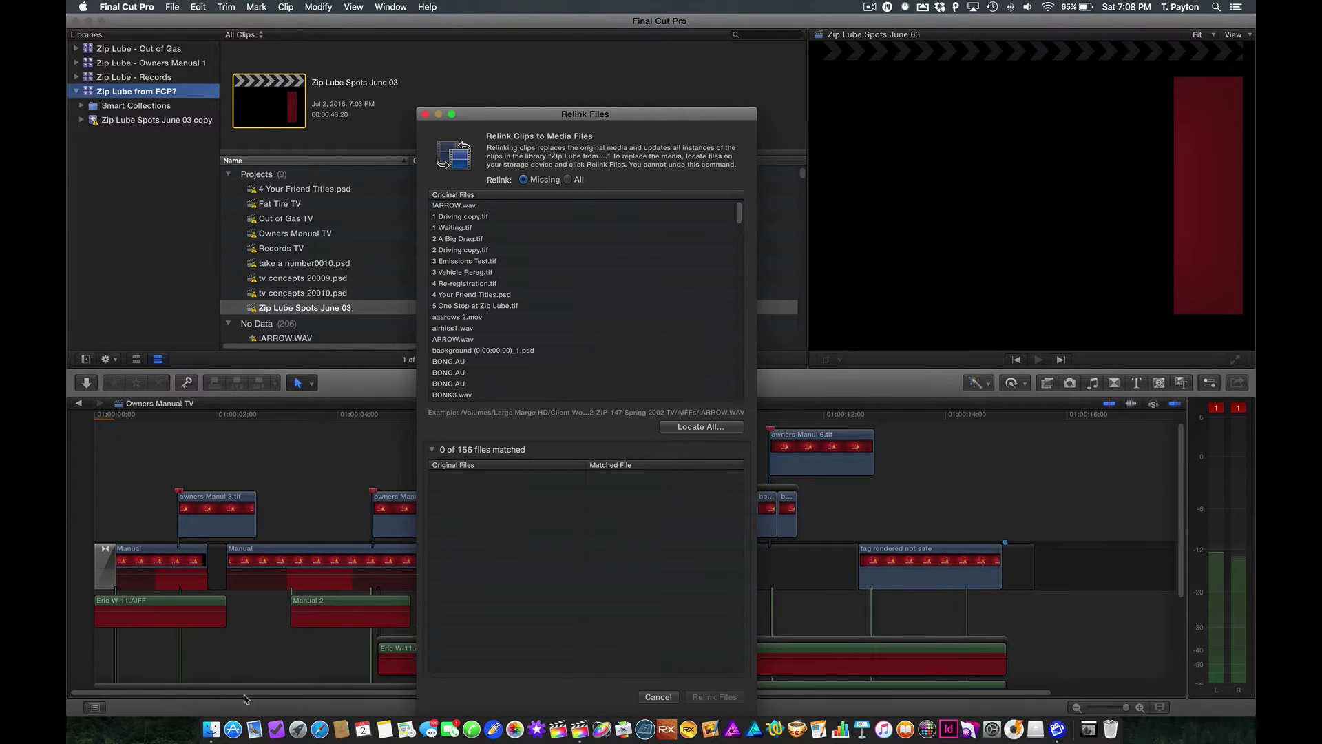
# - In Finder, browse to Zip Lube June 03 Rev (FCP 4) > Media > Zip Lube Spots June 03
pyautogui.click(220, 728)
pyautogui.click(747, 268)
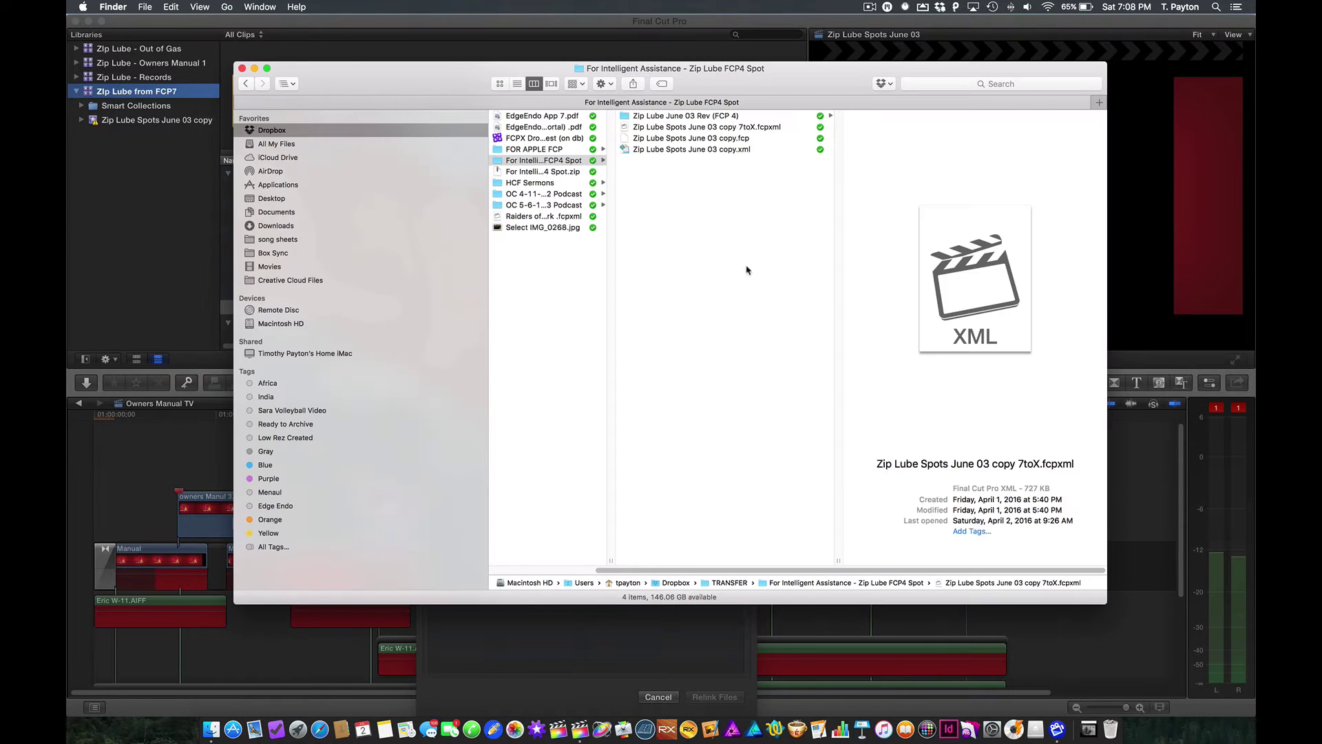
pyautogui.click(716, 116)
pyautogui.click(871, 115)
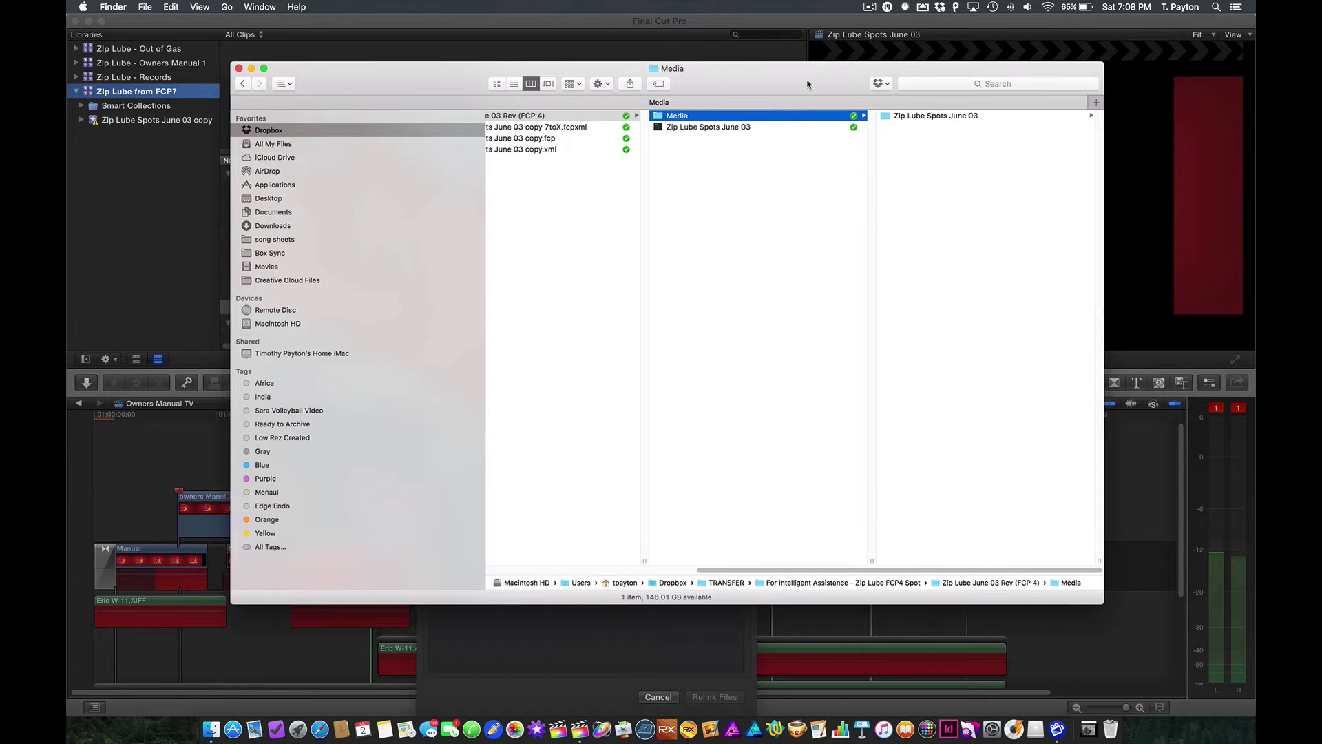
pyautogui.moveTo(956, 105); pyautogui.dragTo(809, 113)
pyautogui.click(799, 123)
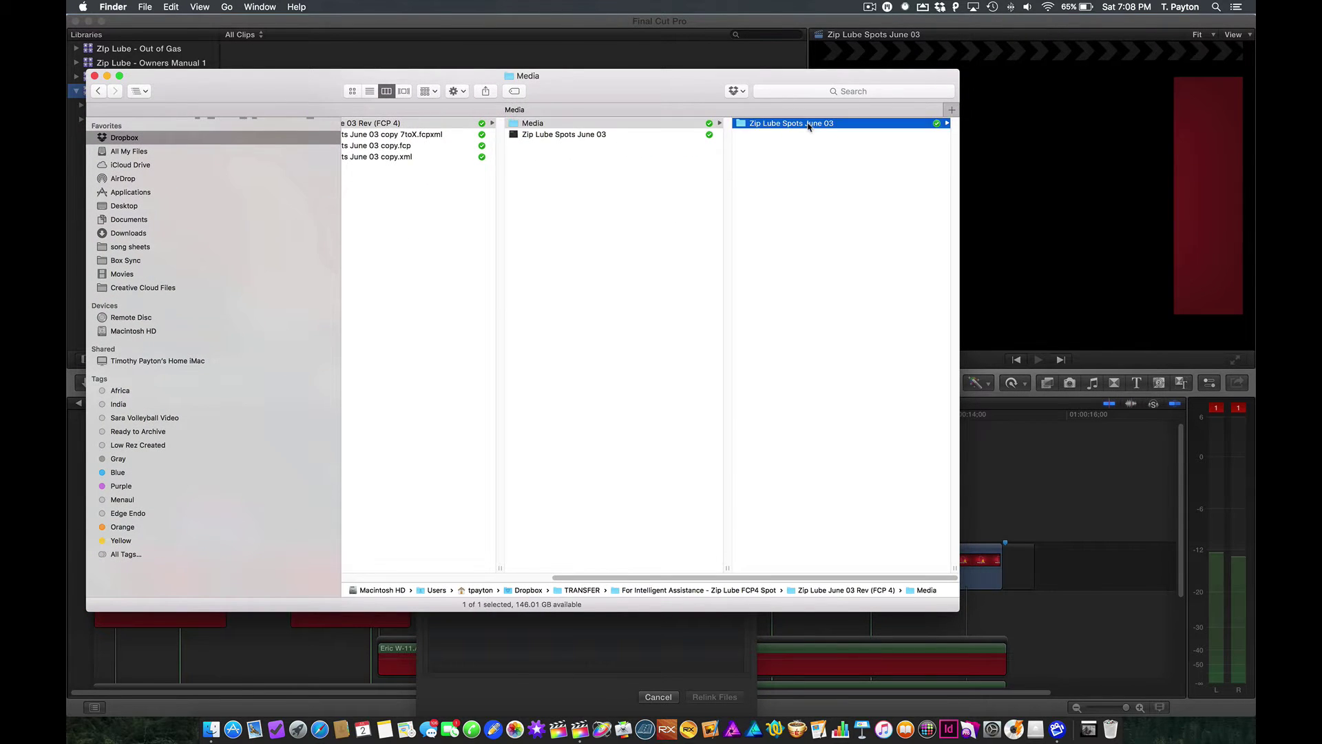
pyautogui.click(647, 177)
pyautogui.click(630, 125)
# - Check the Zip Lube Spots June 03 folder's Info details, then return to Final Cut Pro
pyautogui.press('super+i')
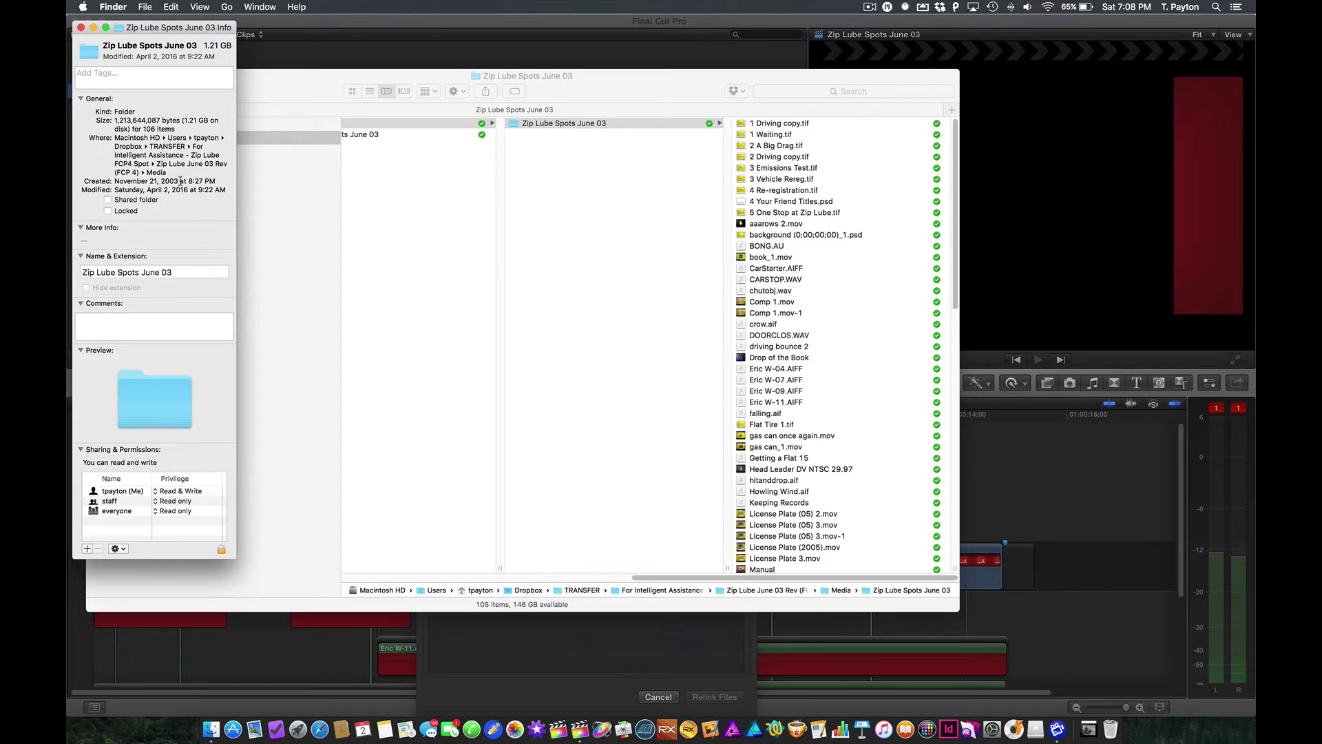
pyautogui.press('super+w')
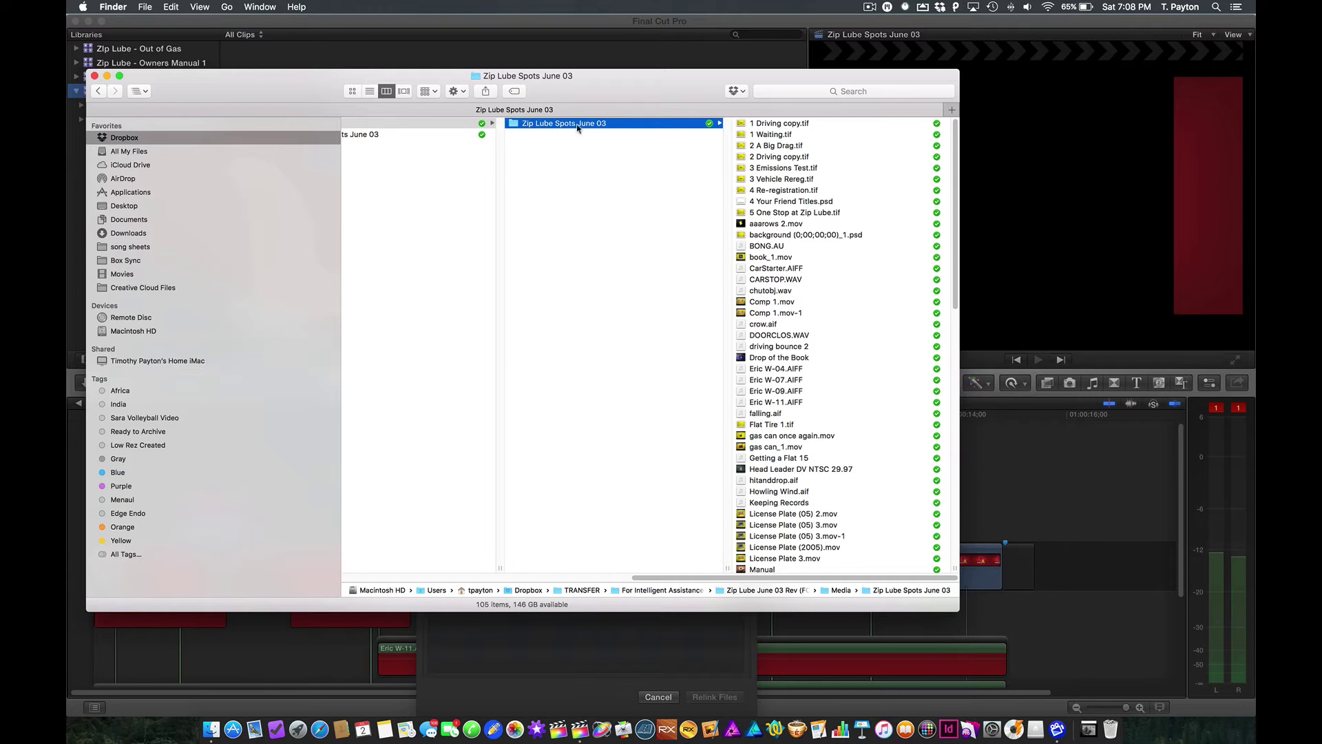
pyautogui.moveTo(598, 86); pyautogui.dragTo(753, 290)
pyautogui.press('super+Tab')
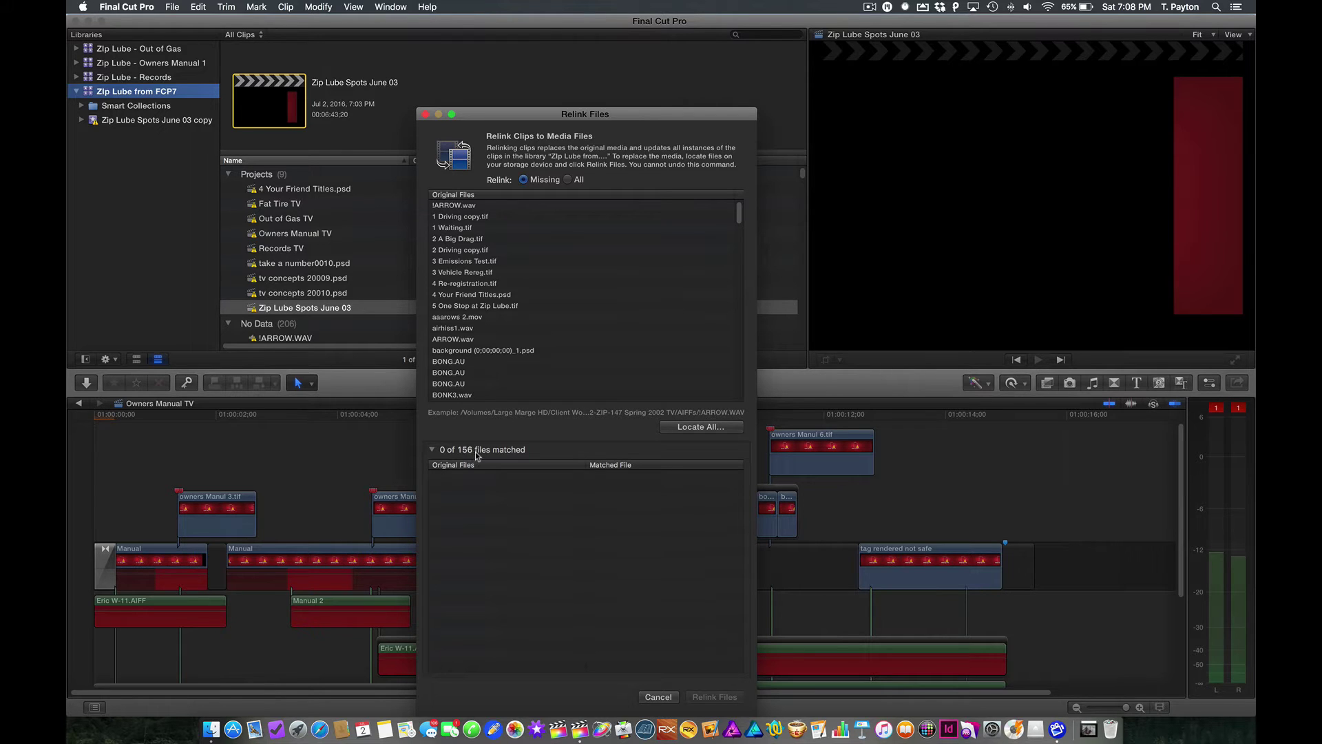
# - Locate all missing files in the Zip Lube Spots June 03 folder and relink the 103 matches
pyautogui.moveTo(554, 114); pyautogui.dragTo(497, 61)
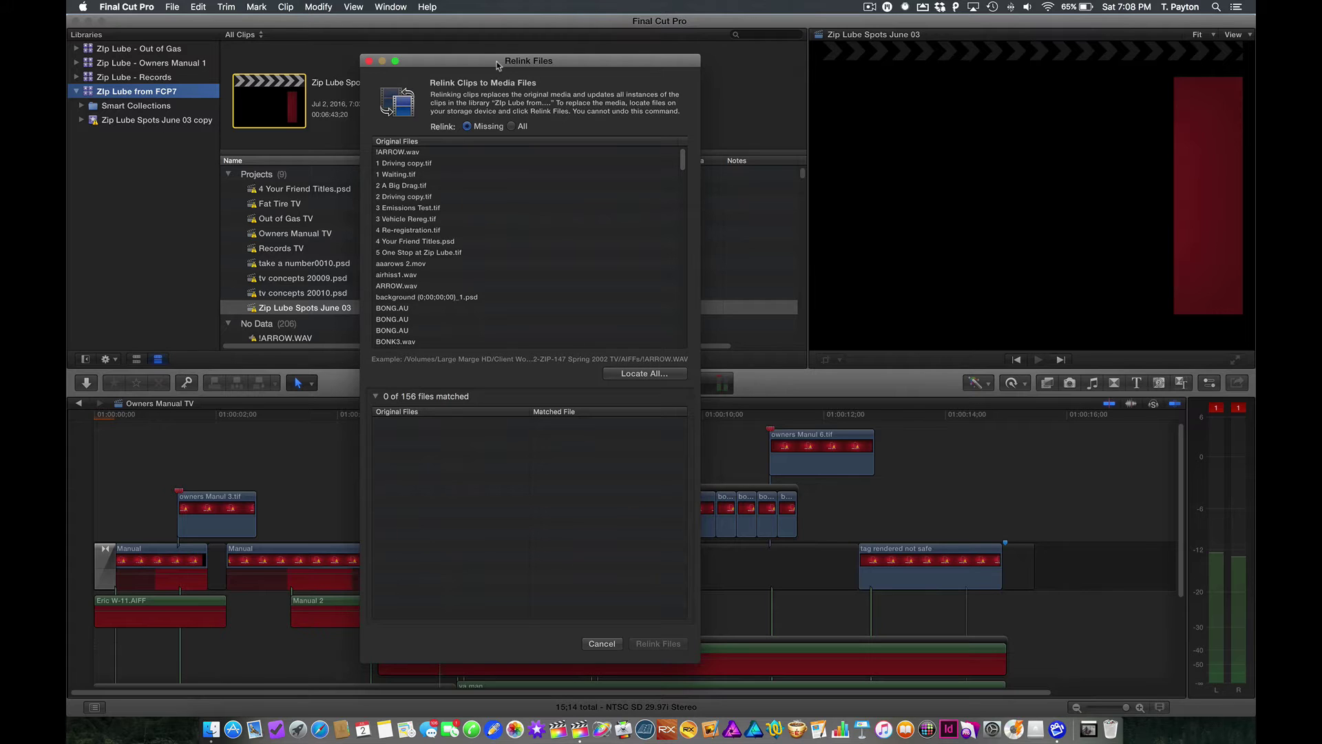
pyautogui.click(653, 378)
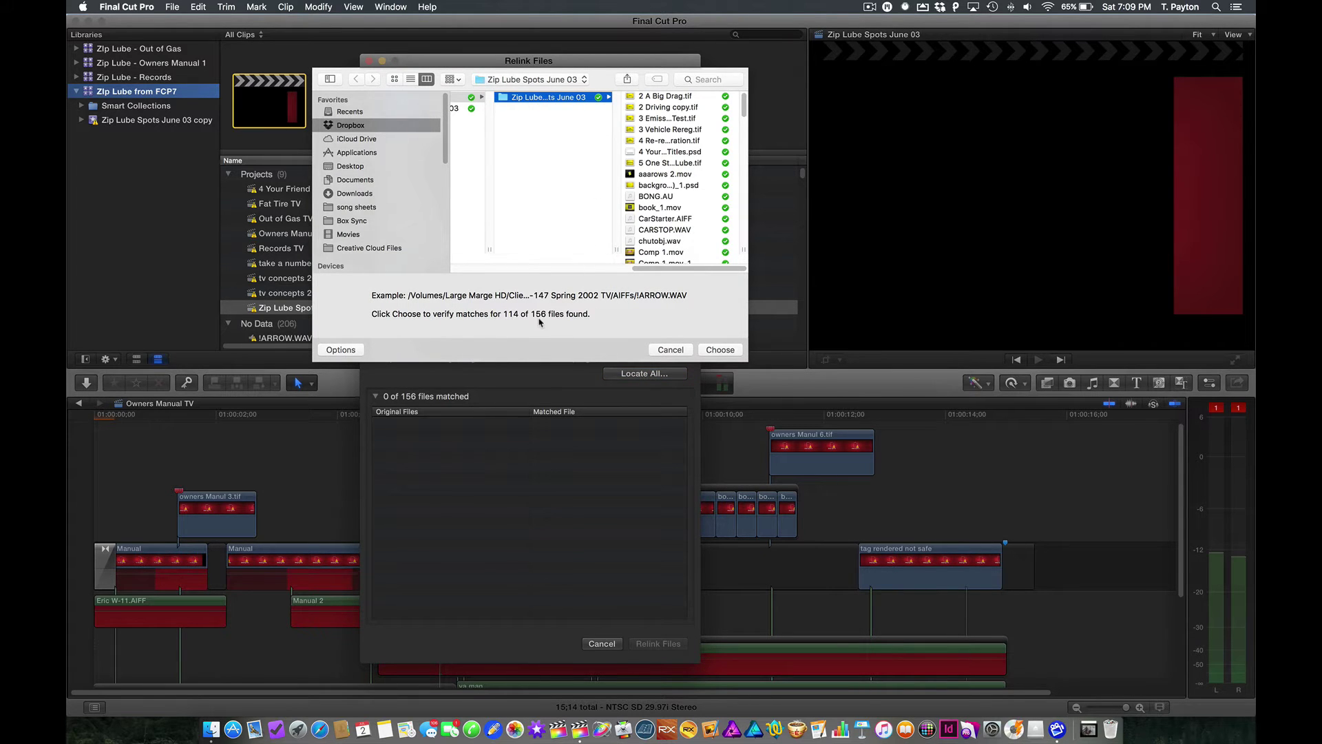
pyautogui.click(721, 350)
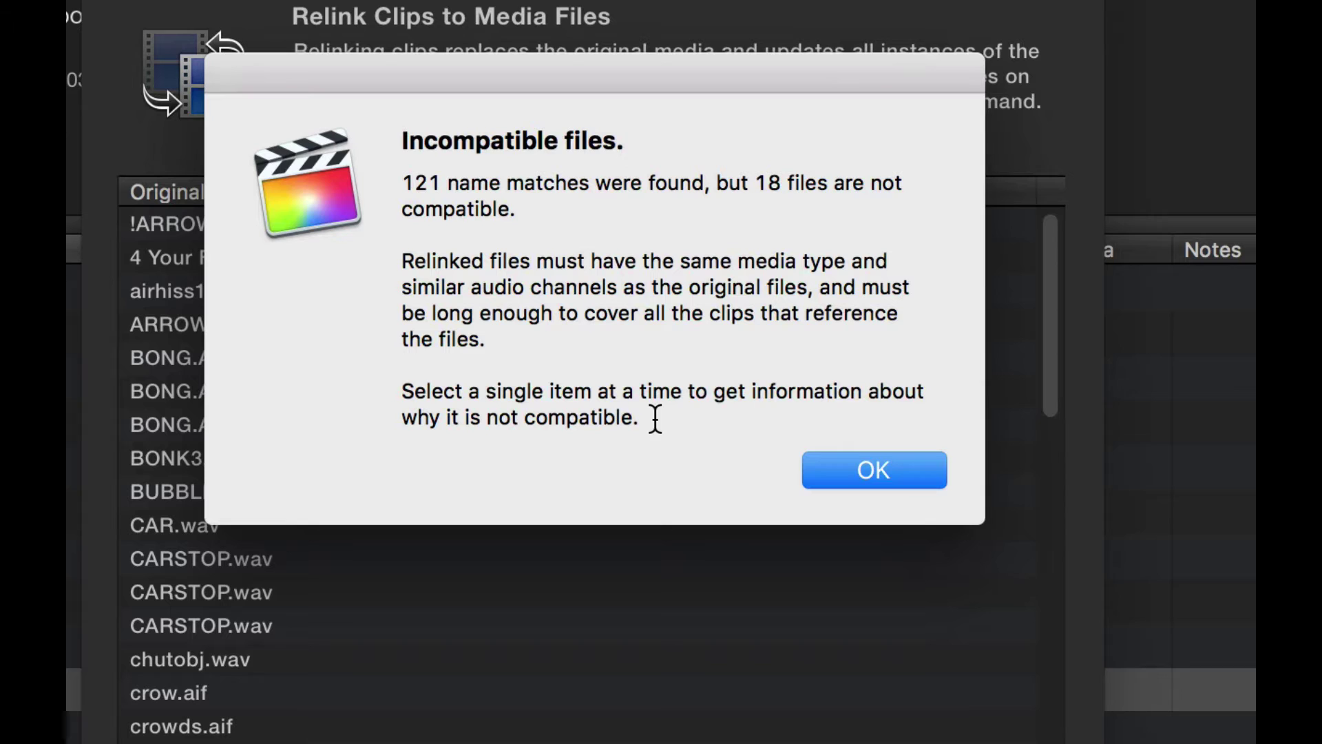
pyautogui.click(885, 465)
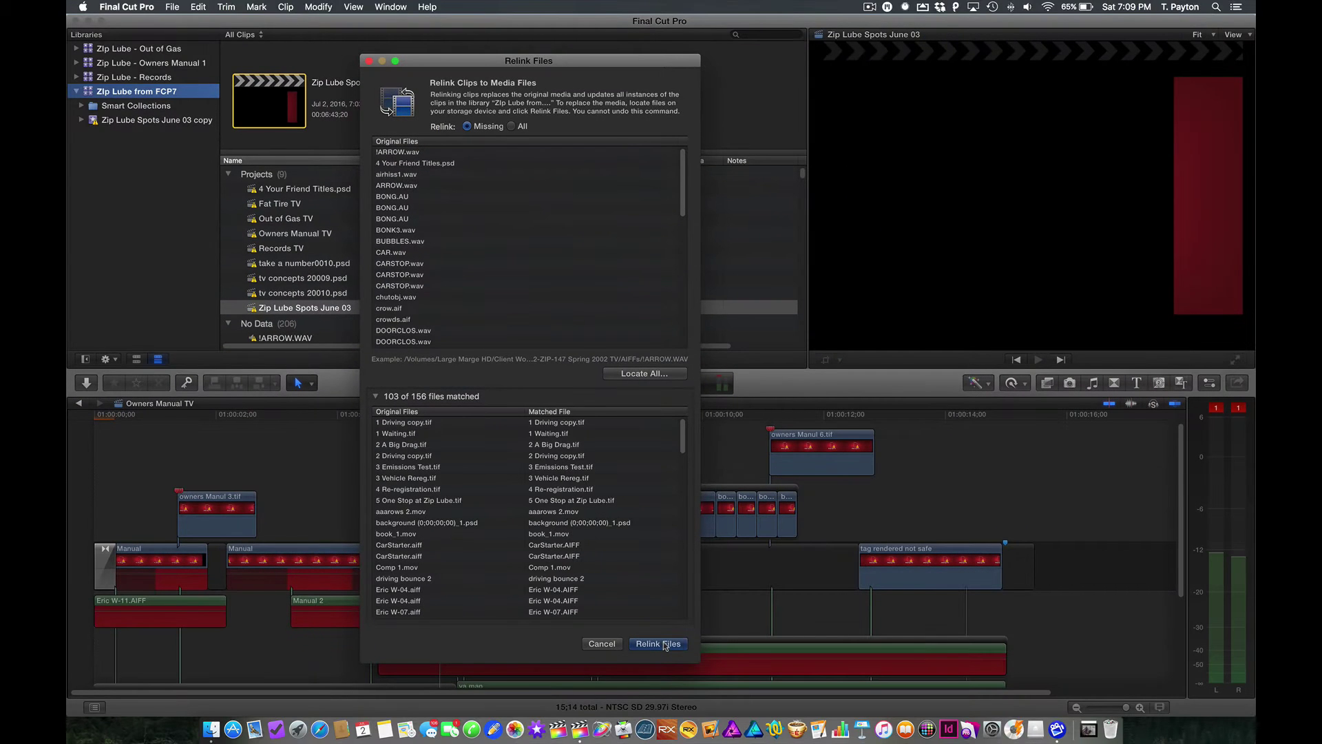
pyautogui.click(657, 643)
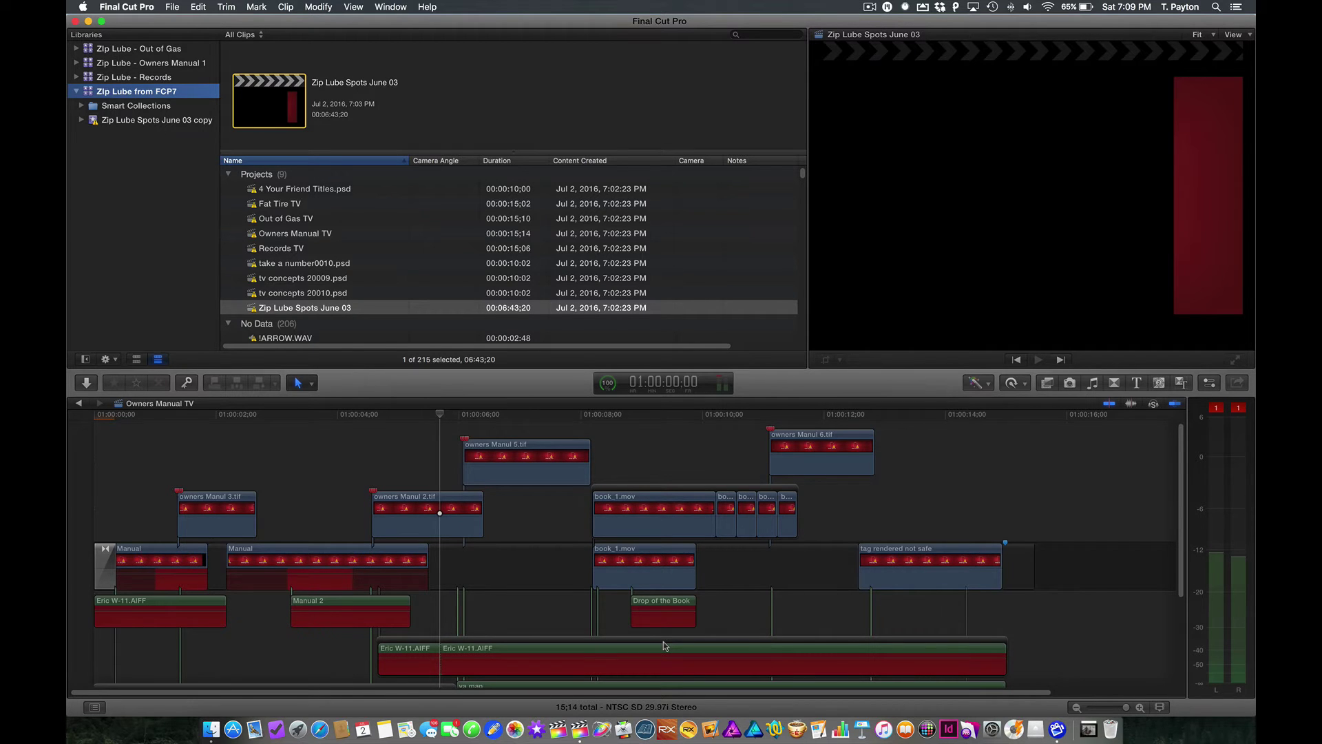
# - Scroll through the browser clip list and complete the 'missing' search filter
pyautogui.scroll(-10, 502, 327)
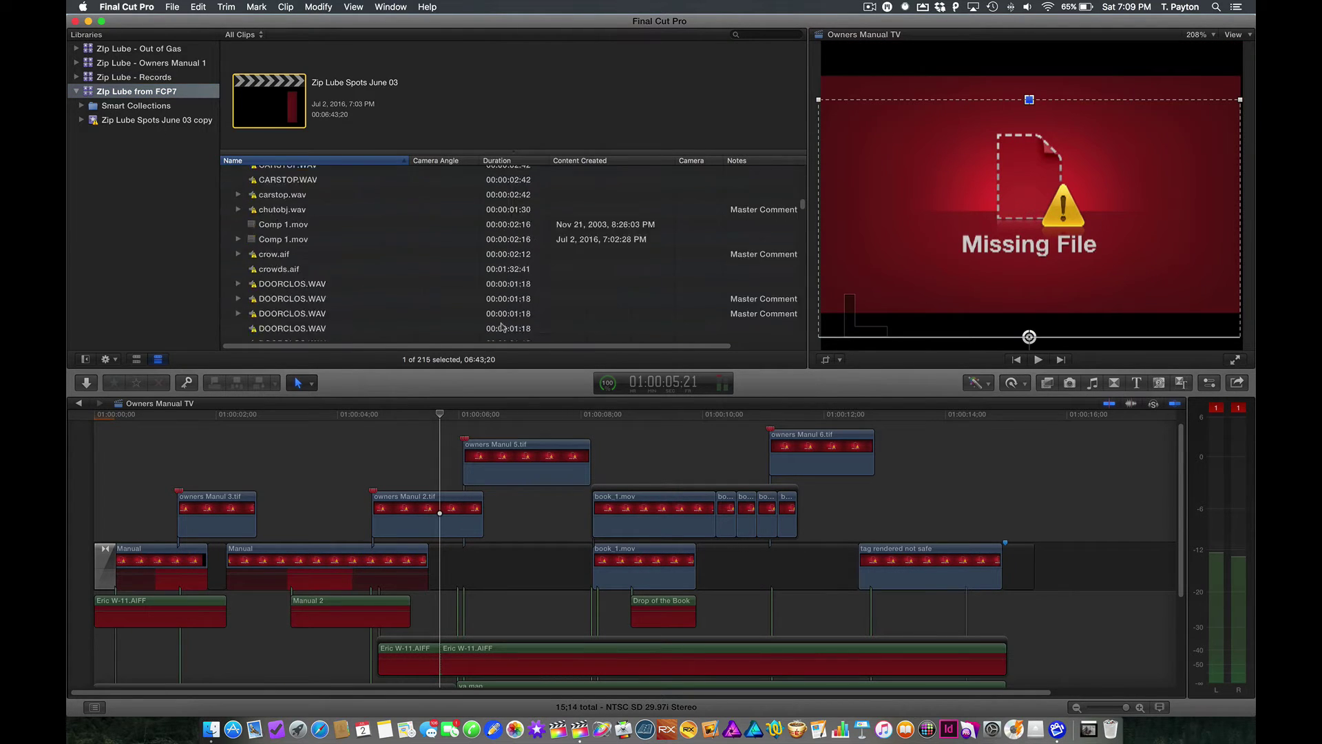
pyautogui.scroll(-15, 502, 326)
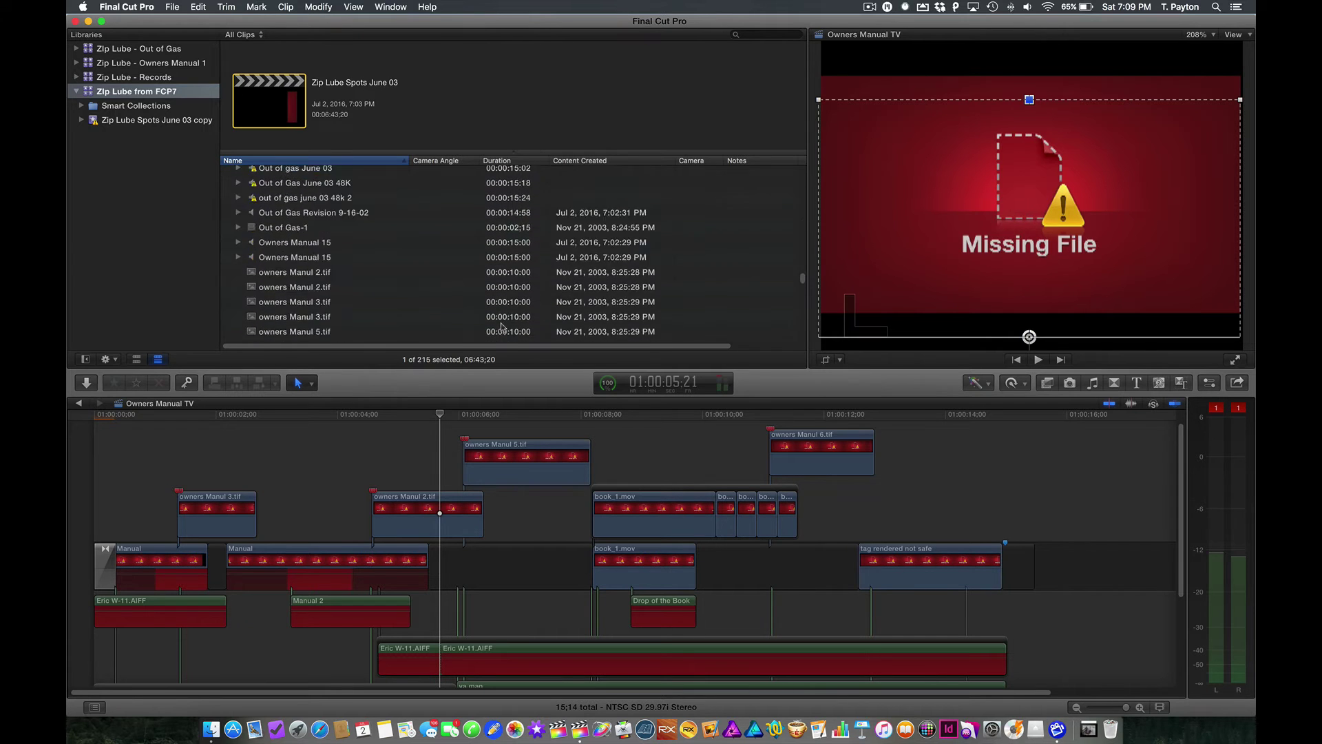
pyautogui.scroll(-15, 502, 327)
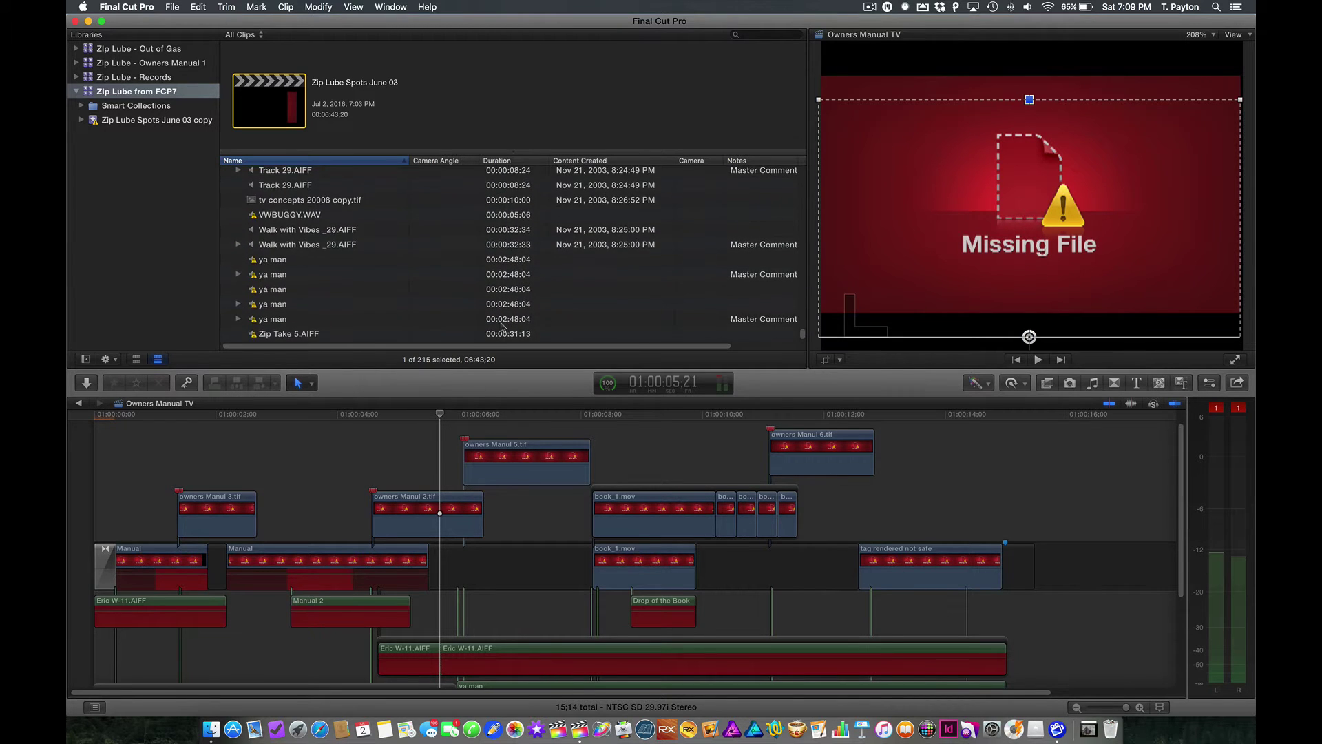
pyautogui.scroll(20, 502, 327)
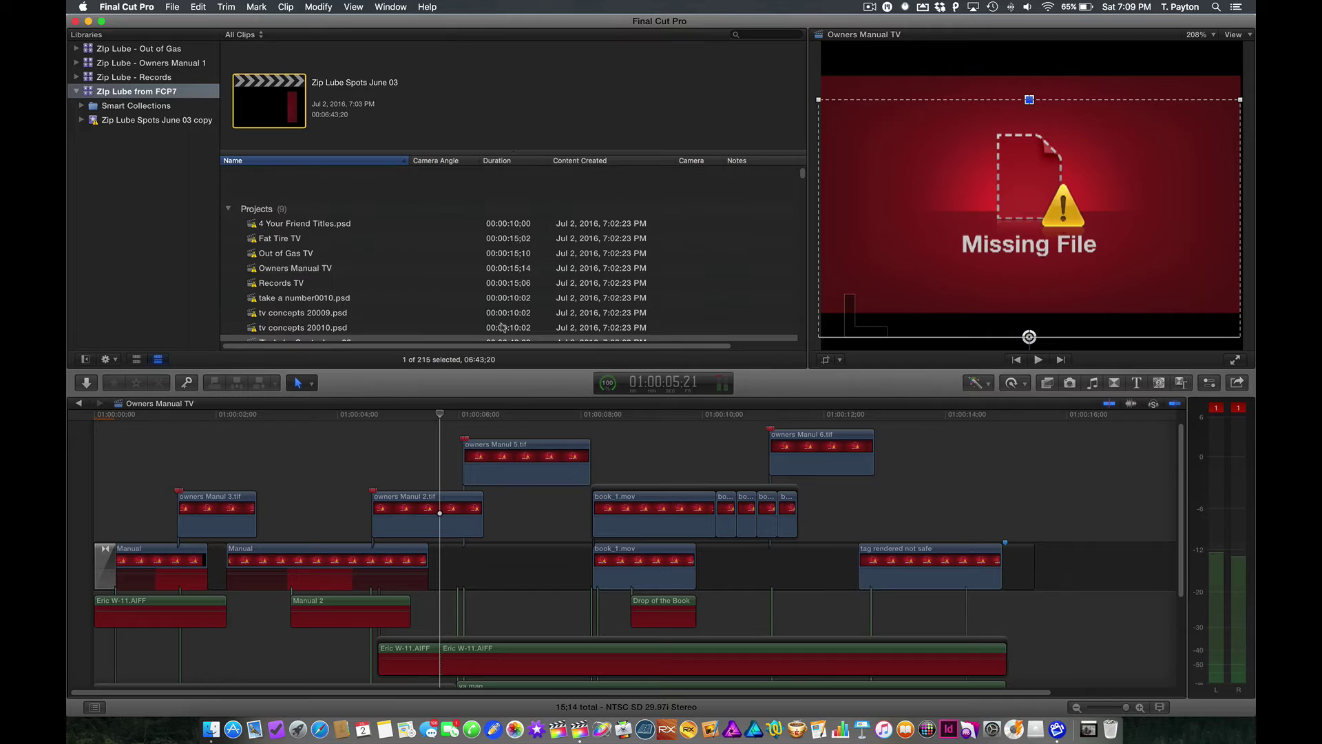
pyautogui.scroll(-10, 503, 326)
pyautogui.scroll(10, 503, 328)
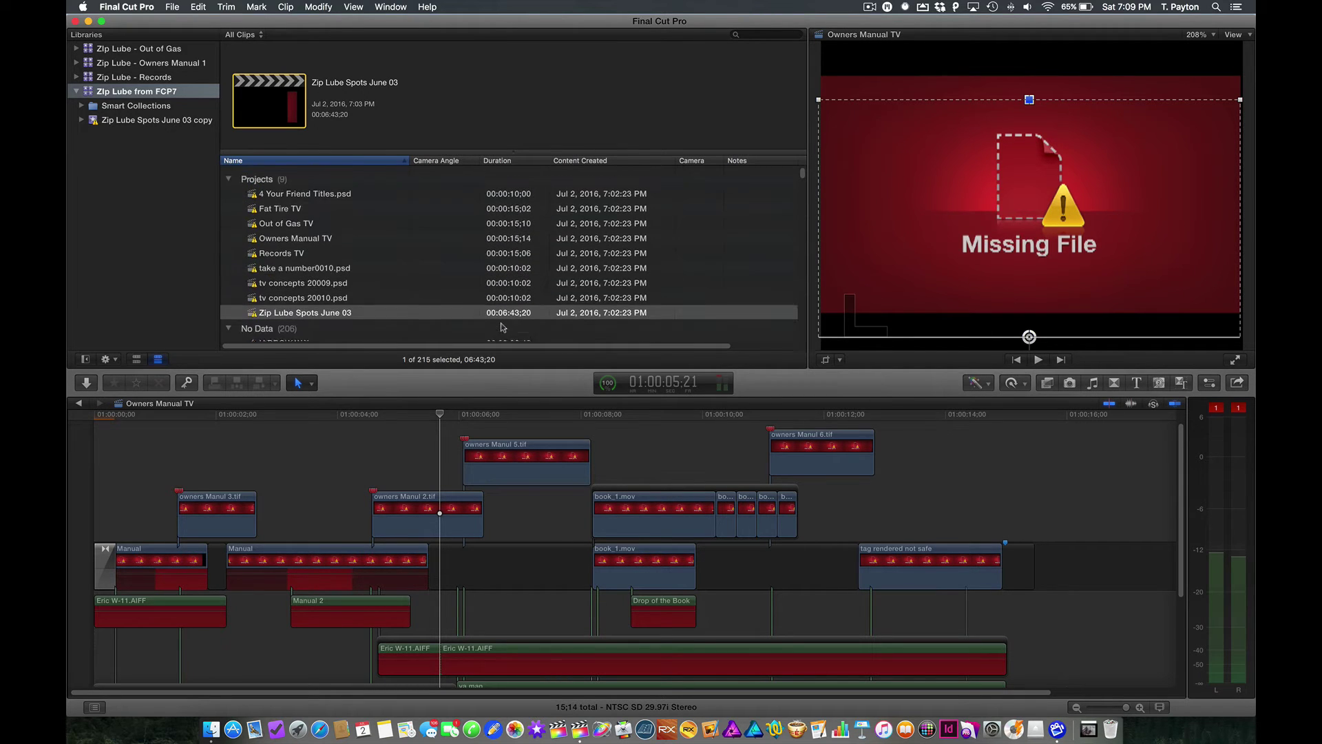
pyautogui.scroll(-1, 502, 327)
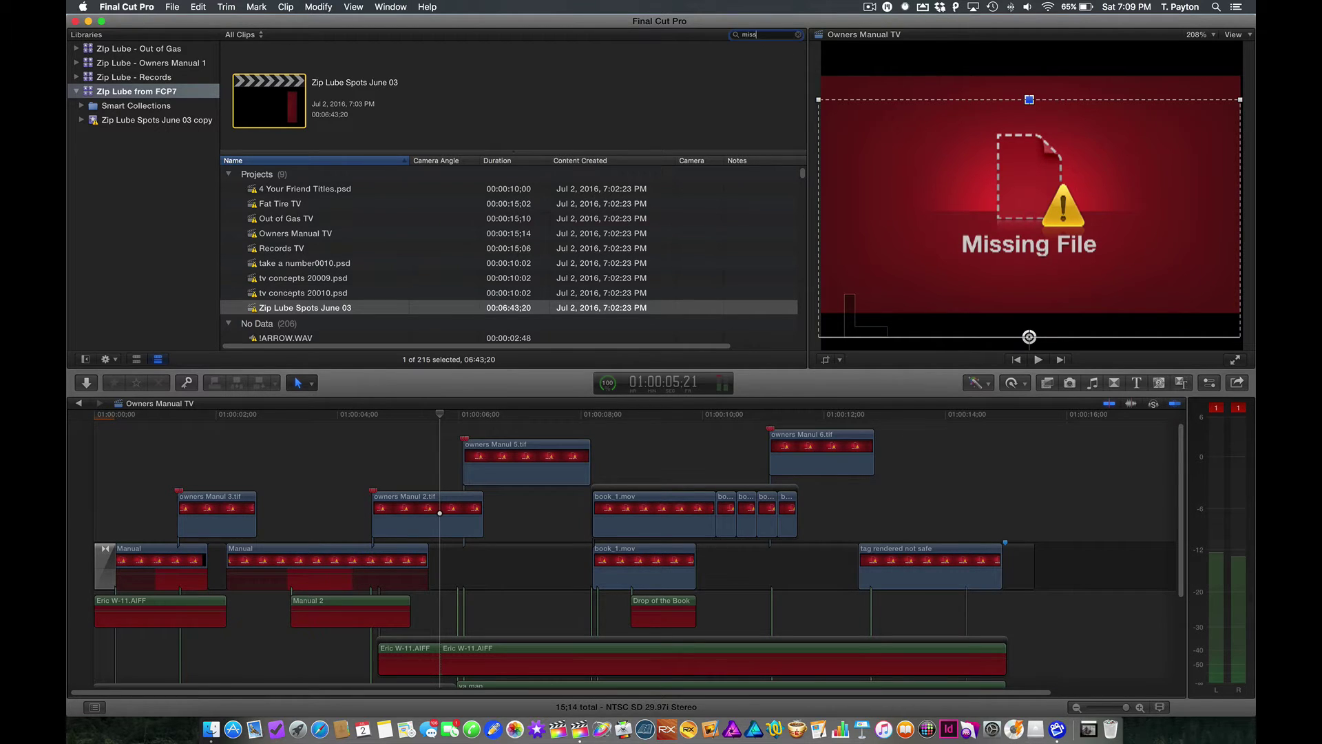
pyautogui.write('ing')
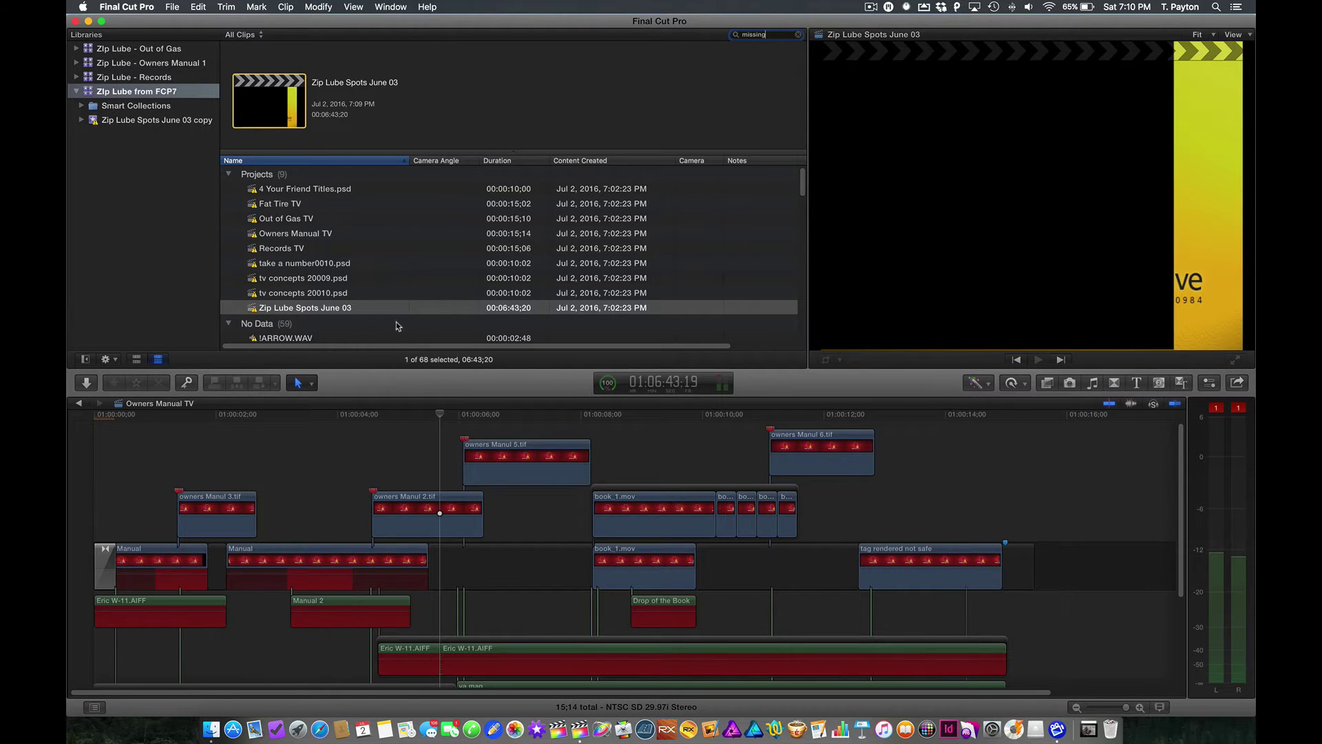
pyautogui.scroll(-5, 400, 289)
pyautogui.scroll(5, 432, 339)
# - Collapse the Projects group and scroll down to the DOORCLOS.WAV clips
pyautogui.click(230, 175)
pyautogui.scroll(-3, 343, 267)
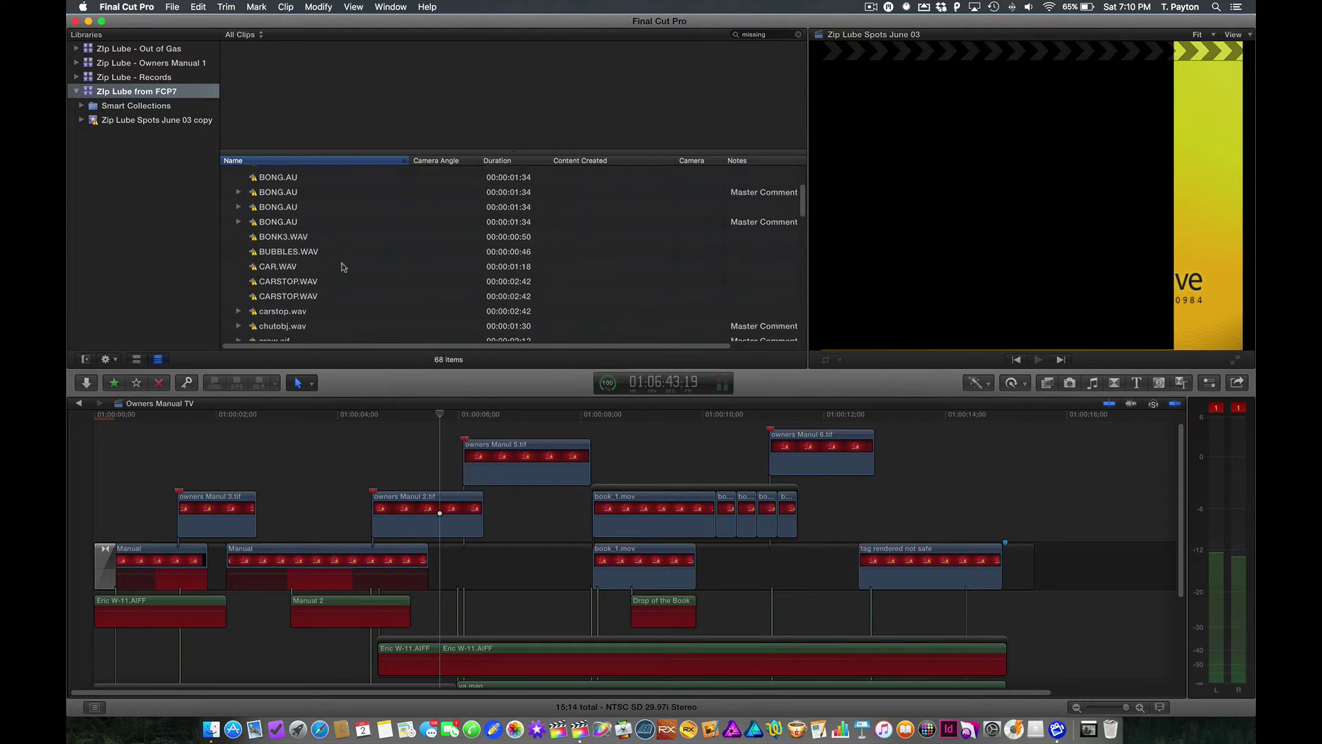
pyautogui.scroll(-10, 343, 266)
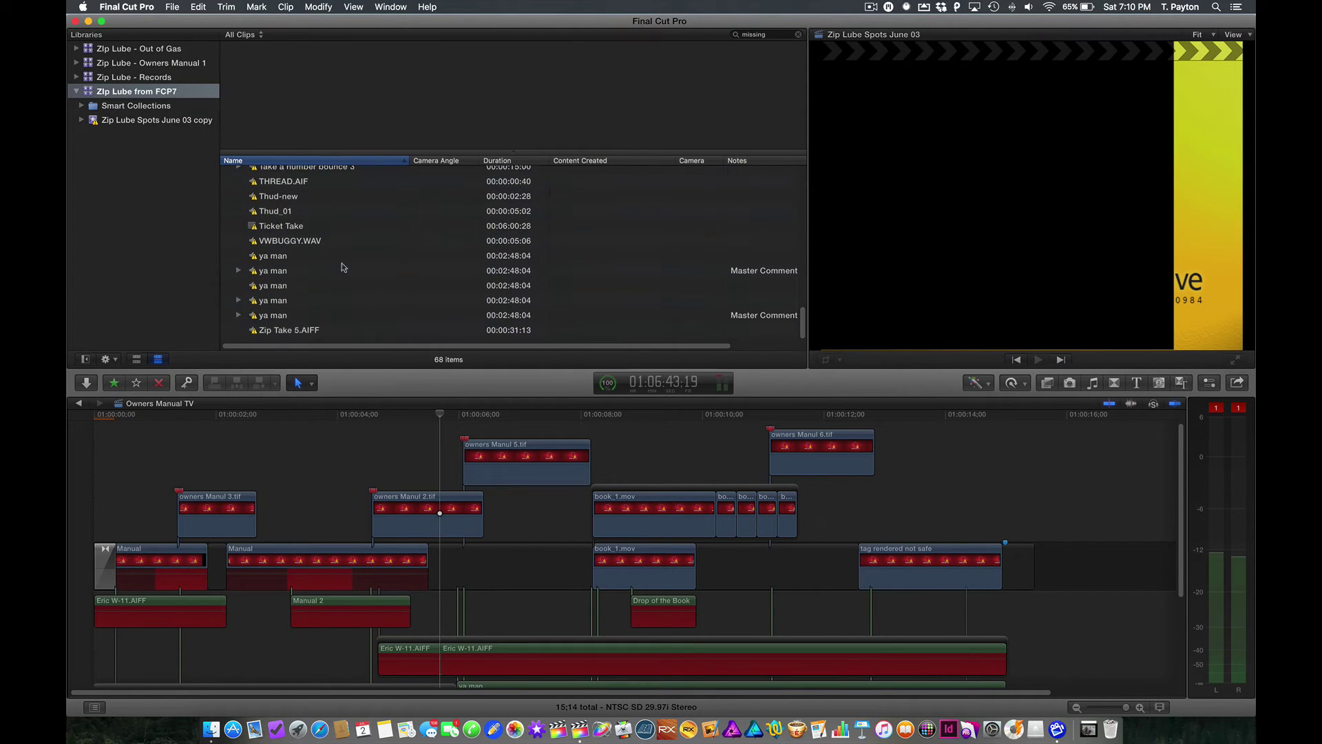
pyautogui.scroll(15, 343, 267)
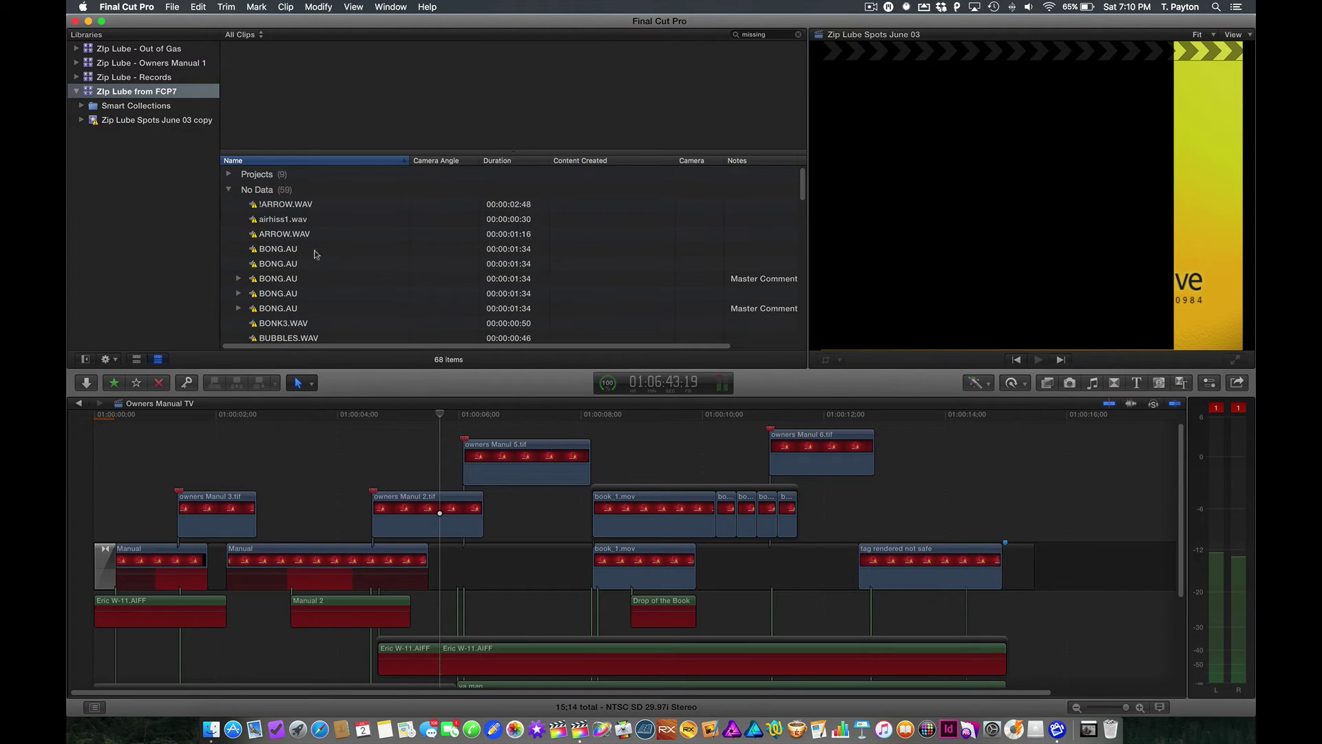
pyautogui.scroll(-3, 332, 309)
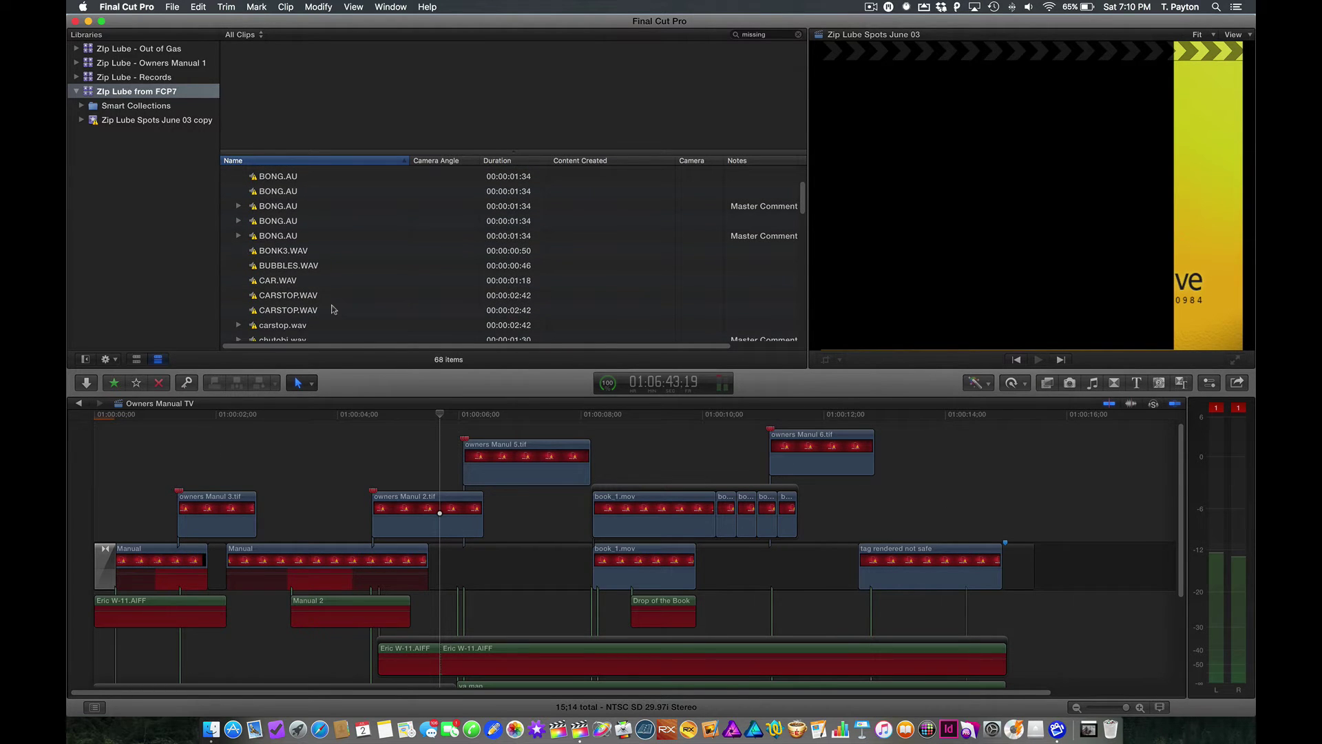
pyautogui.scroll(-8, 333, 309)
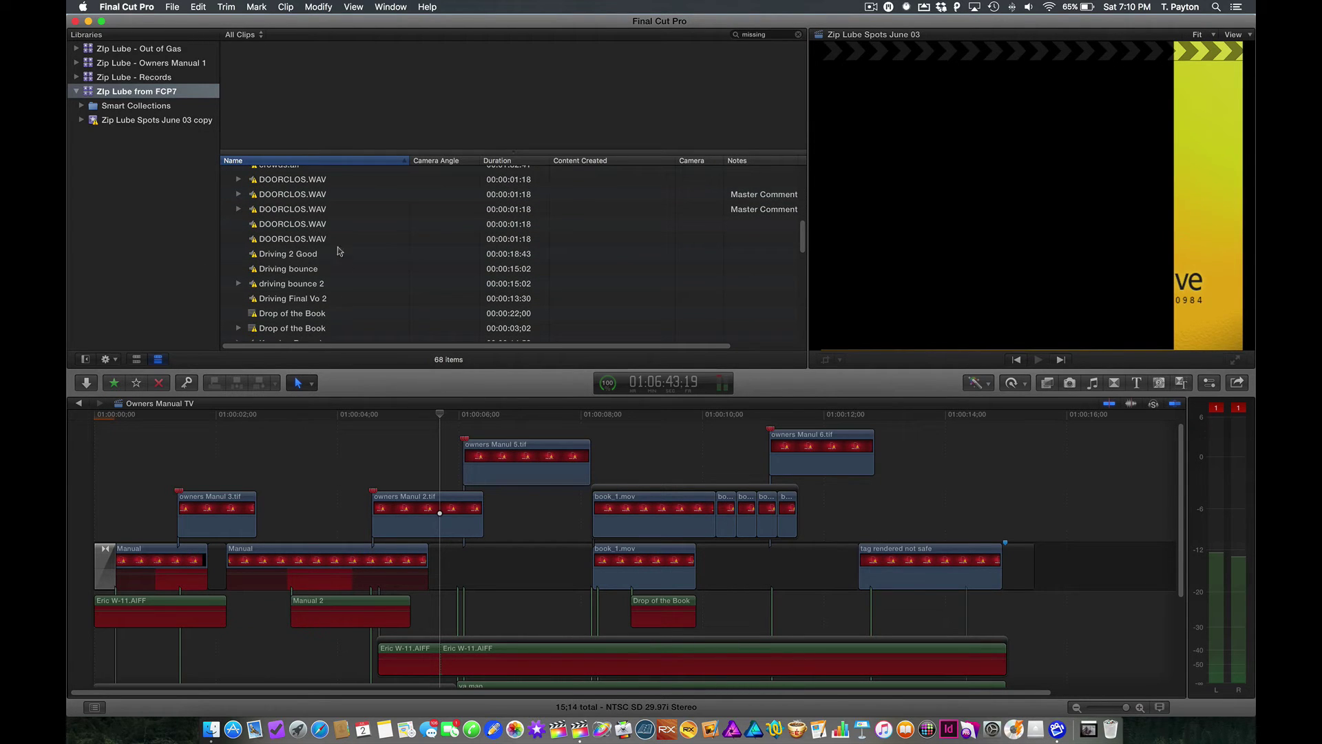
# - Try relinking one DOORCLOS.WAV clip with Locate Selected; the source file is rejected as too short
pyautogui.click(307, 224)
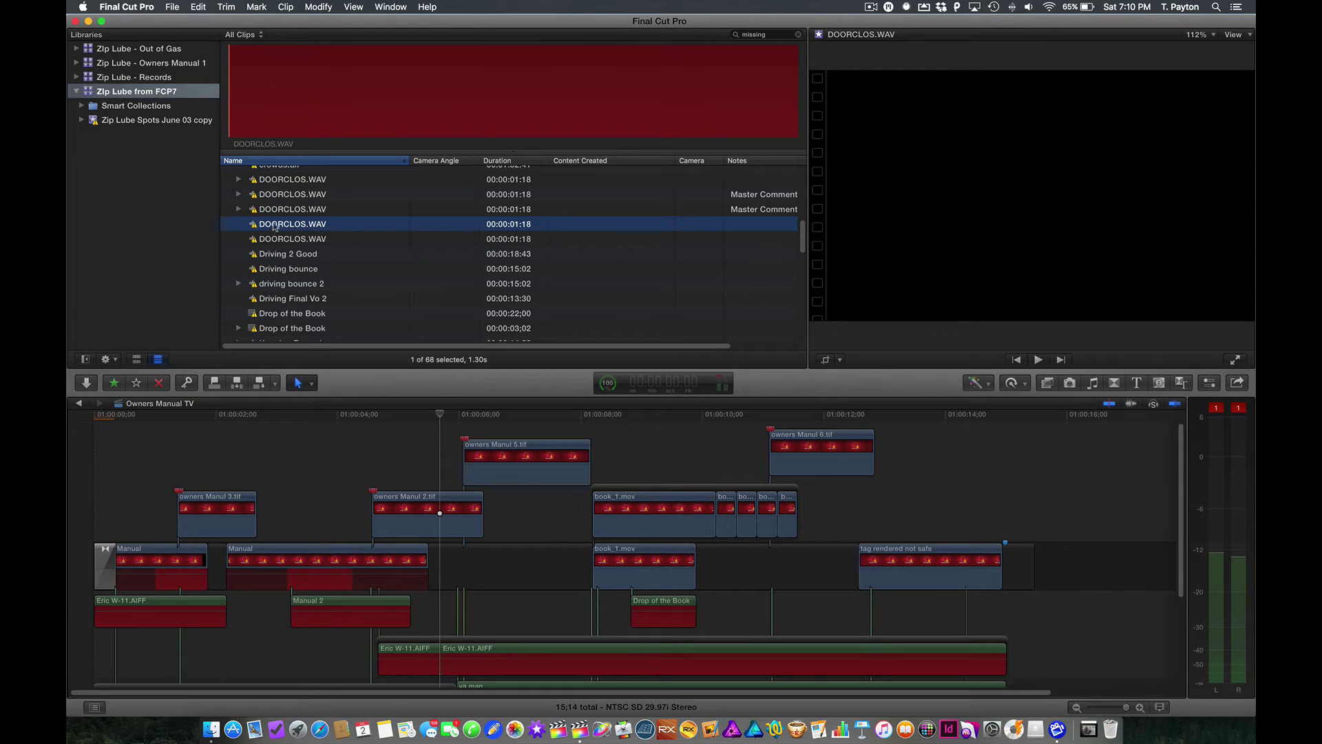
pyautogui.hotkey('shift', 'z')
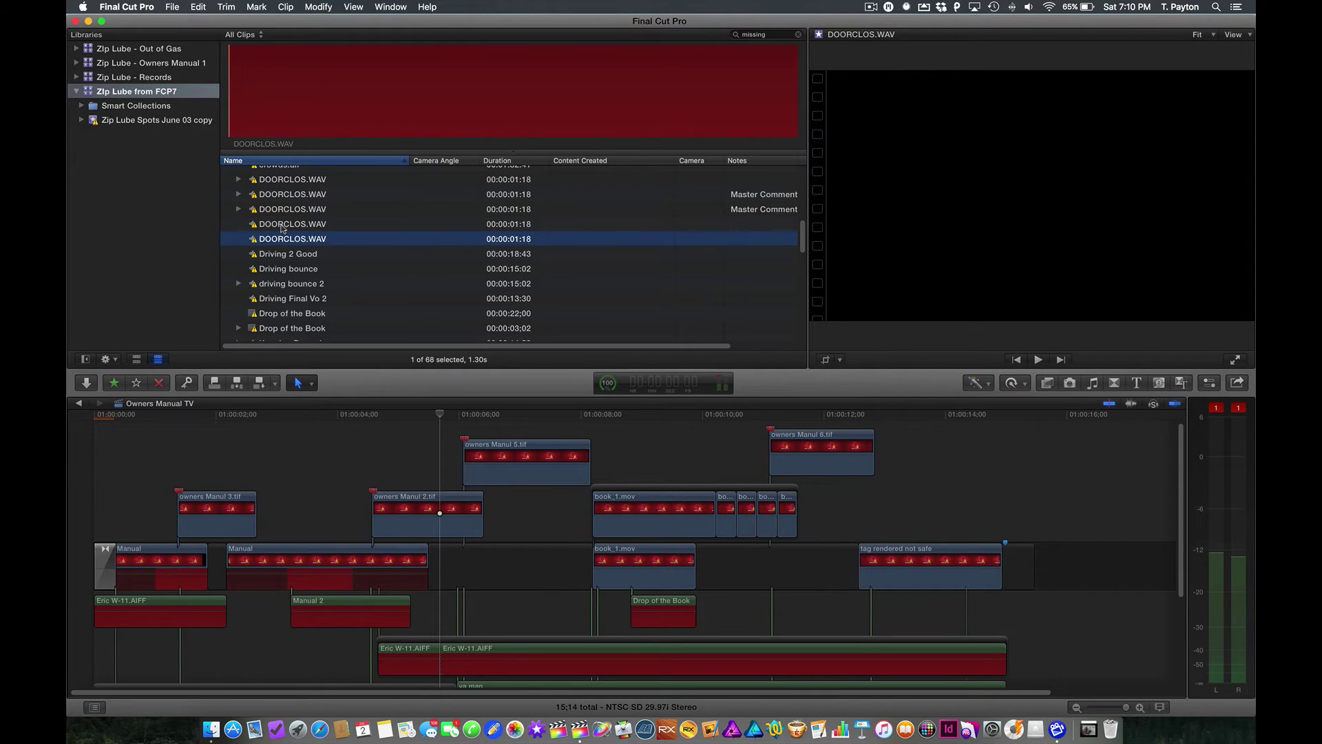
pyautogui.click(172, 6)
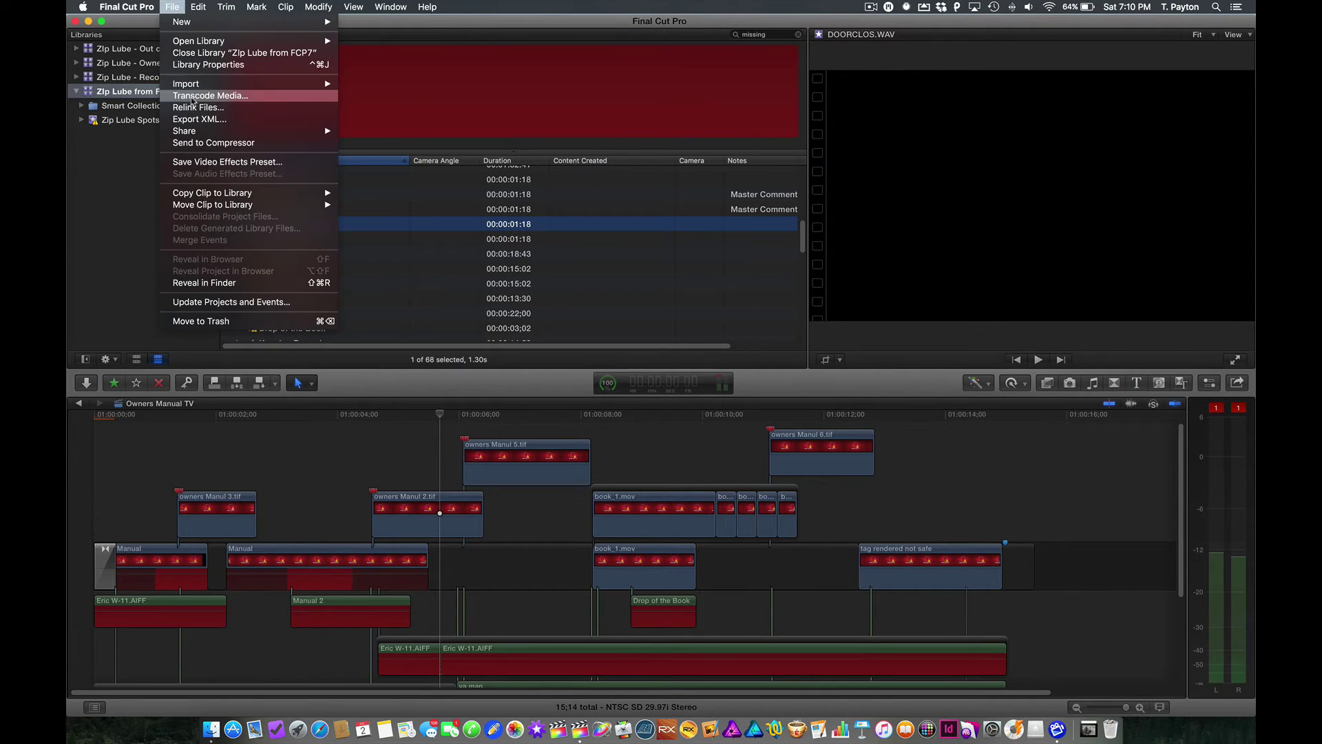
pyautogui.click(194, 109)
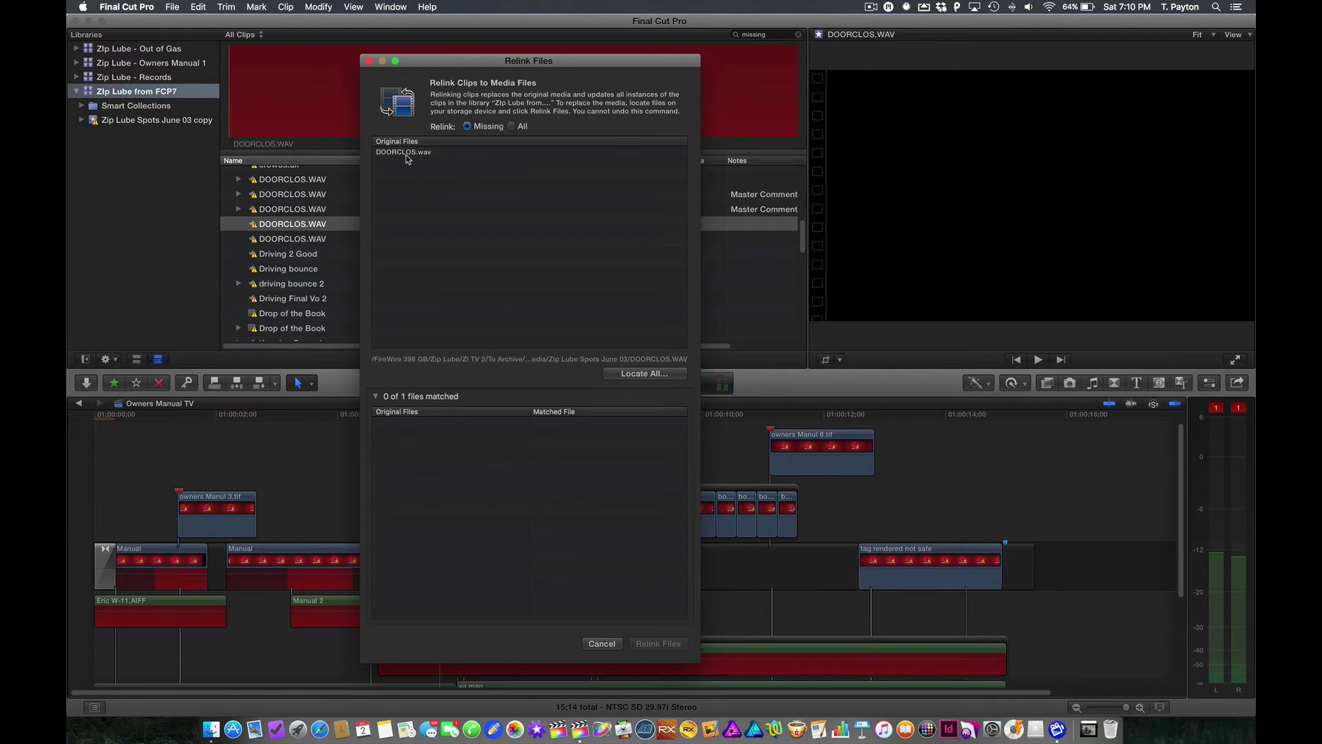
pyautogui.click(407, 154)
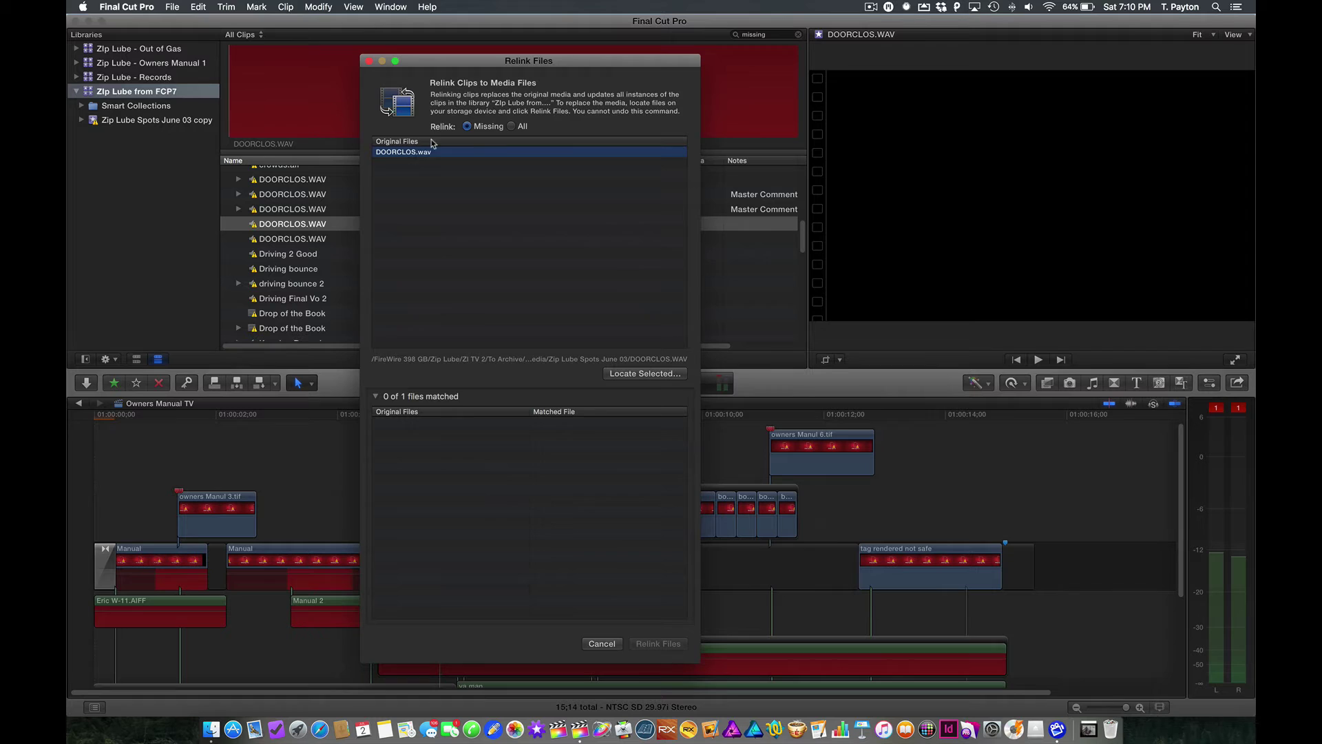
pyautogui.click(640, 372)
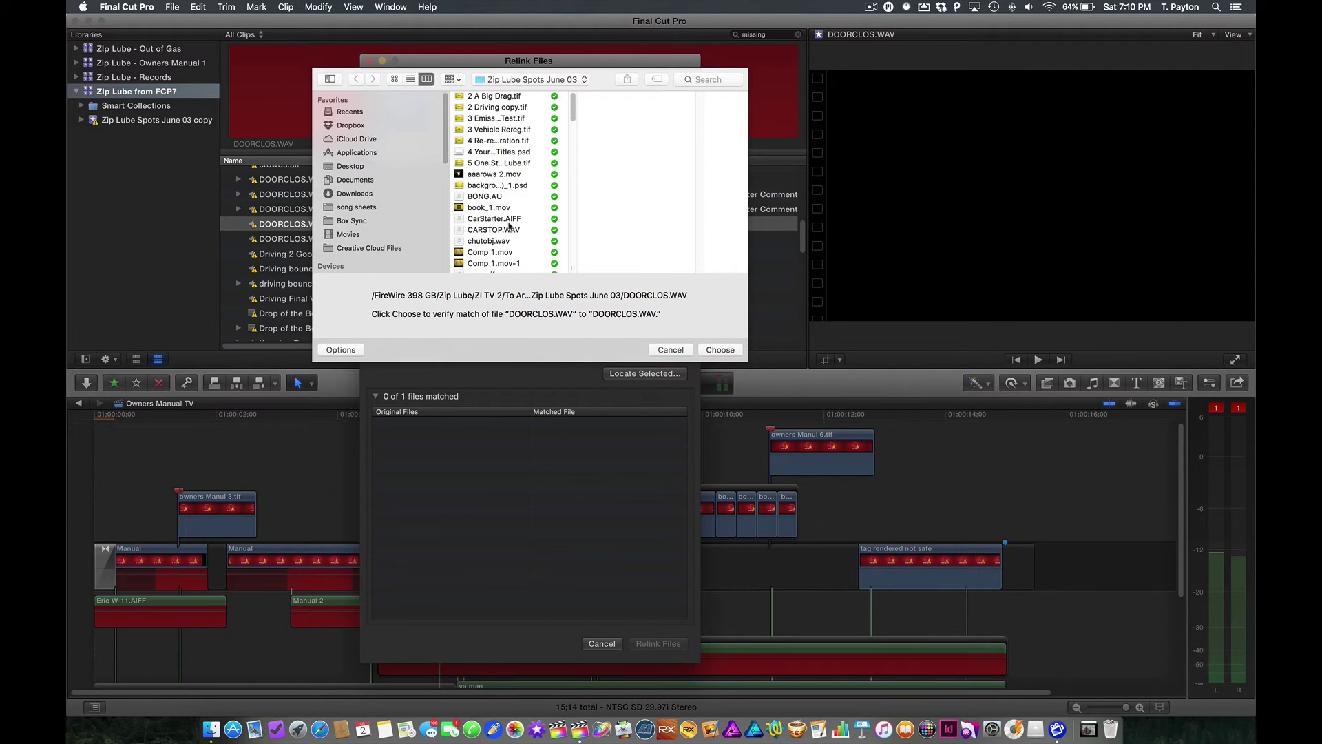
pyautogui.click(719, 350)
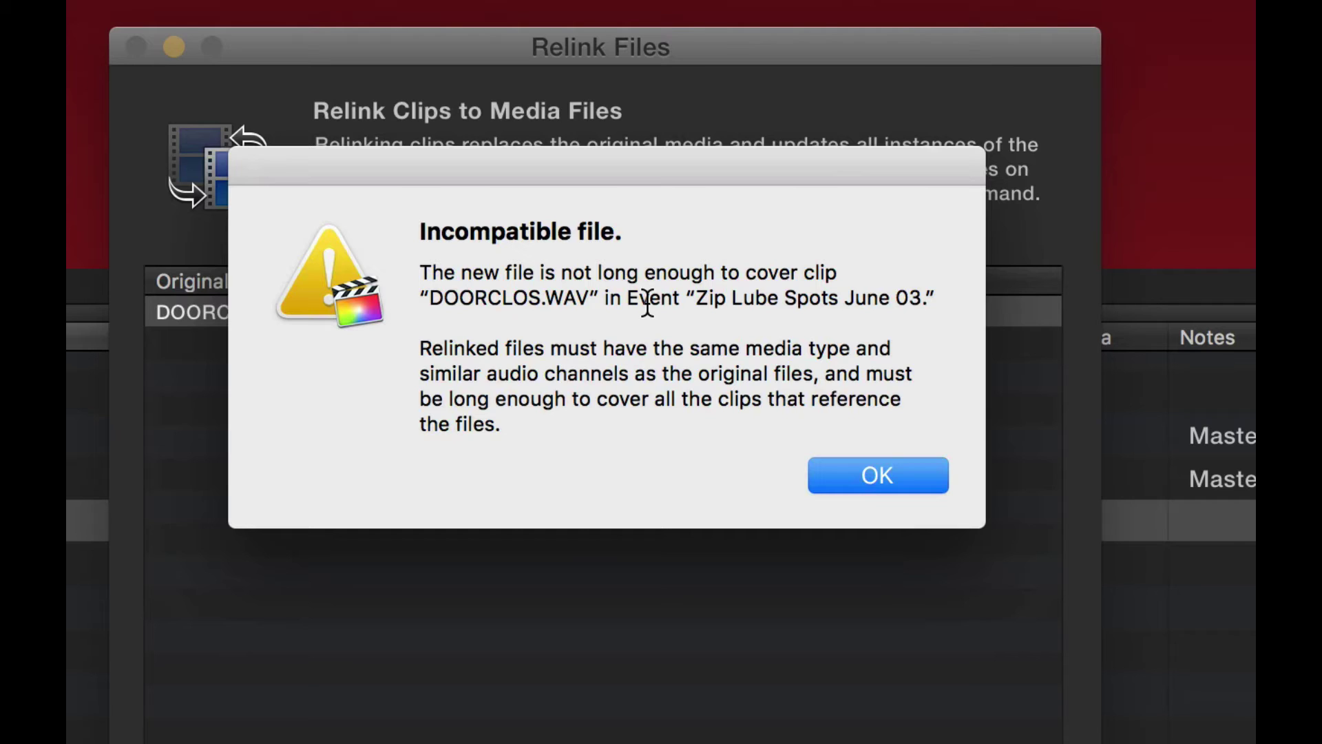
pyautogui.click(919, 481)
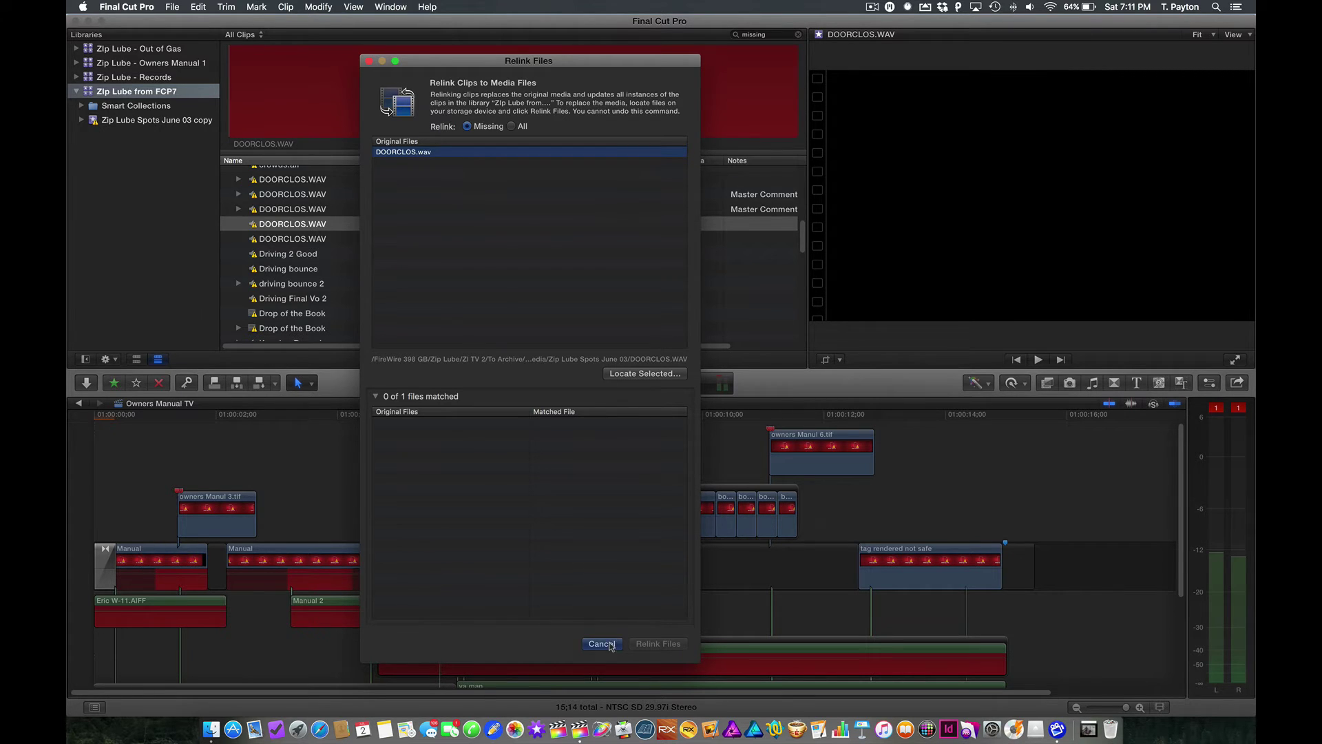
# - Cancel the relink and copy a DOORCLOS.WAV clip into a new library named 'Zip LUbe single file'
pyautogui.click(602, 644)
pyautogui.click(294, 241)
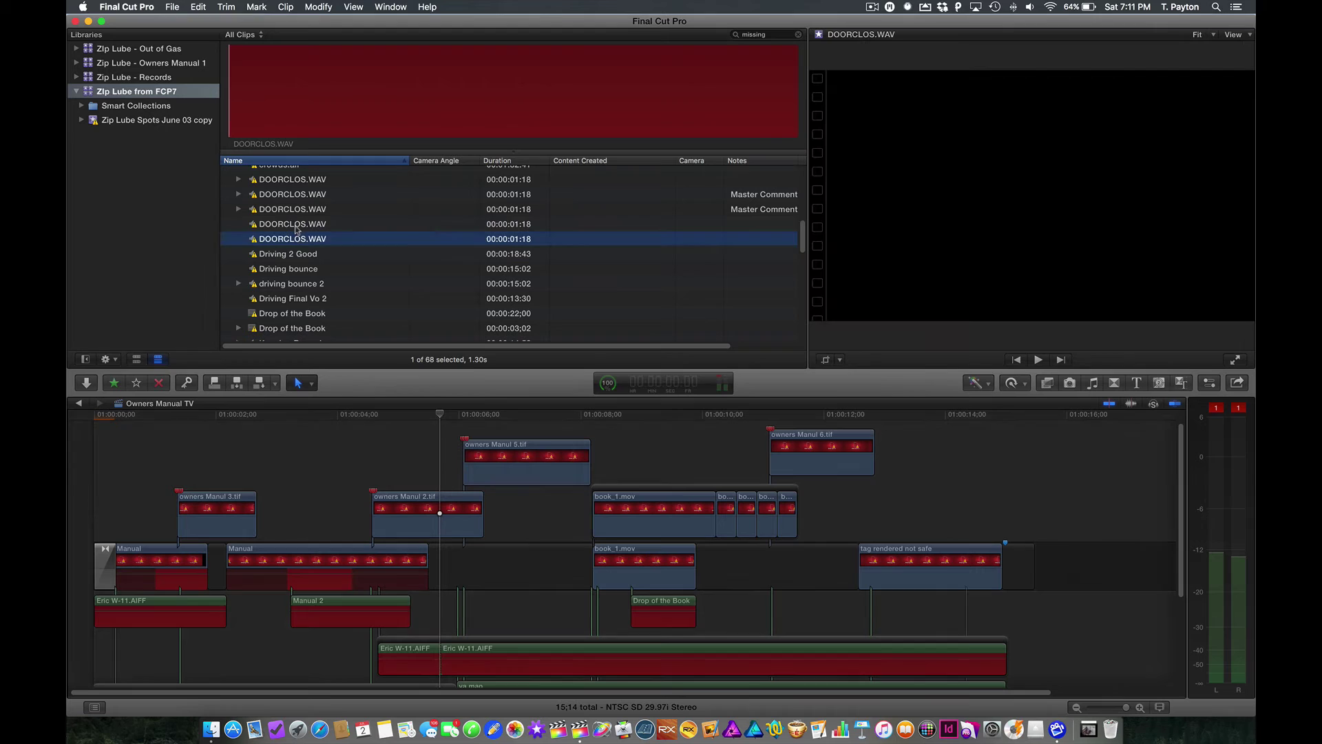
pyautogui.click(296, 225)
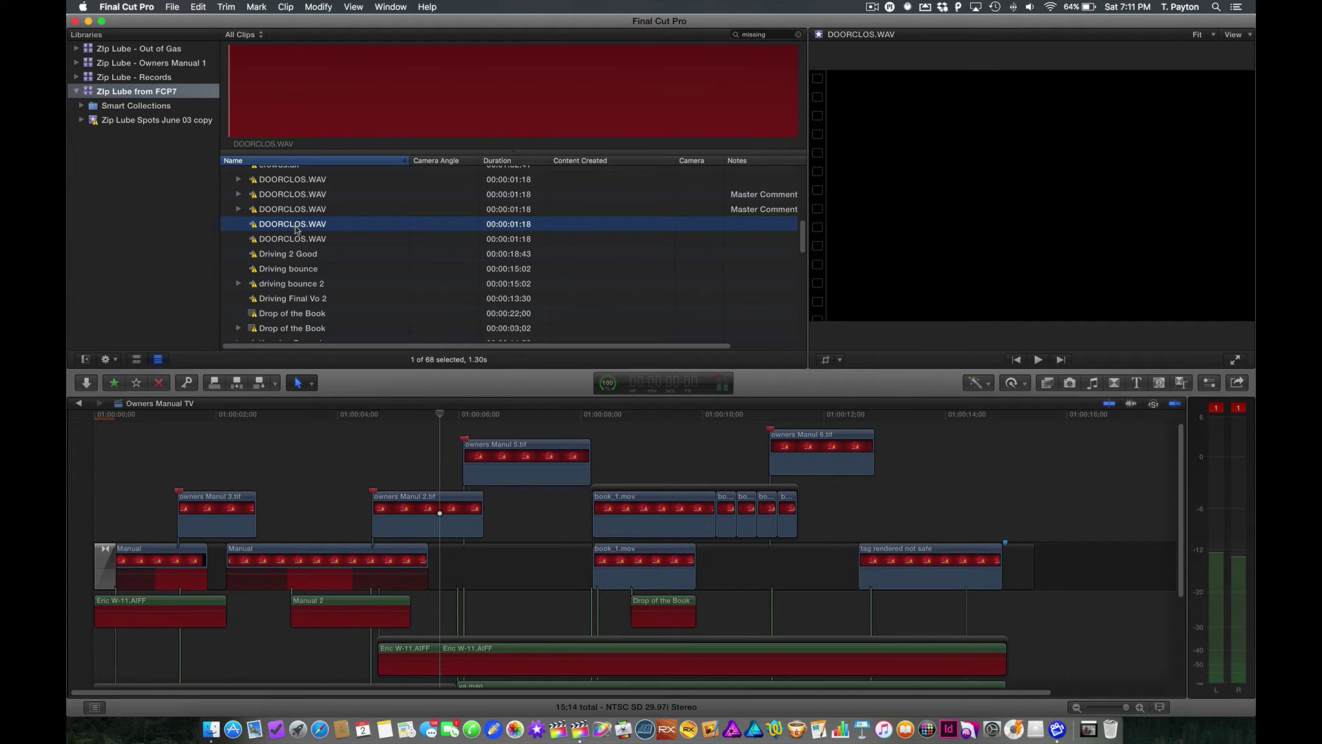
pyautogui.click(172, 7)
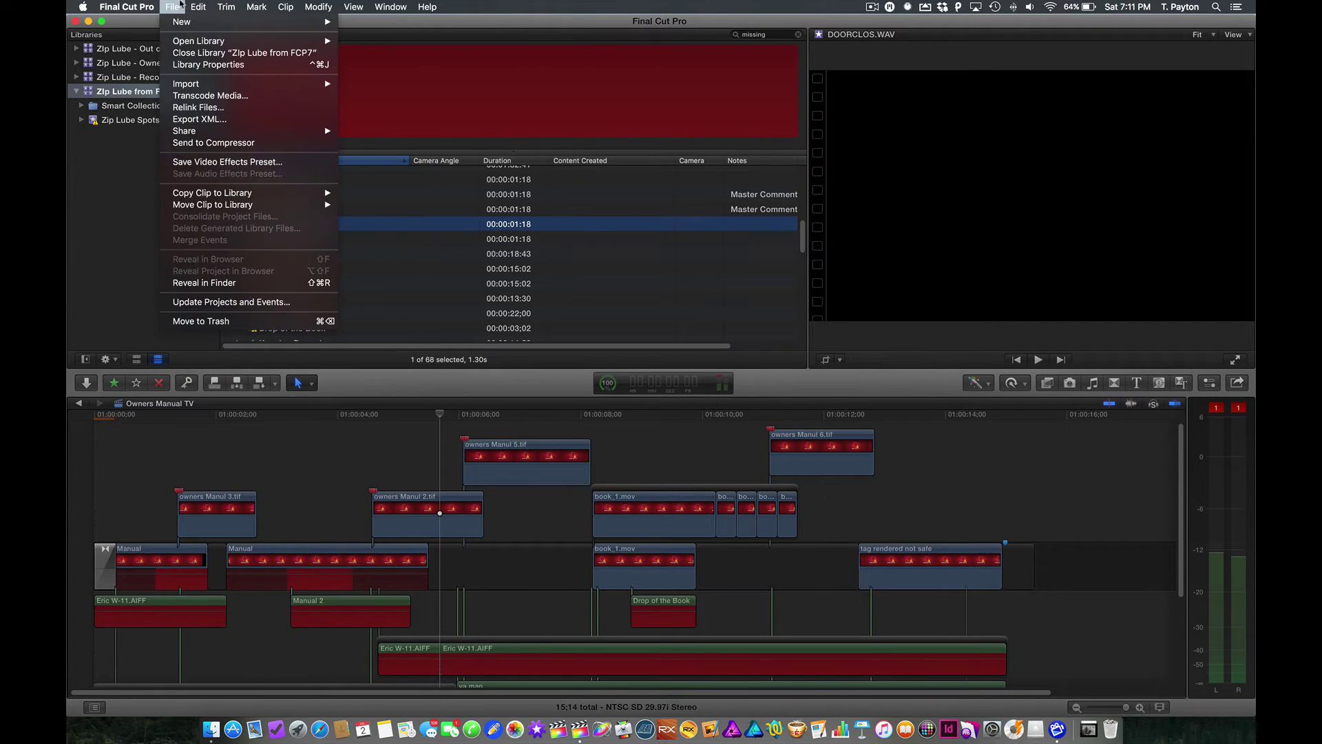
pyautogui.moveTo(211, 207)
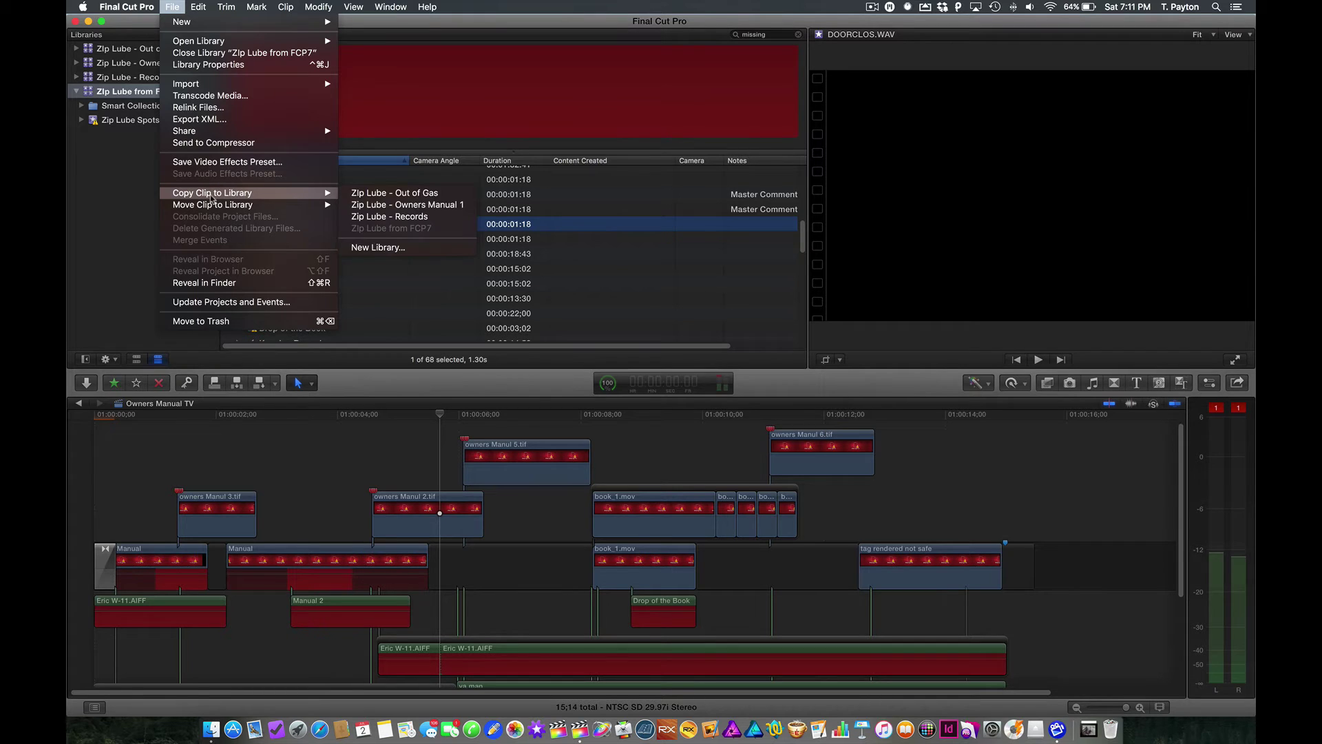
pyautogui.click(378, 247)
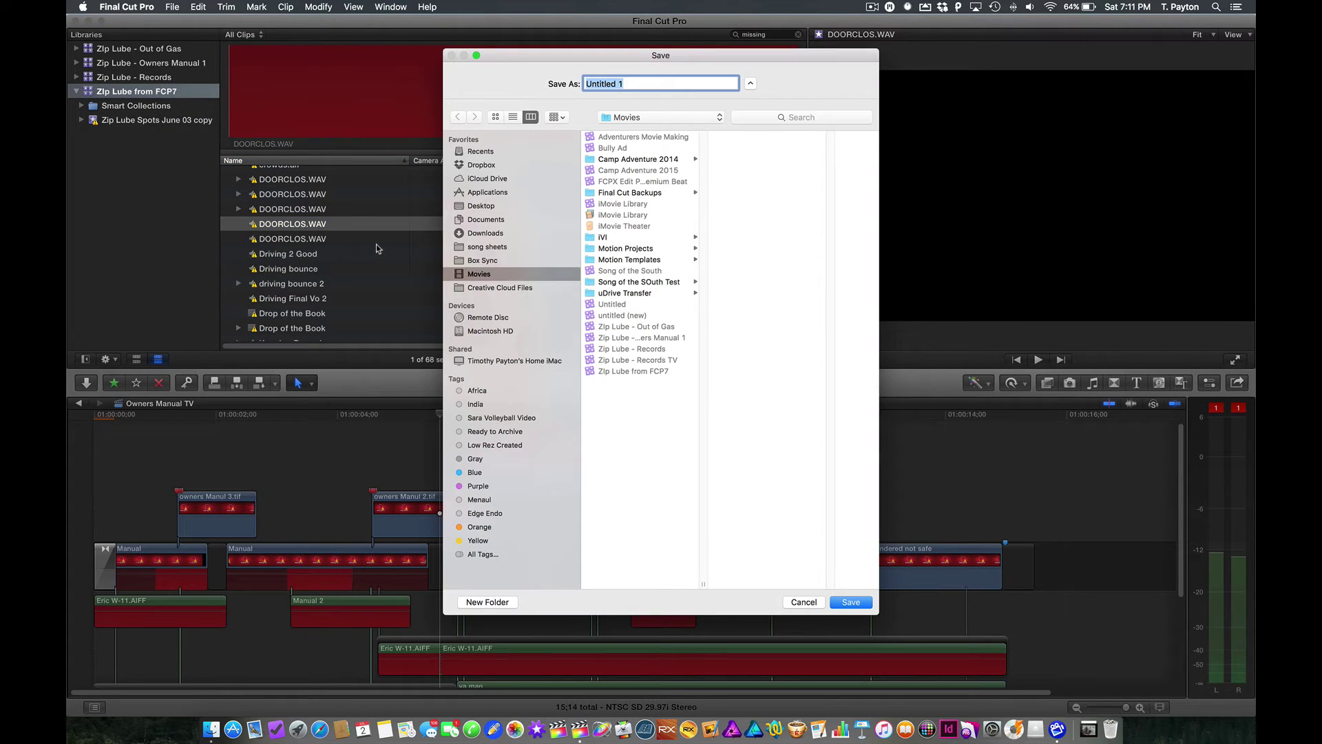
pyautogui.write('Zip LUbe single file')
pyautogui.press('Return')
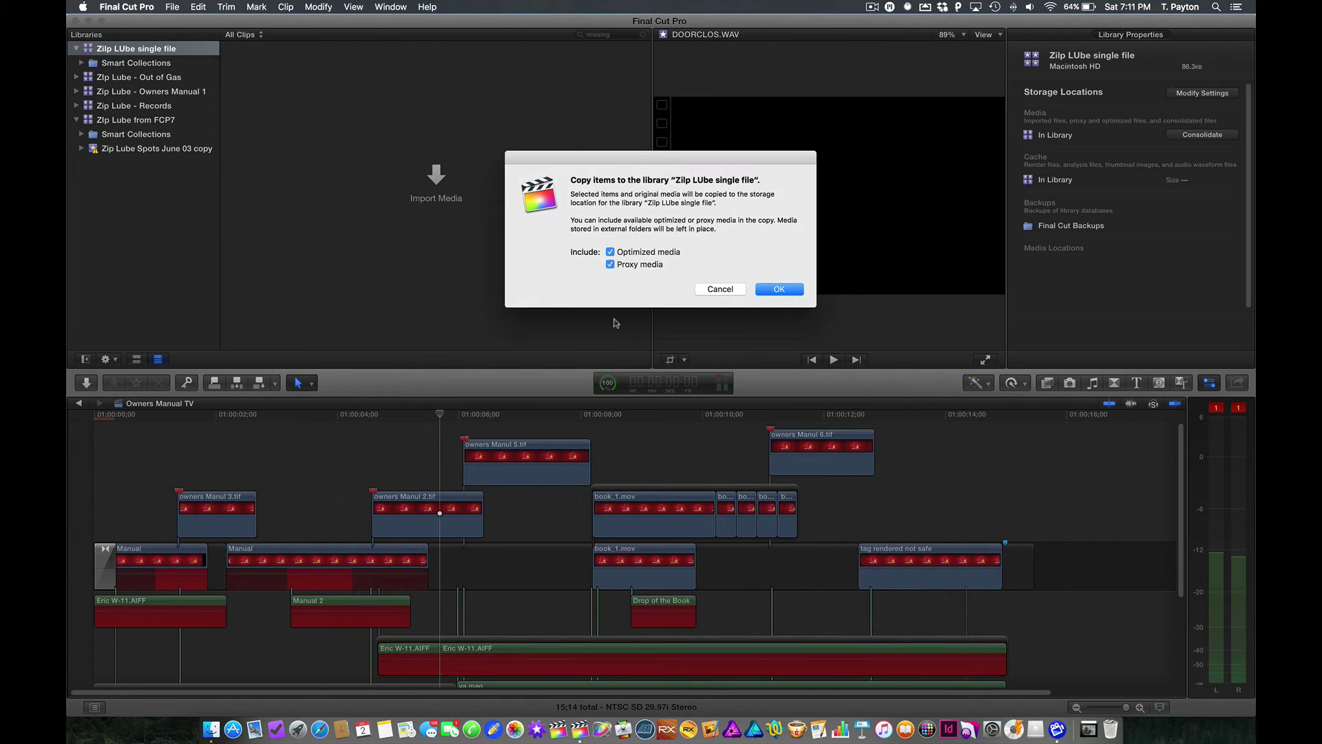
pyautogui.click(768, 292)
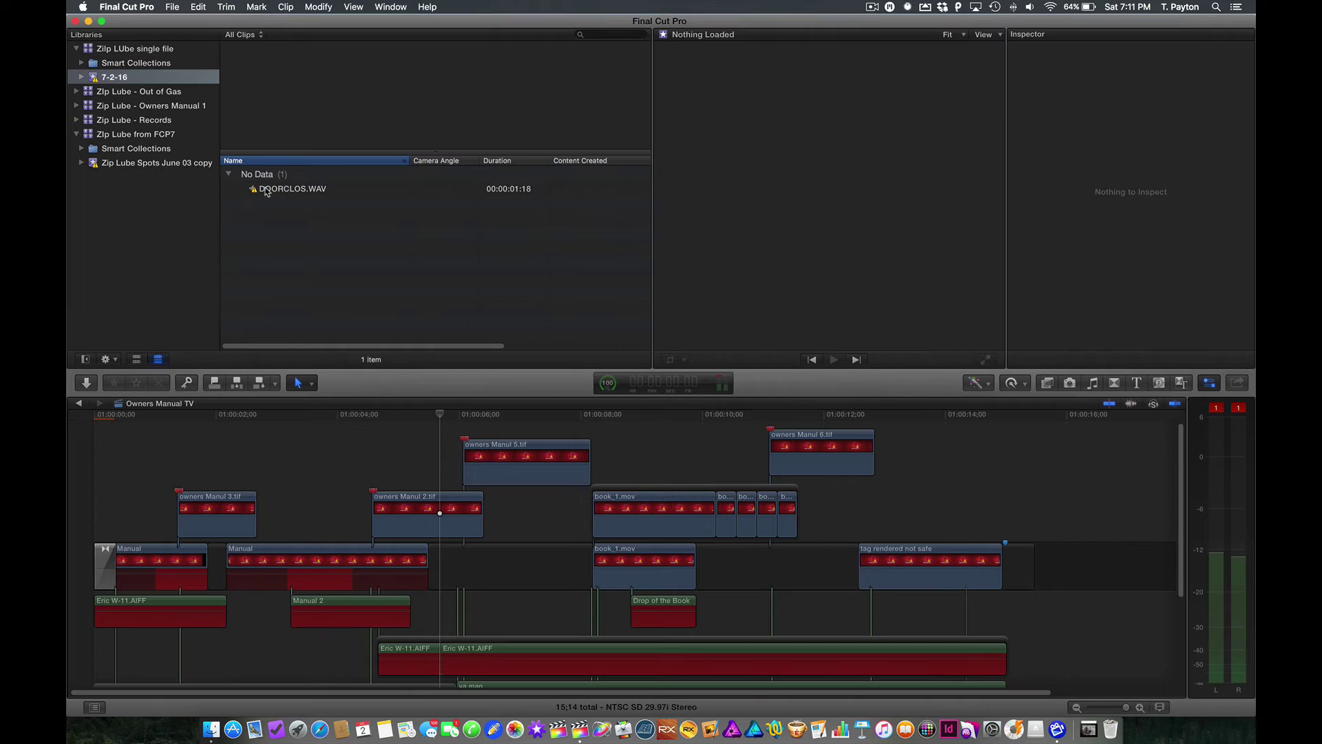
# - Relink the copied DOORCLOS.WAV clip with Locate All (1 of 1 matched) and view it in the Inspector
pyautogui.click(176, 7)
pyautogui.click(201, 108)
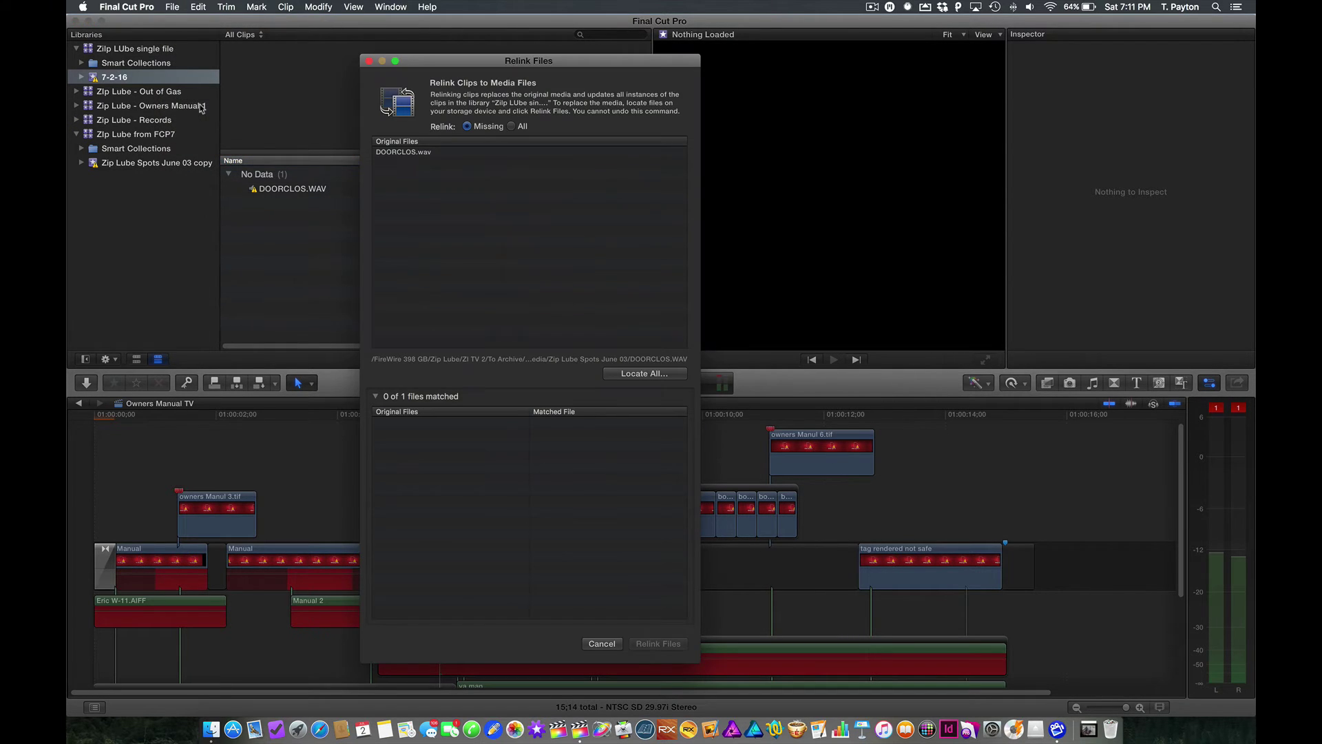
pyautogui.click(644, 374)
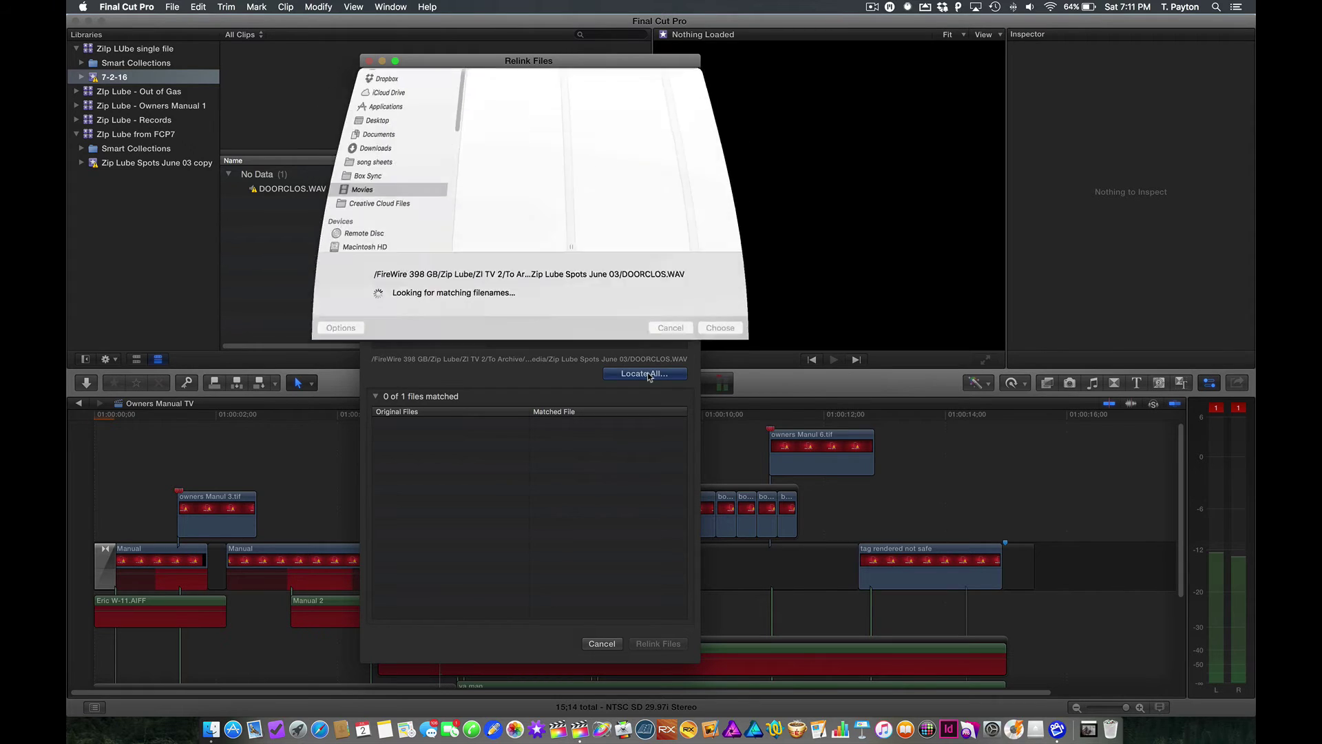
pyautogui.click(719, 350)
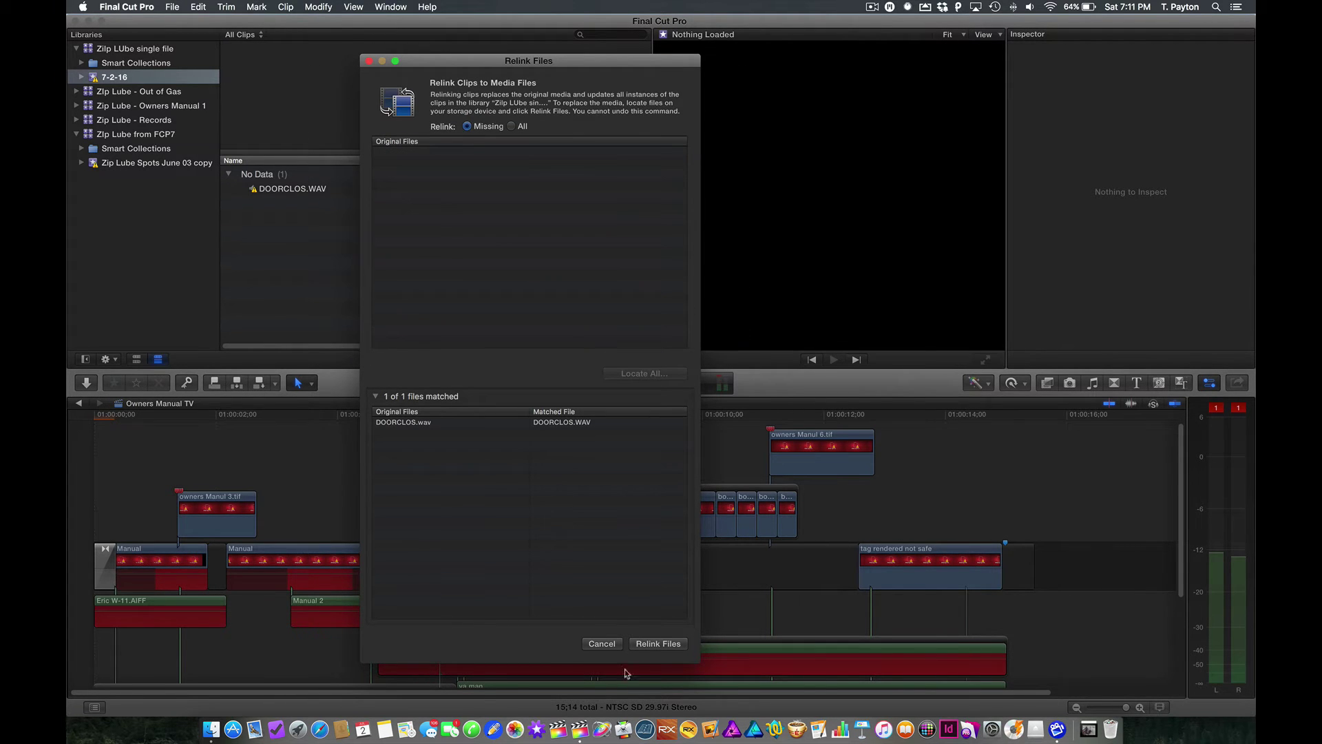
pyautogui.click(664, 644)
pyautogui.press('super+4')
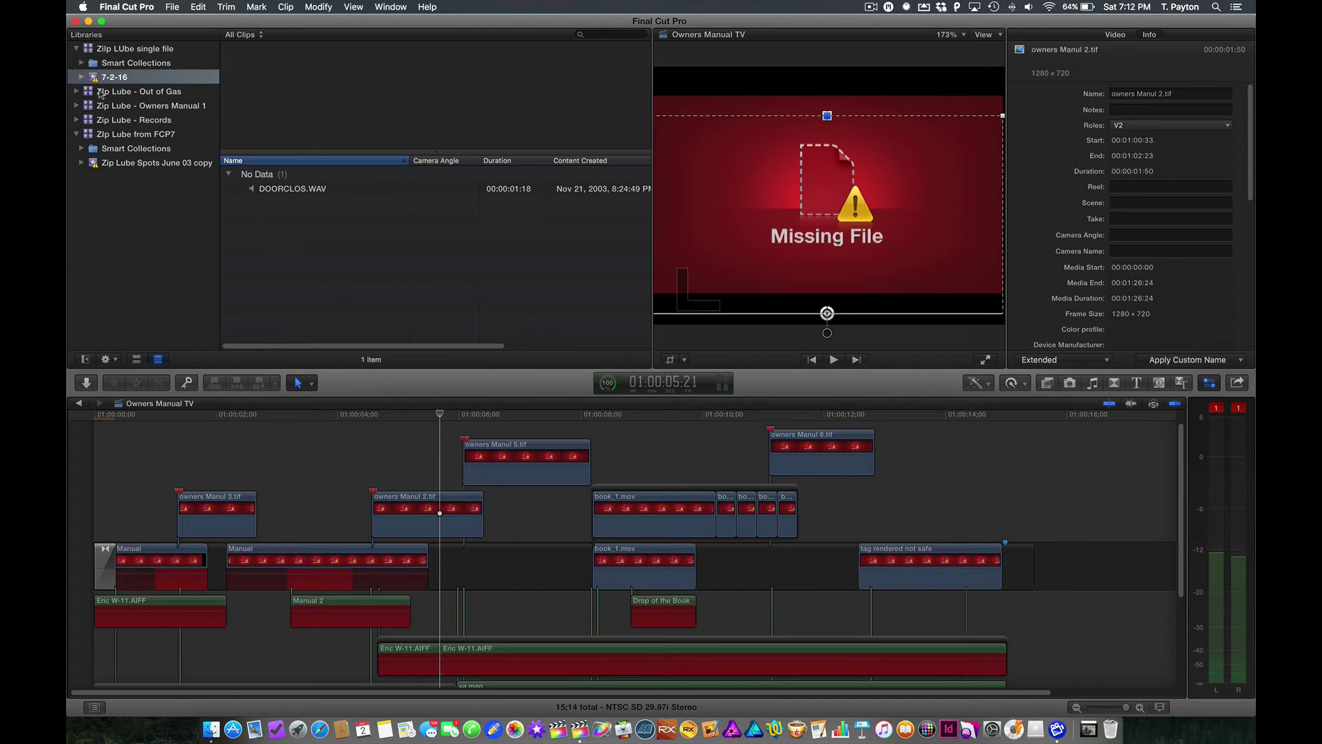
# - In the Zip Lube from FCP7 library, expand Projects and select Records TV, then Fat Tire TV
pyautogui.click(110, 50)
pyautogui.press('Left')
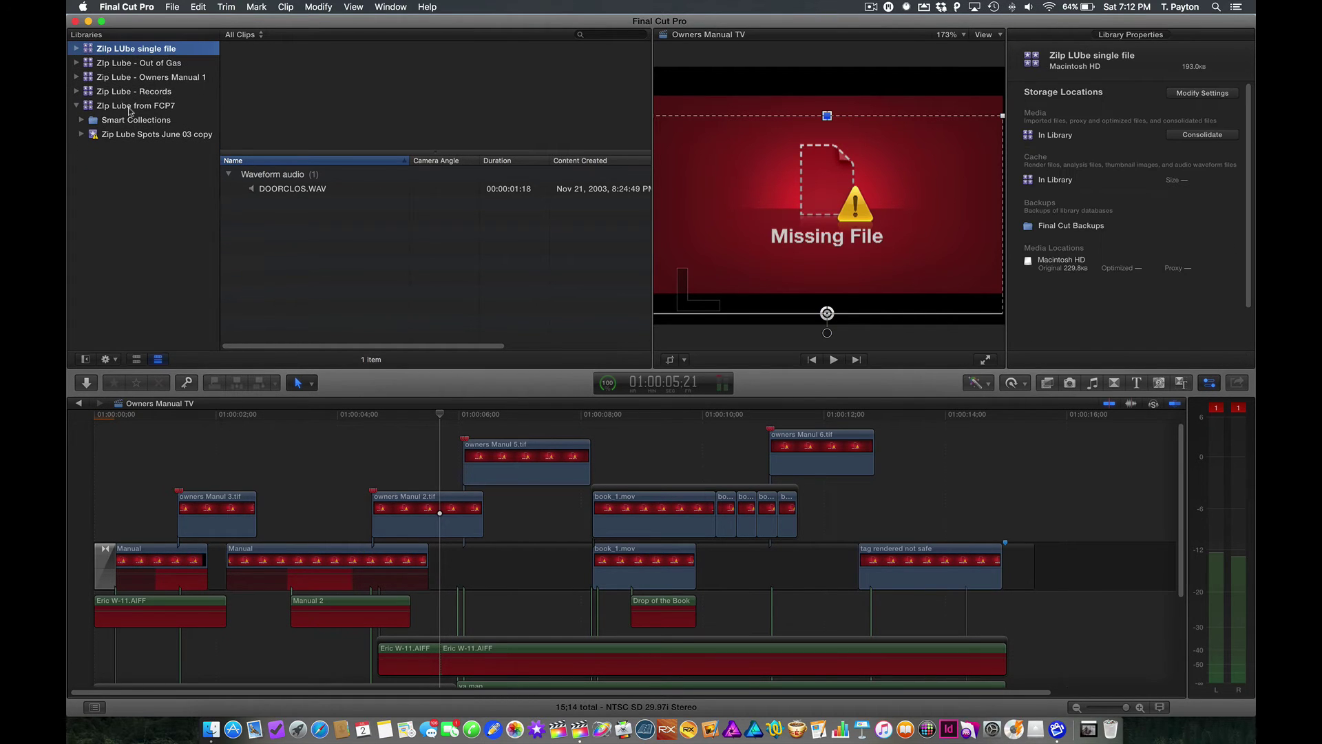
pyautogui.click(130, 109)
pyautogui.click(167, 135)
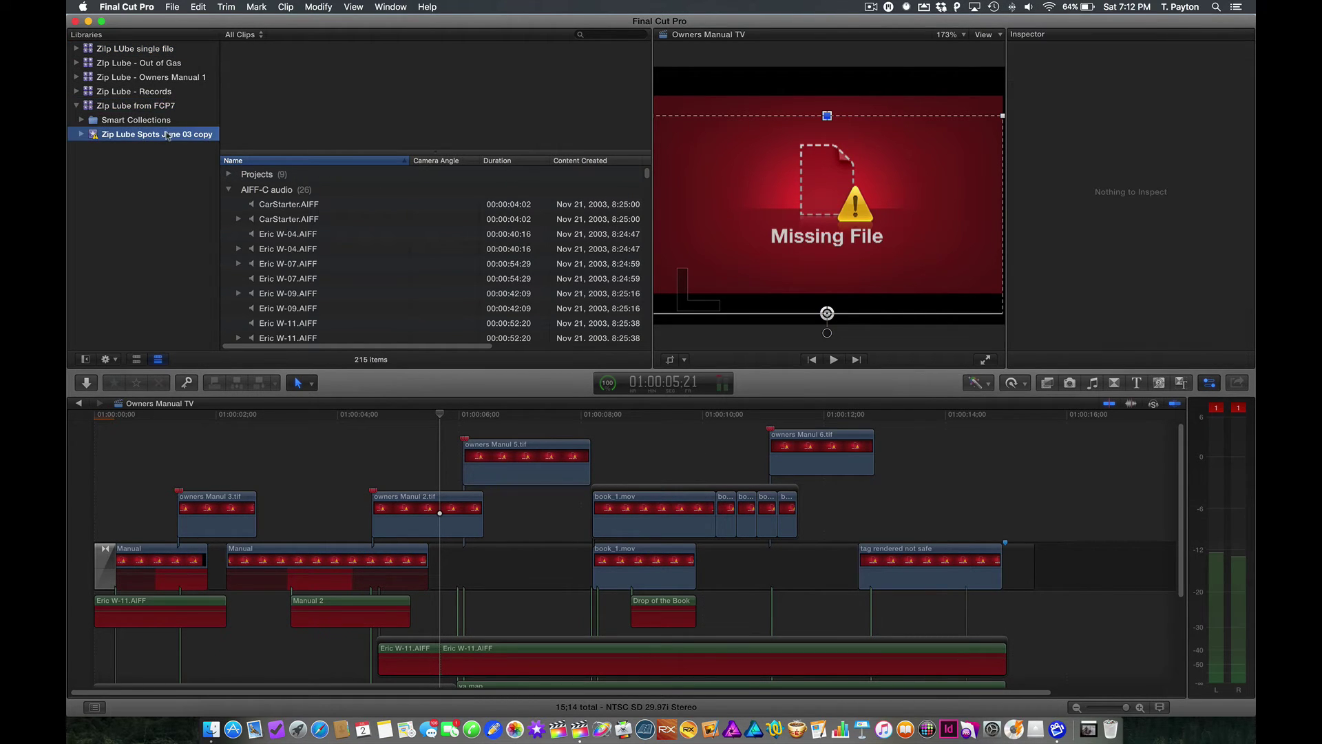
pyautogui.click(231, 190)
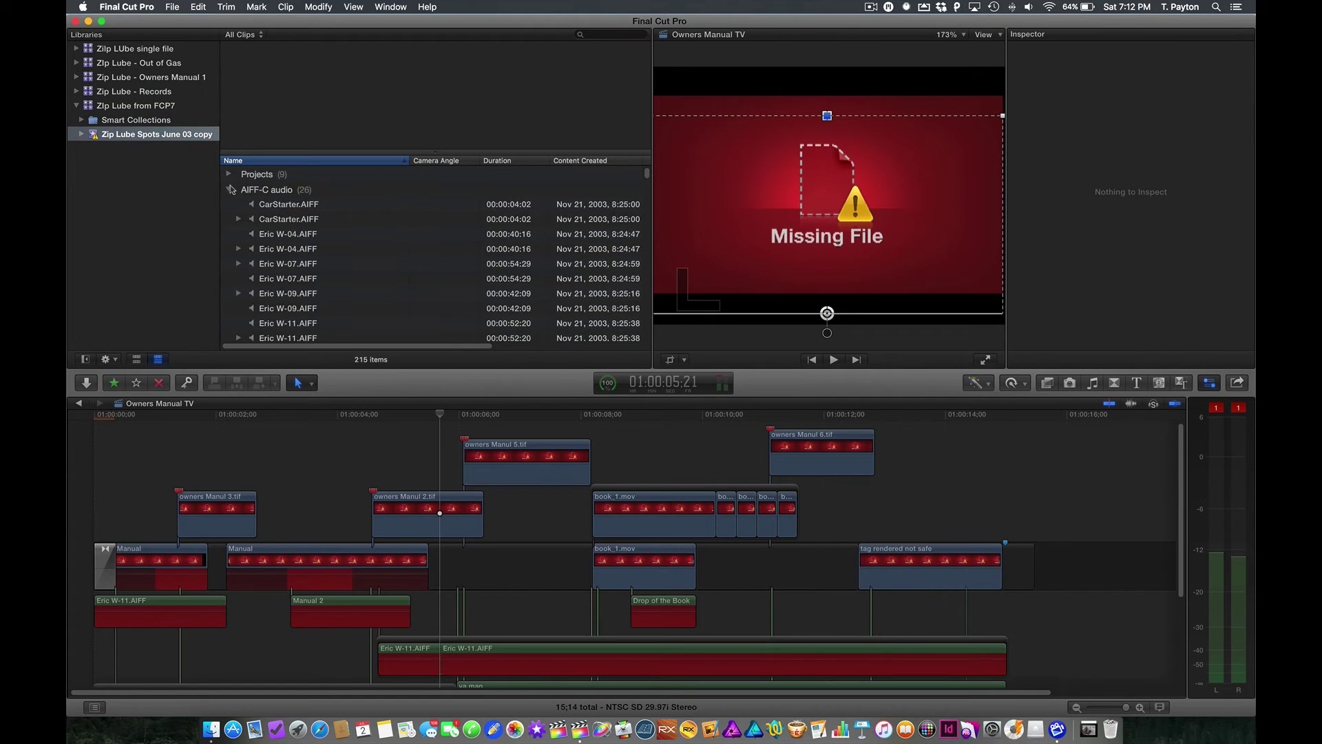
pyautogui.click(232, 190)
pyautogui.click(229, 174)
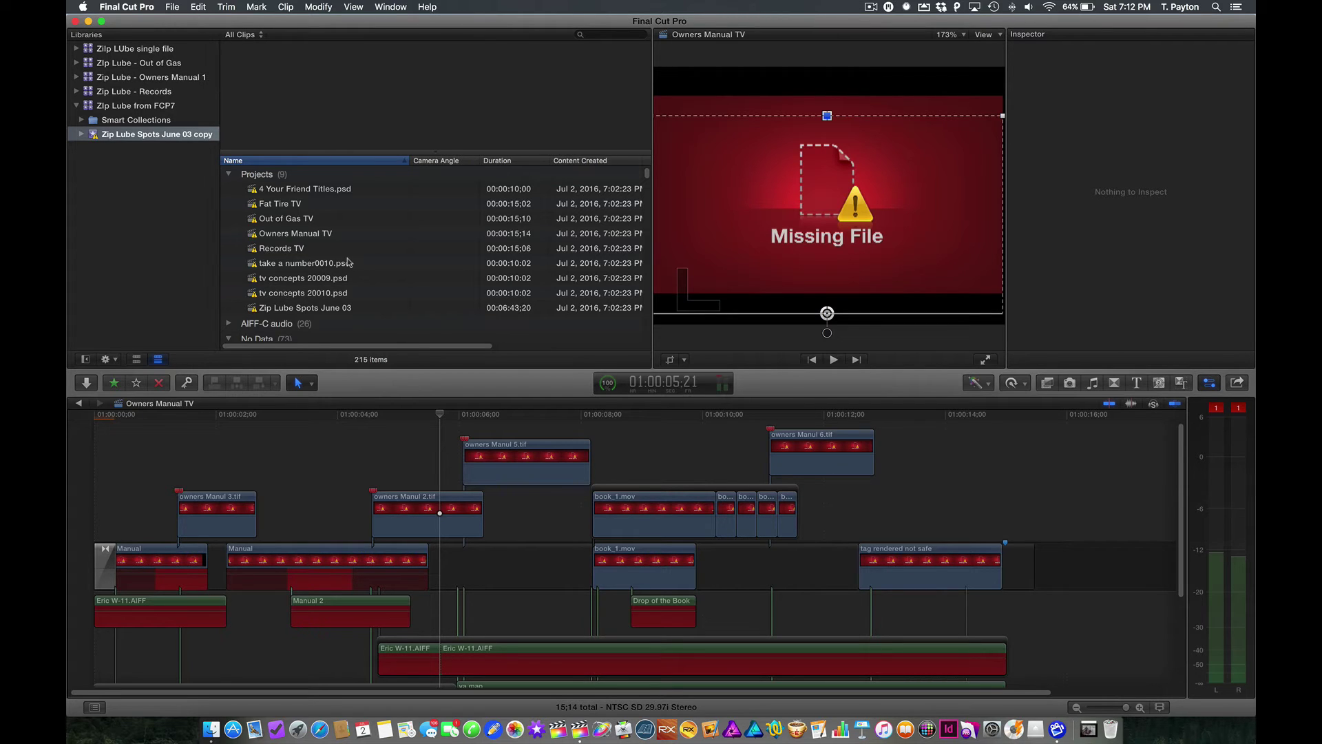
pyautogui.click(310, 249)
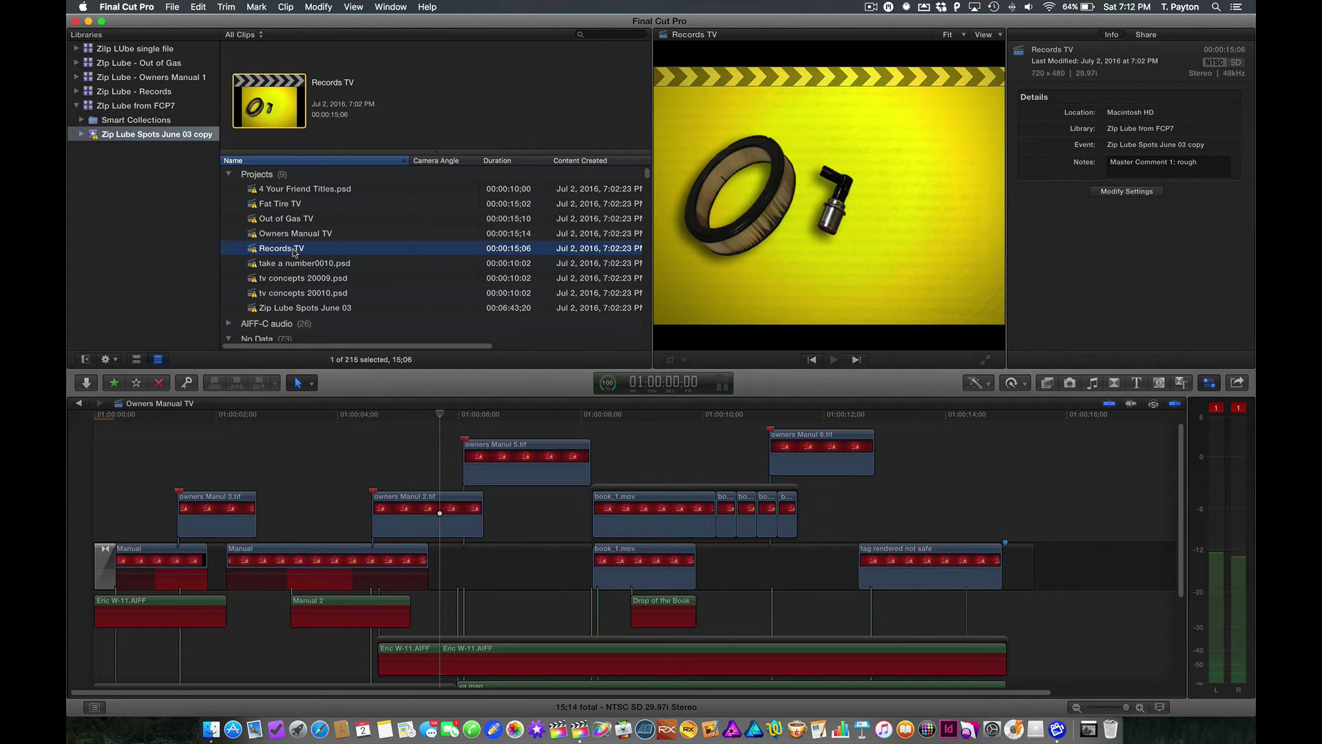
pyautogui.click(284, 205)
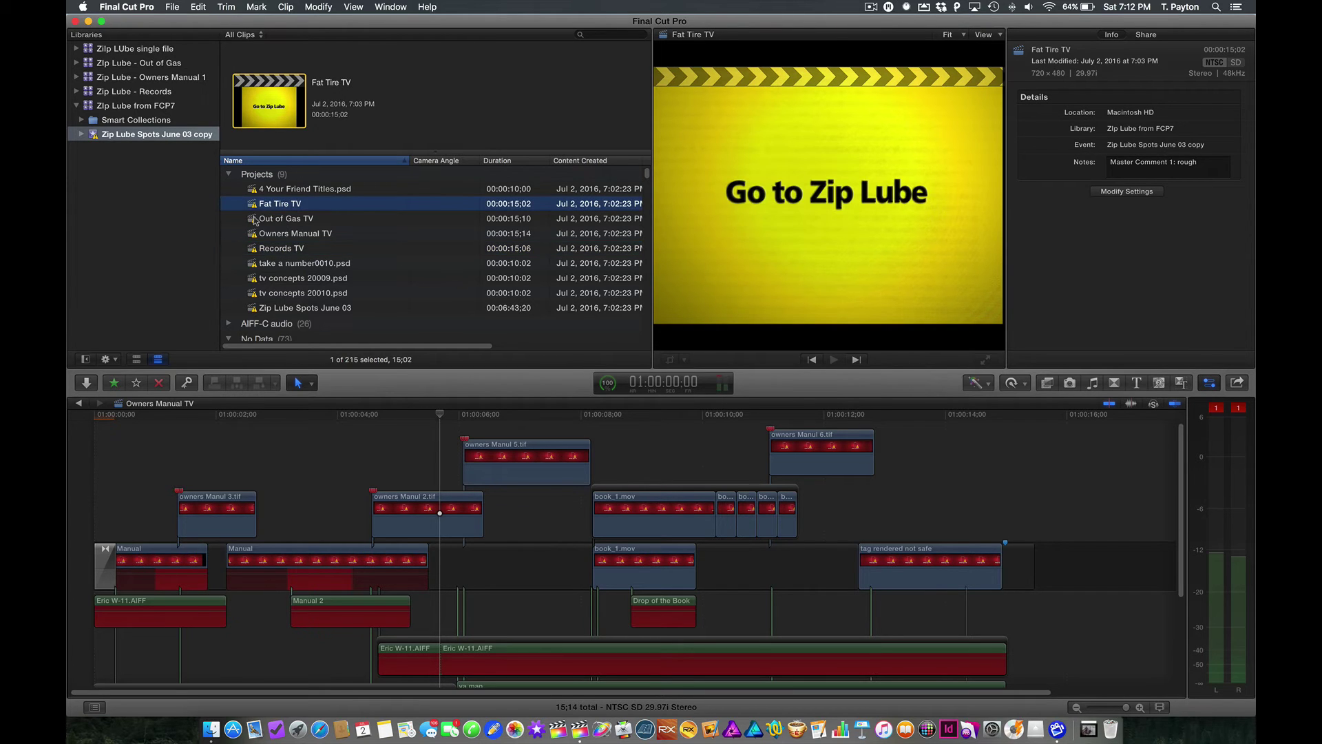
# - Copy the project and its media into a new library 'Zip Lube - Fat Tire', then collapse both libraries
pyautogui.click(172, 7)
pyautogui.moveTo(193, 195)
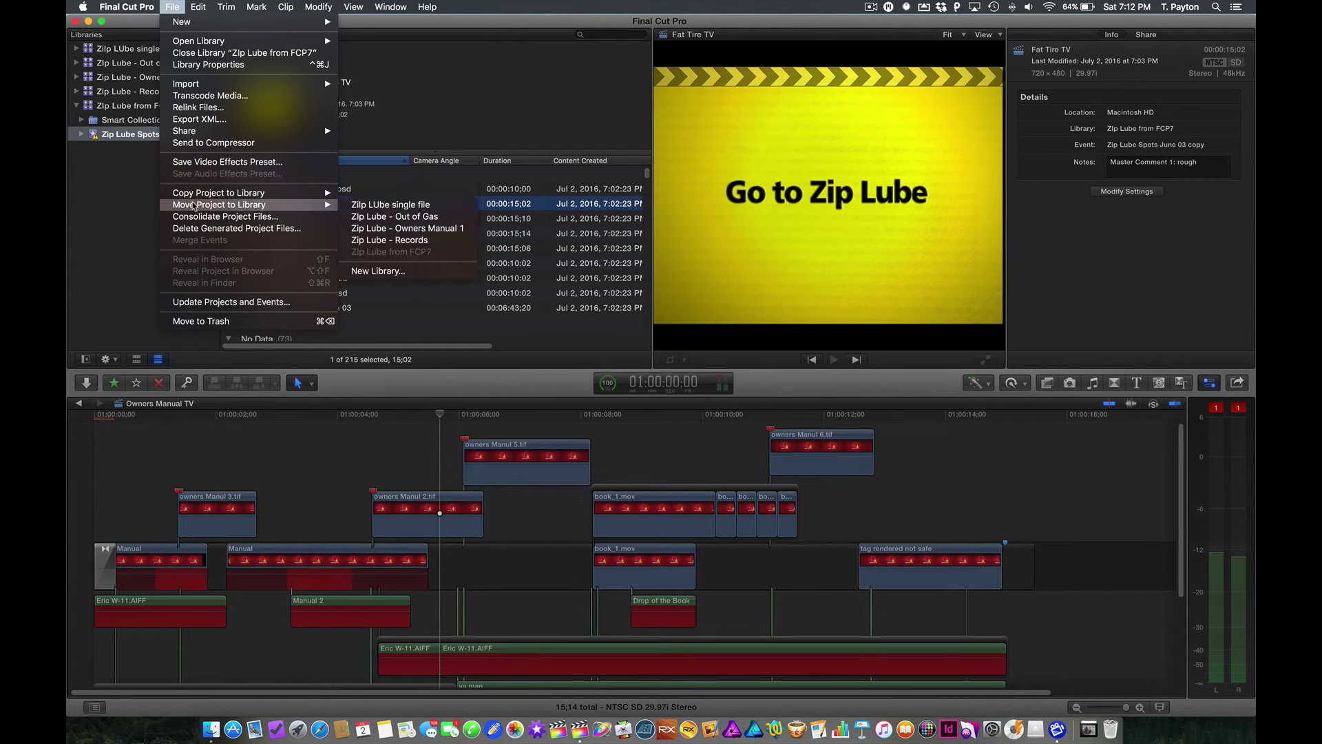
pyautogui.click(427, 259)
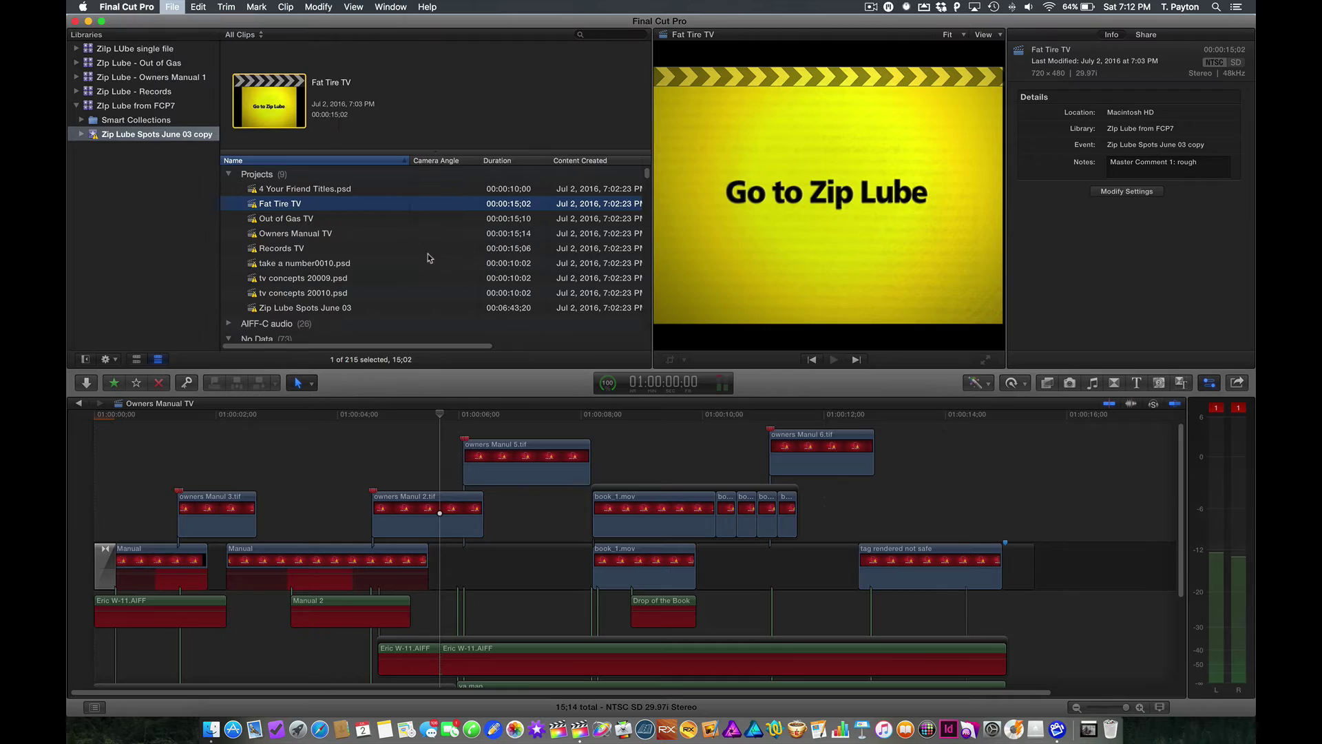
pyautogui.write('Zip Lube ')
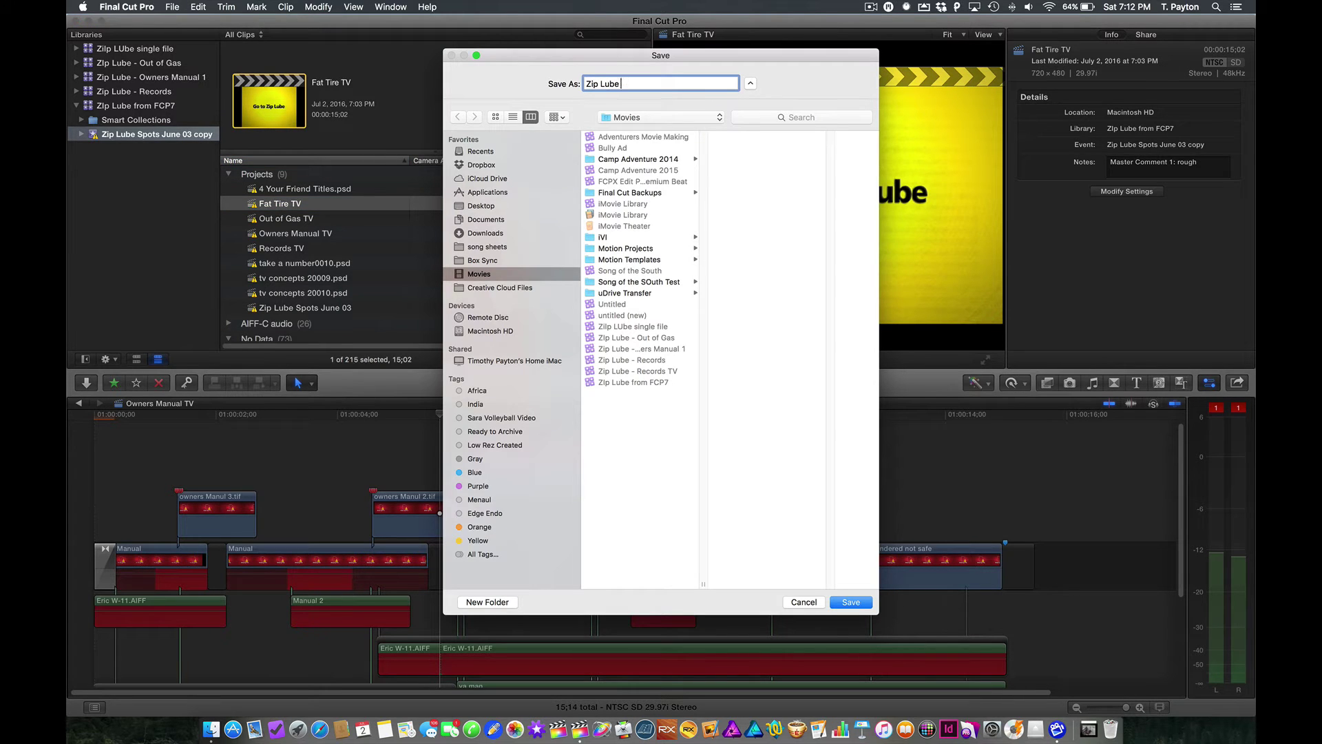
pyautogui.write('- Fat Tire')
pyautogui.press('Return')
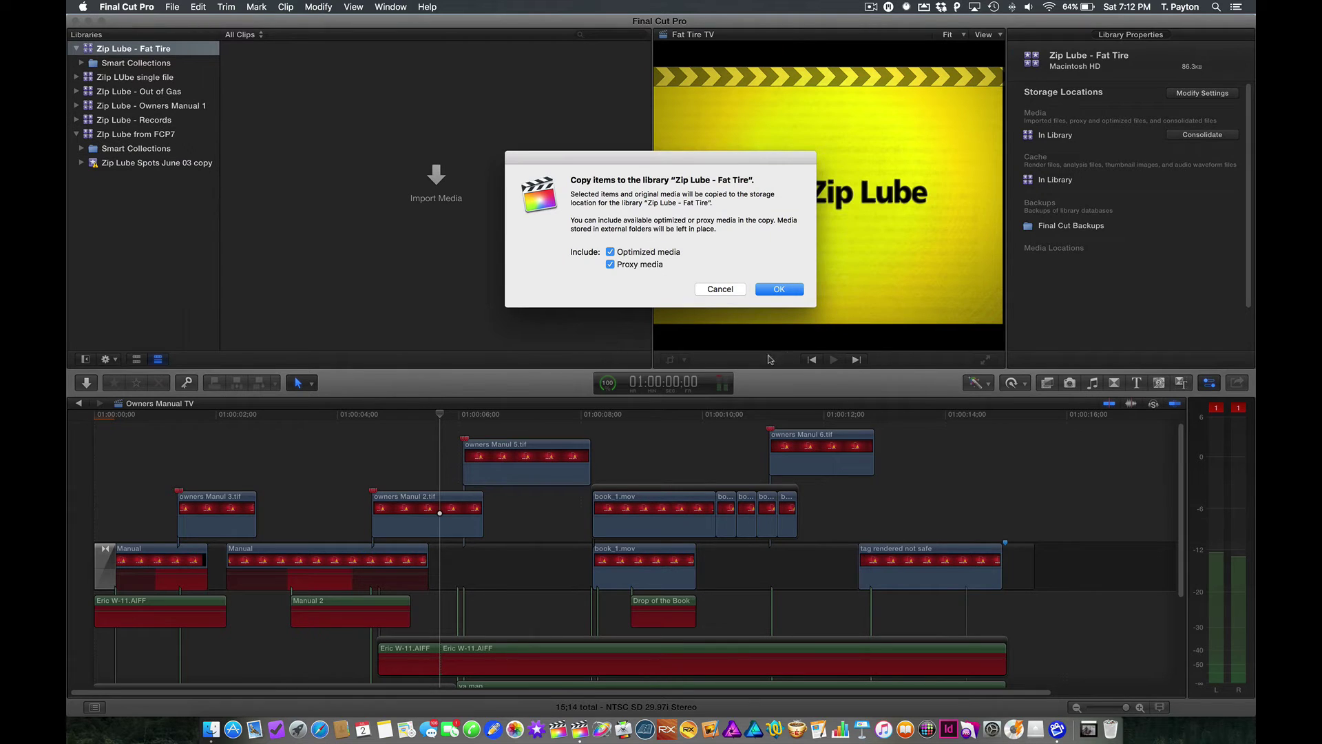
pyautogui.click(794, 293)
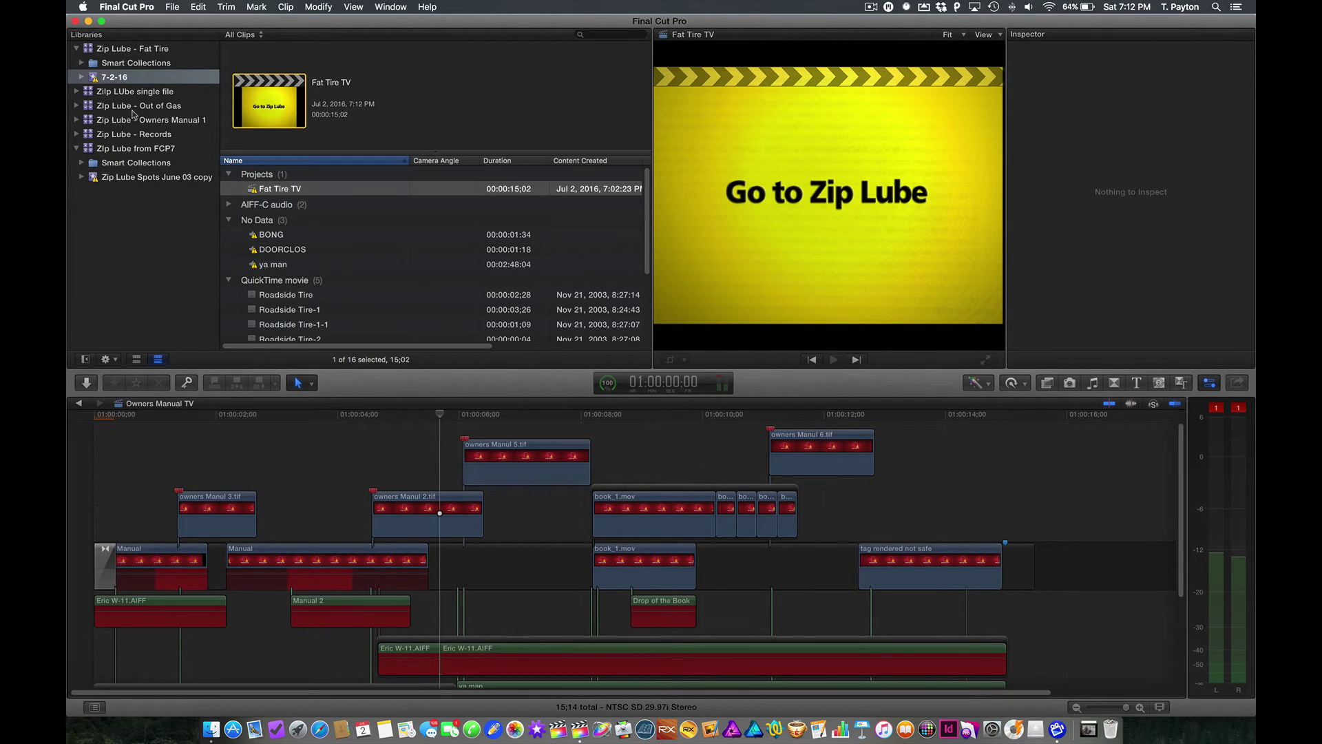
pyautogui.click(77, 49)
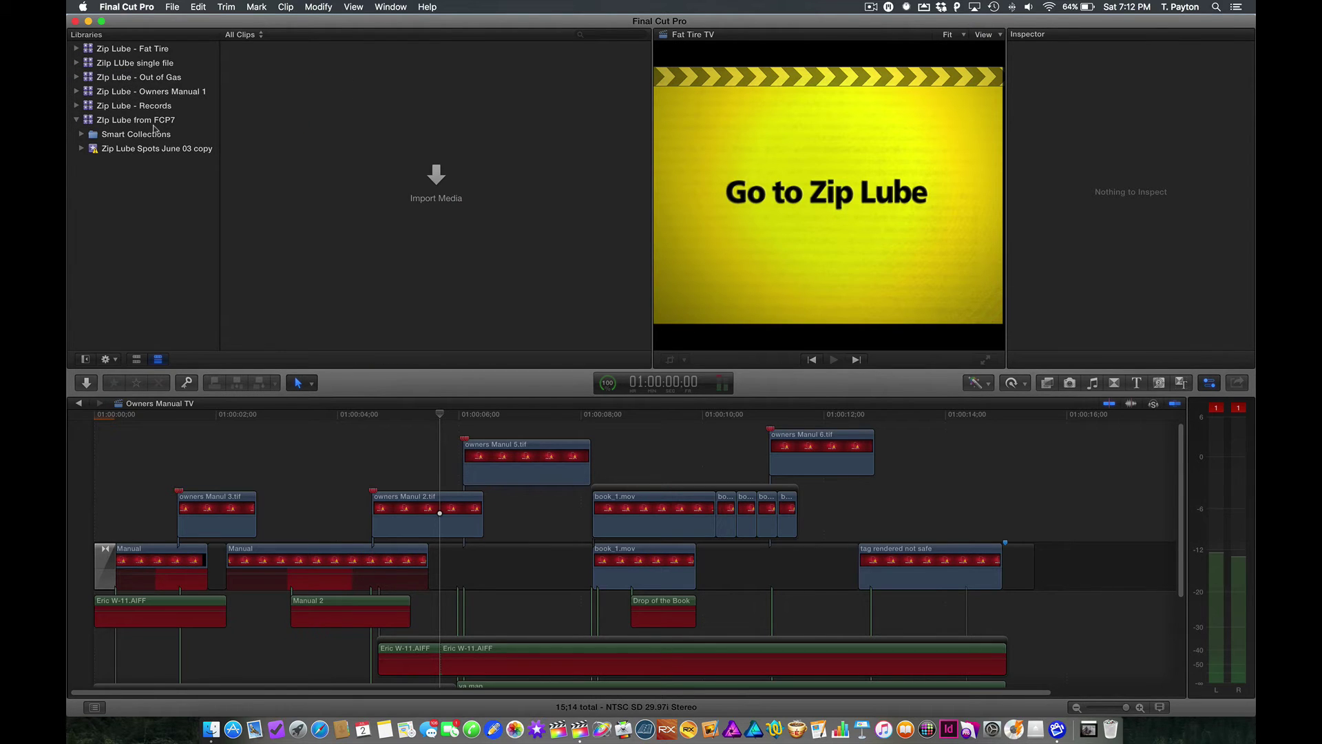
pyautogui.click(77, 120)
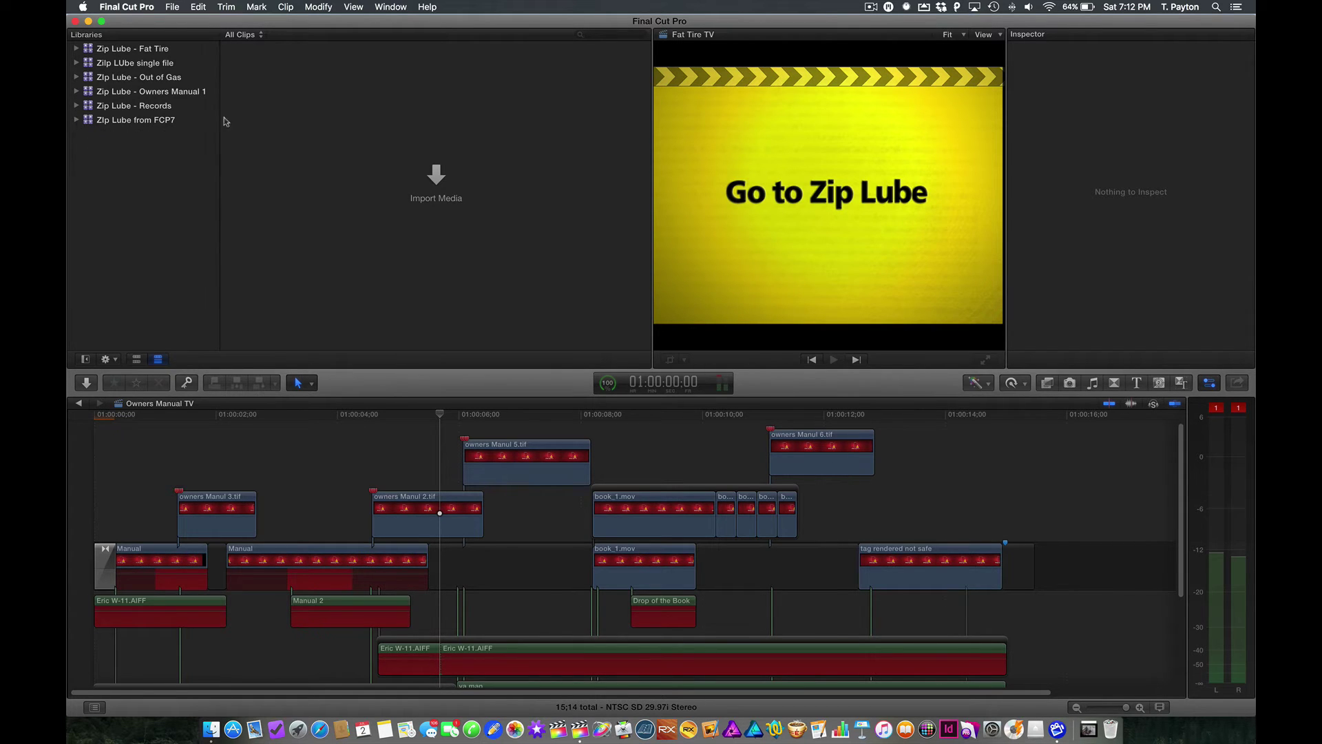
# - Open the Records TV project from the Zip Lube - Records library and enlarge the browser
pyautogui.click(144, 107)
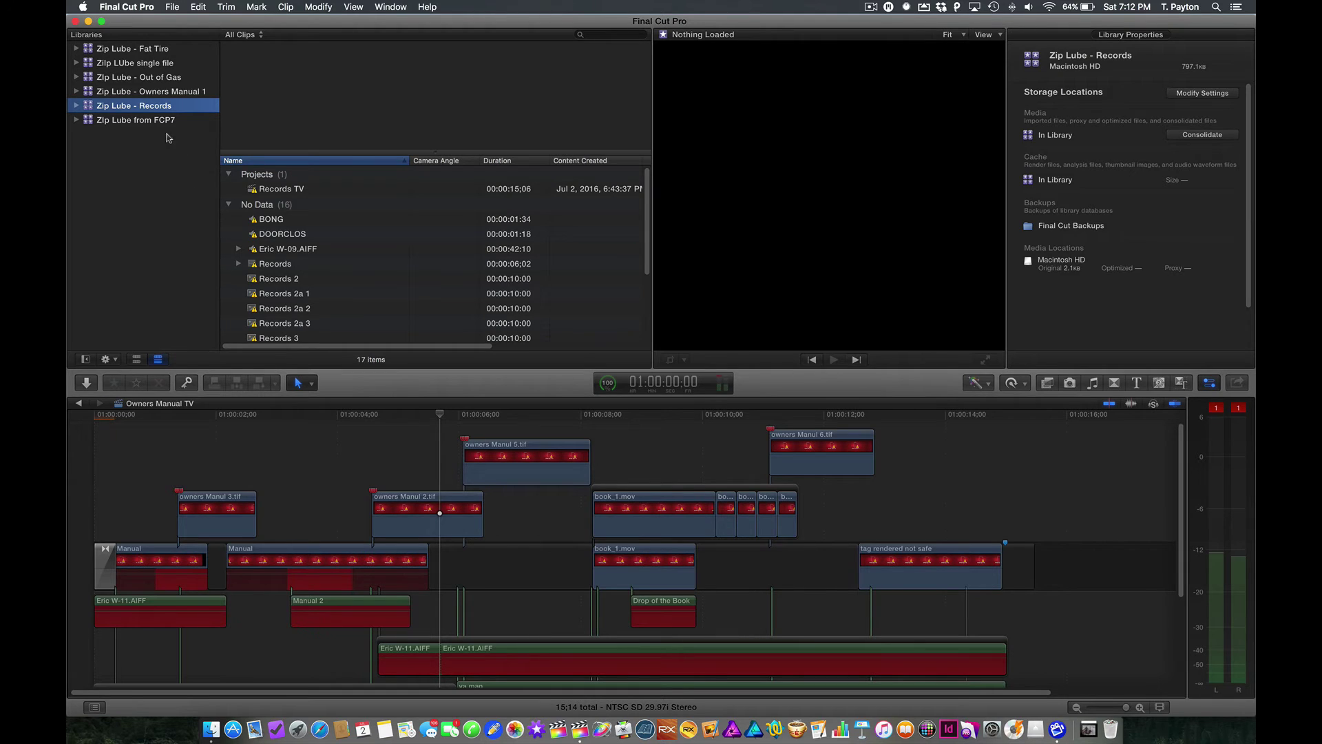
pyautogui.doubleClick(272, 191)
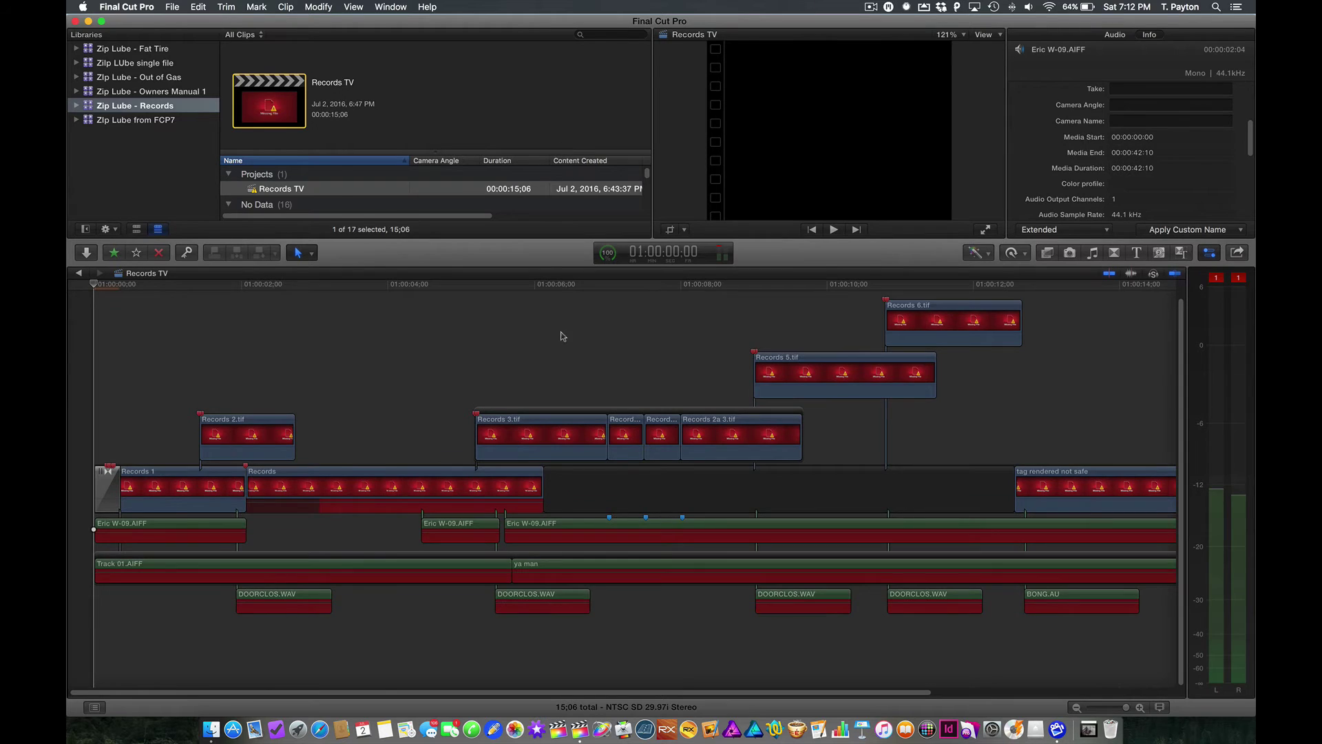
pyautogui.moveTo(562, 332); pyautogui.dragTo(559, 402)
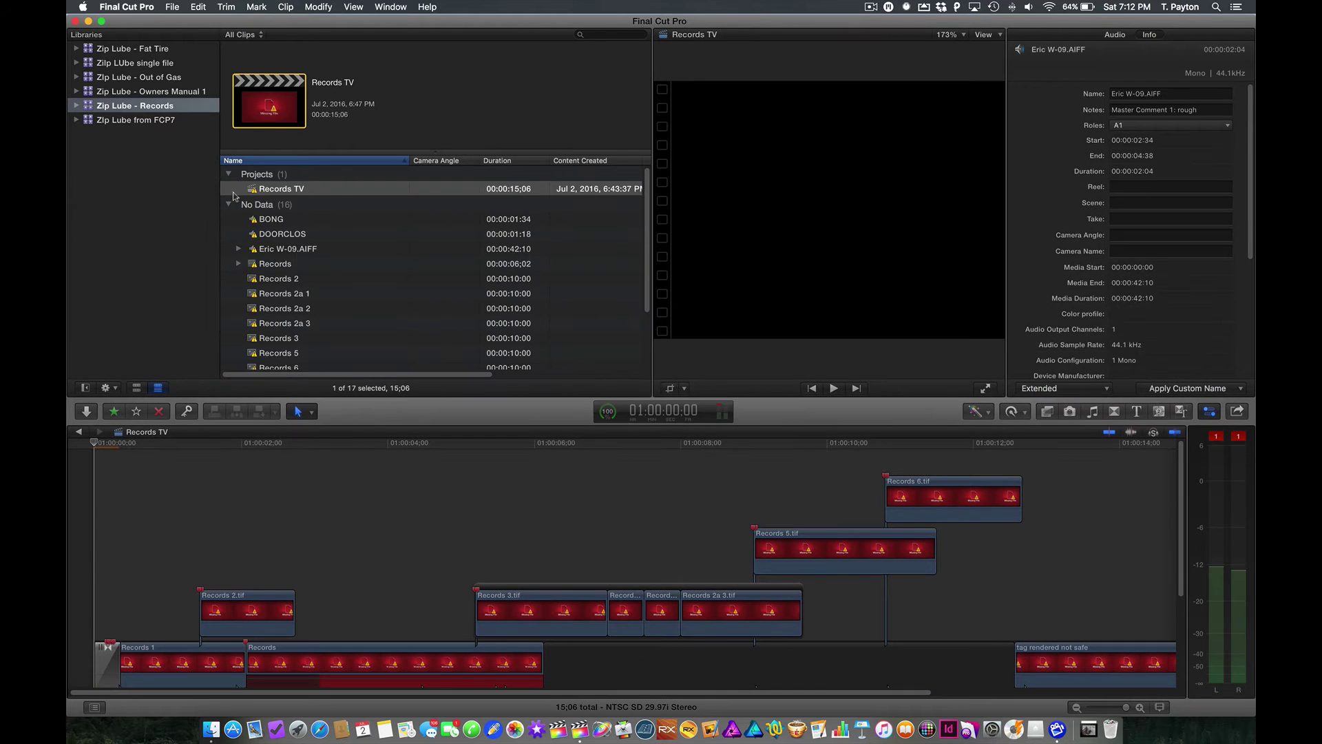
pyautogui.click(135, 105)
pyautogui.click(131, 91)
pyautogui.click(135, 105)
# - Relink all missing files from the Zip Lube Spots June 03 folder, restoring 13 of 16
pyautogui.click(173, 7)
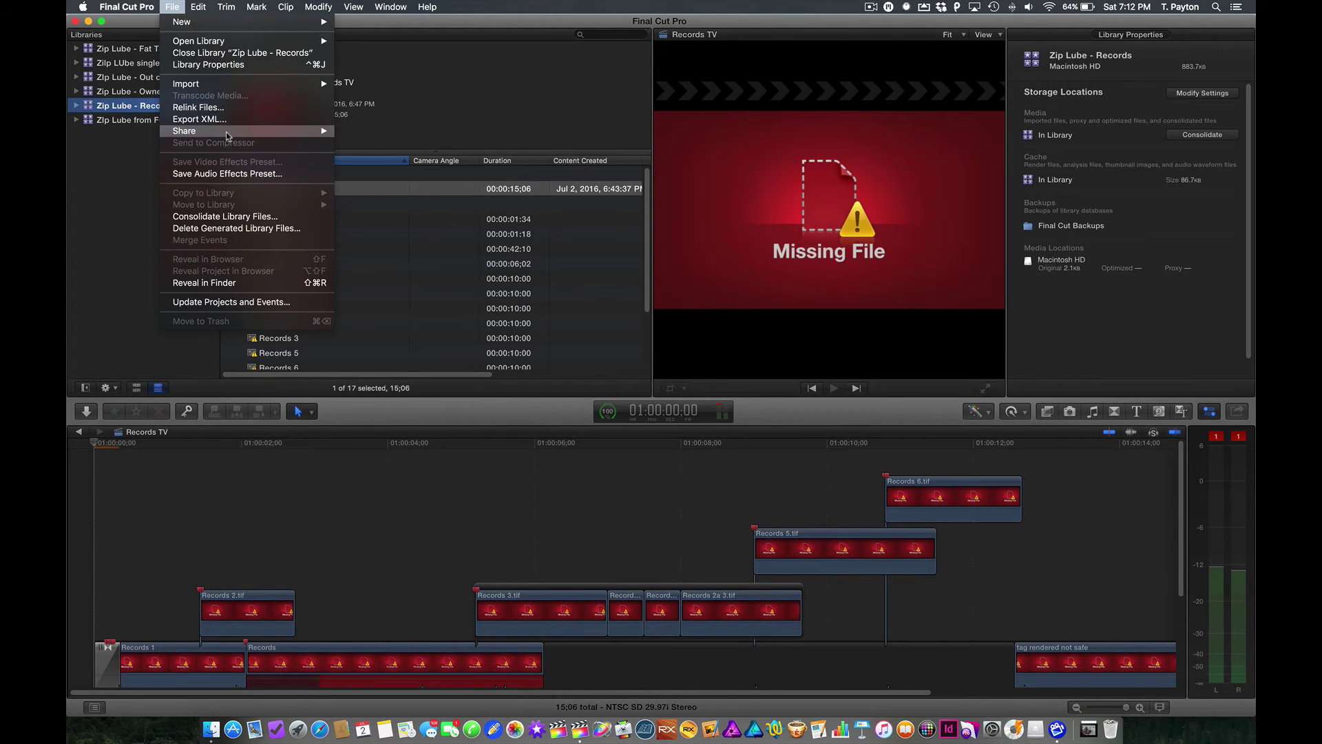
pyautogui.click(224, 107)
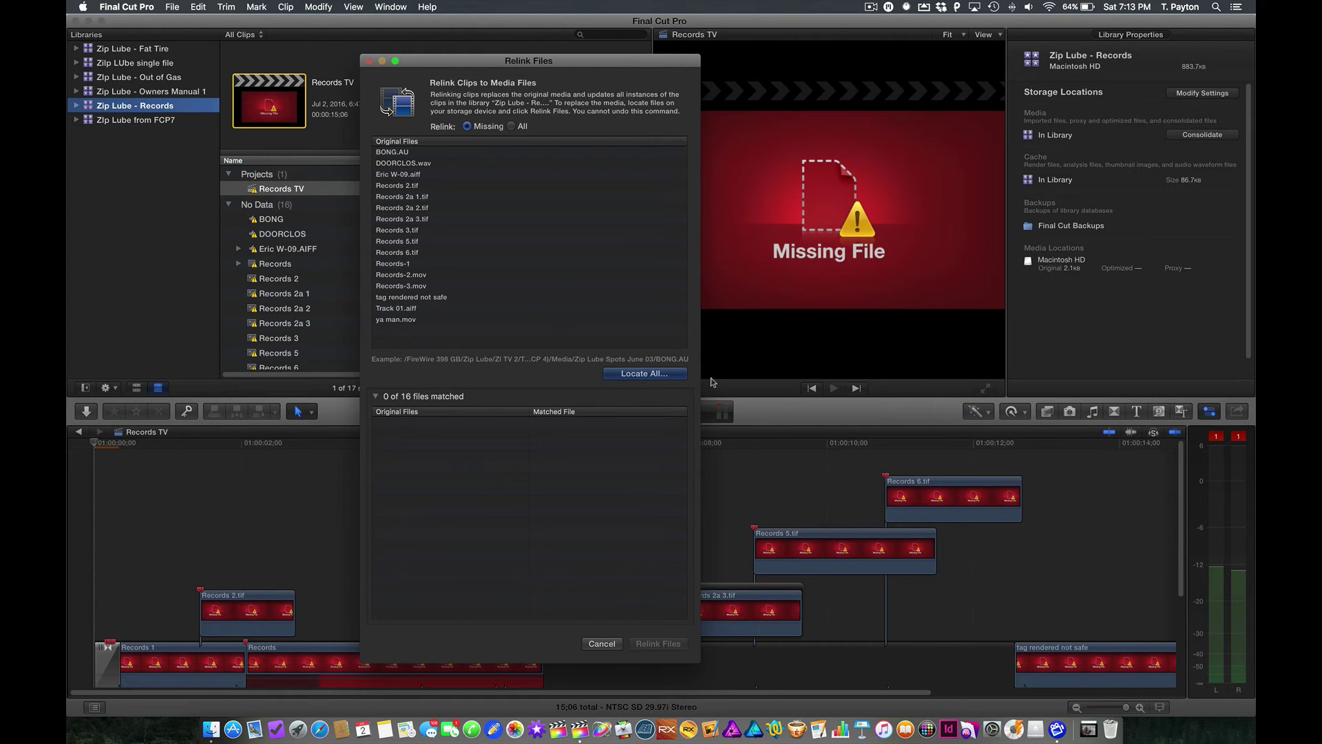
pyautogui.press('Return')
pyautogui.click(706, 349)
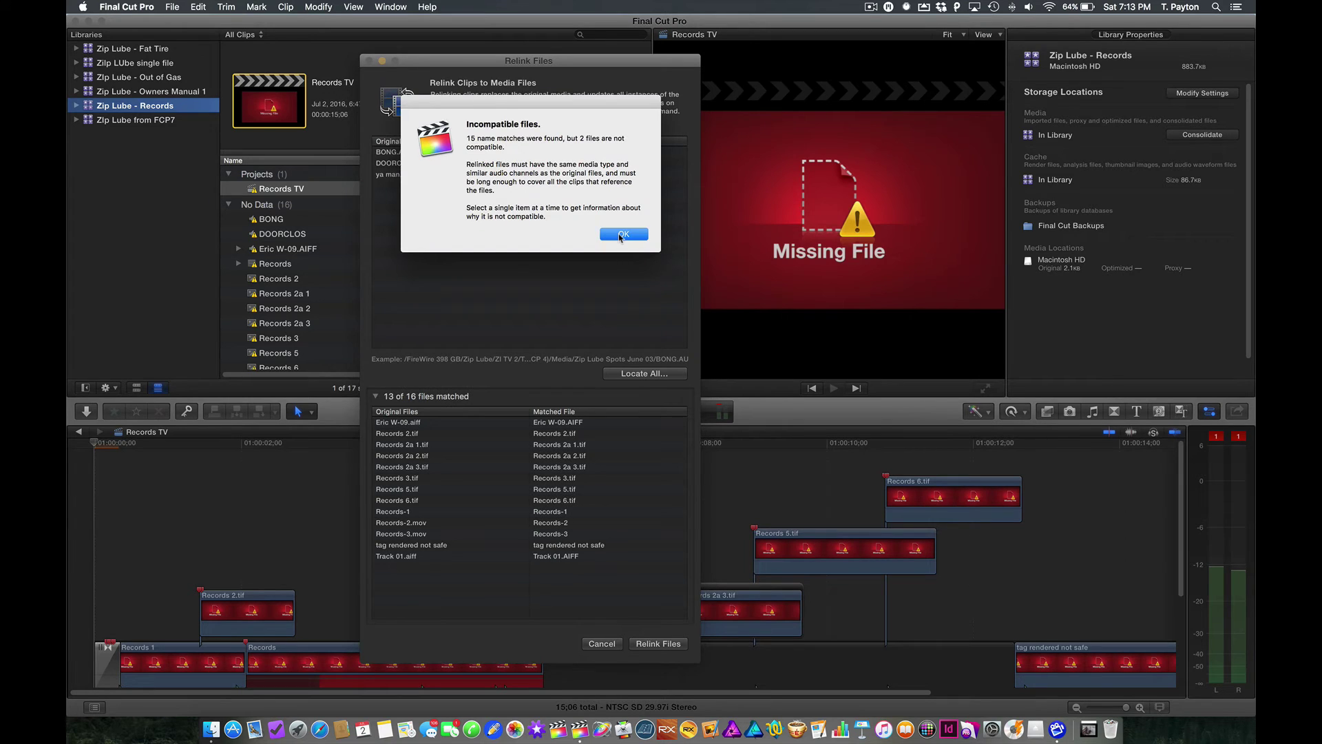
pyautogui.click(622, 235)
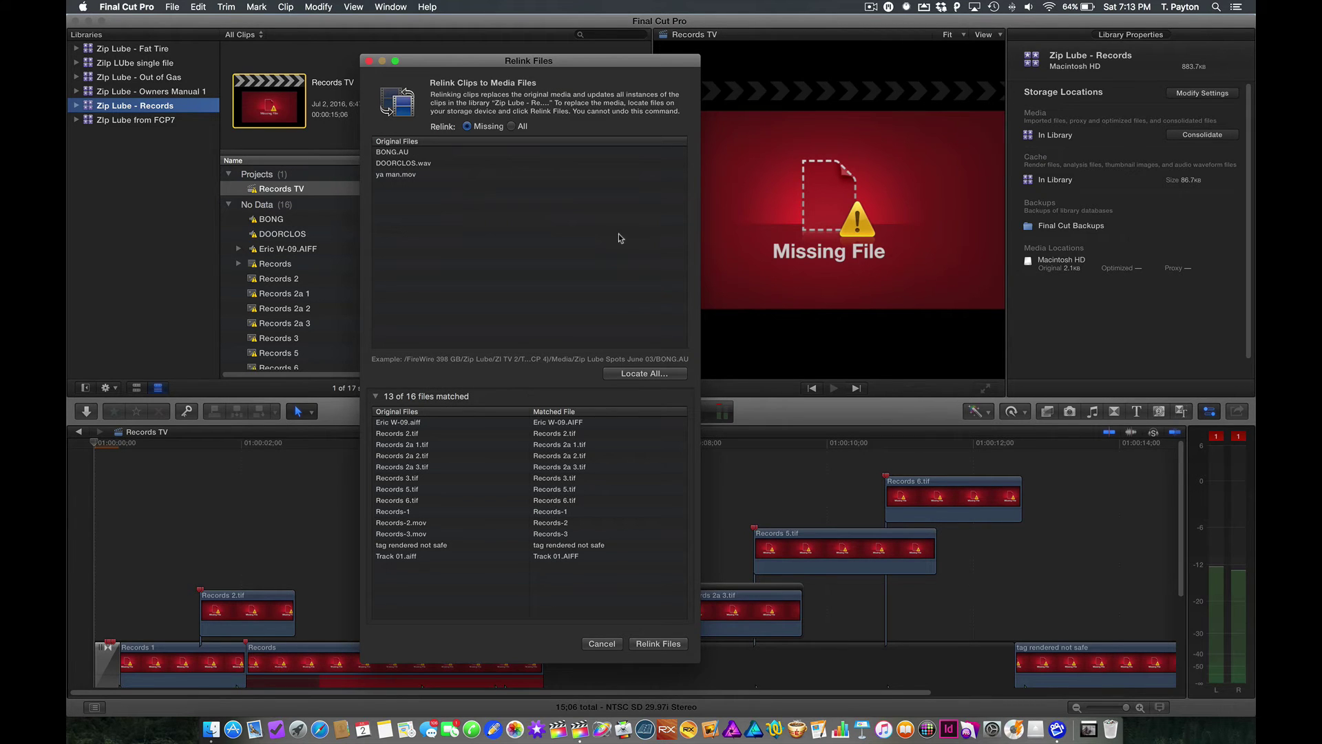
pyautogui.click(658, 643)
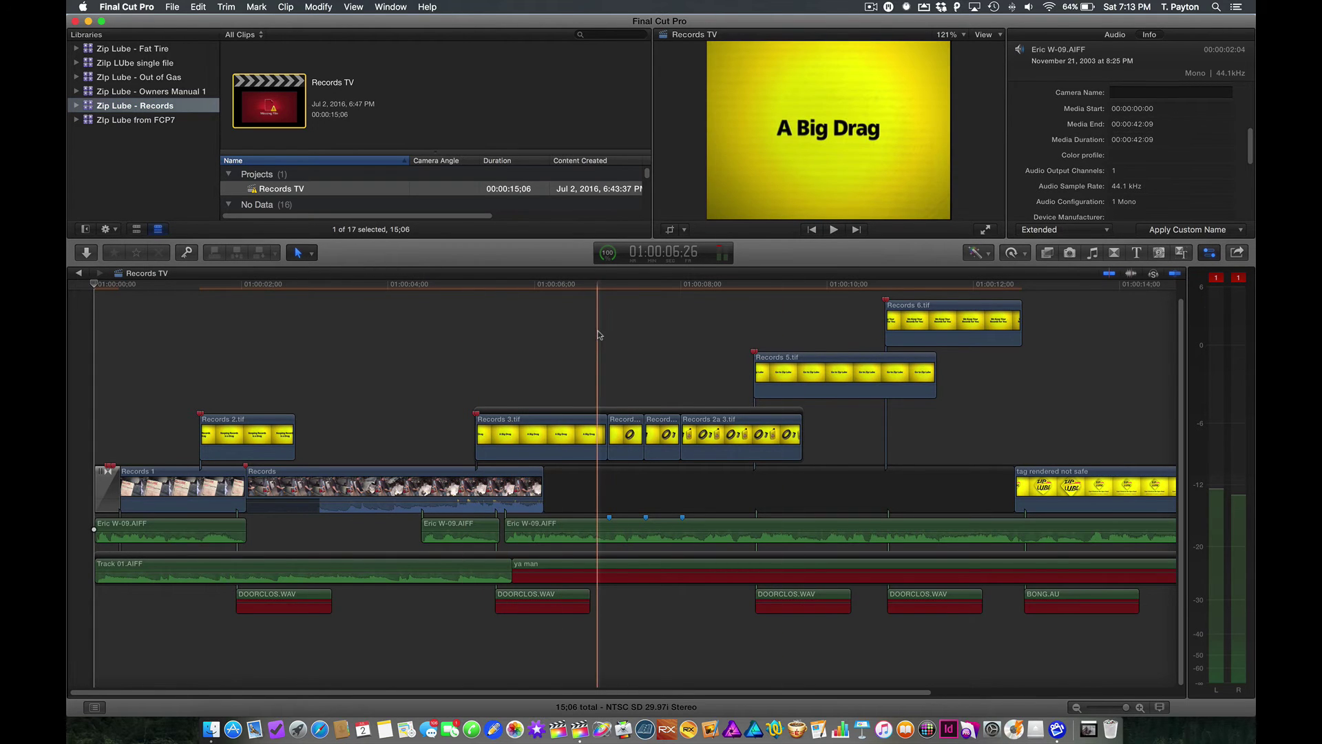
# - Zoom in around 01:00:03:07 and select the first DOORCLOS.WAV clip (00:00:01:18, stereo 44.1 kHz)
pyautogui.click(597, 336)
pyautogui.press('super+minus')
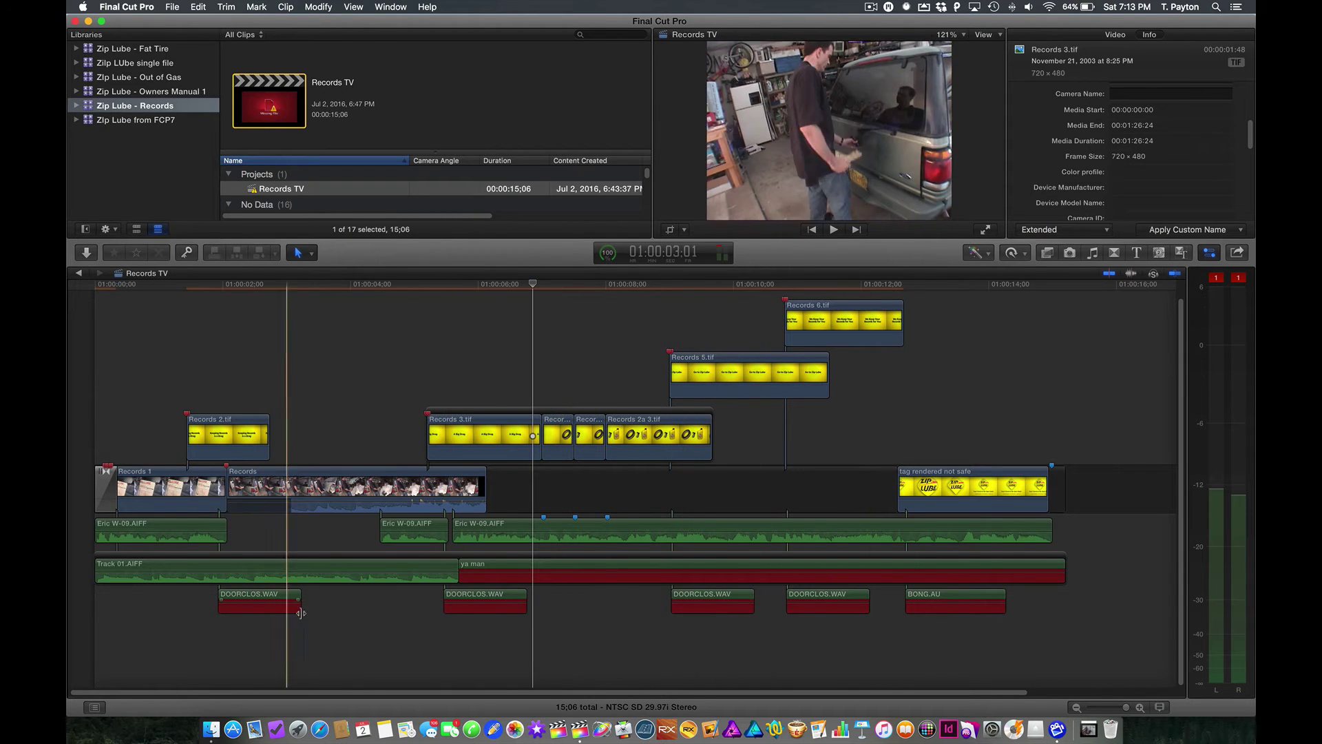
pyautogui.click(291, 295)
pyautogui.press('space')
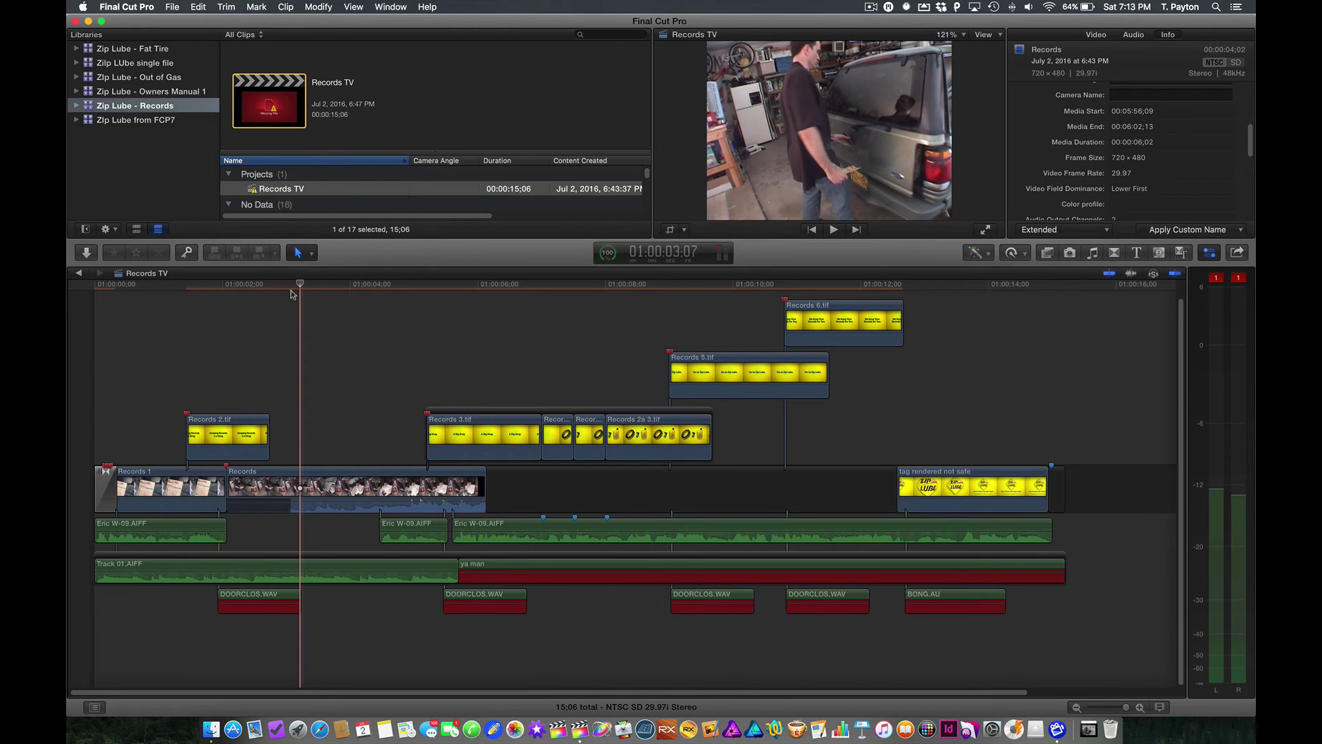
pyautogui.press('super+equal')
pyautogui.press('super+equal')
pyautogui.press('super+equal')
pyautogui.press('super+equal')
pyautogui.press('super+equal')
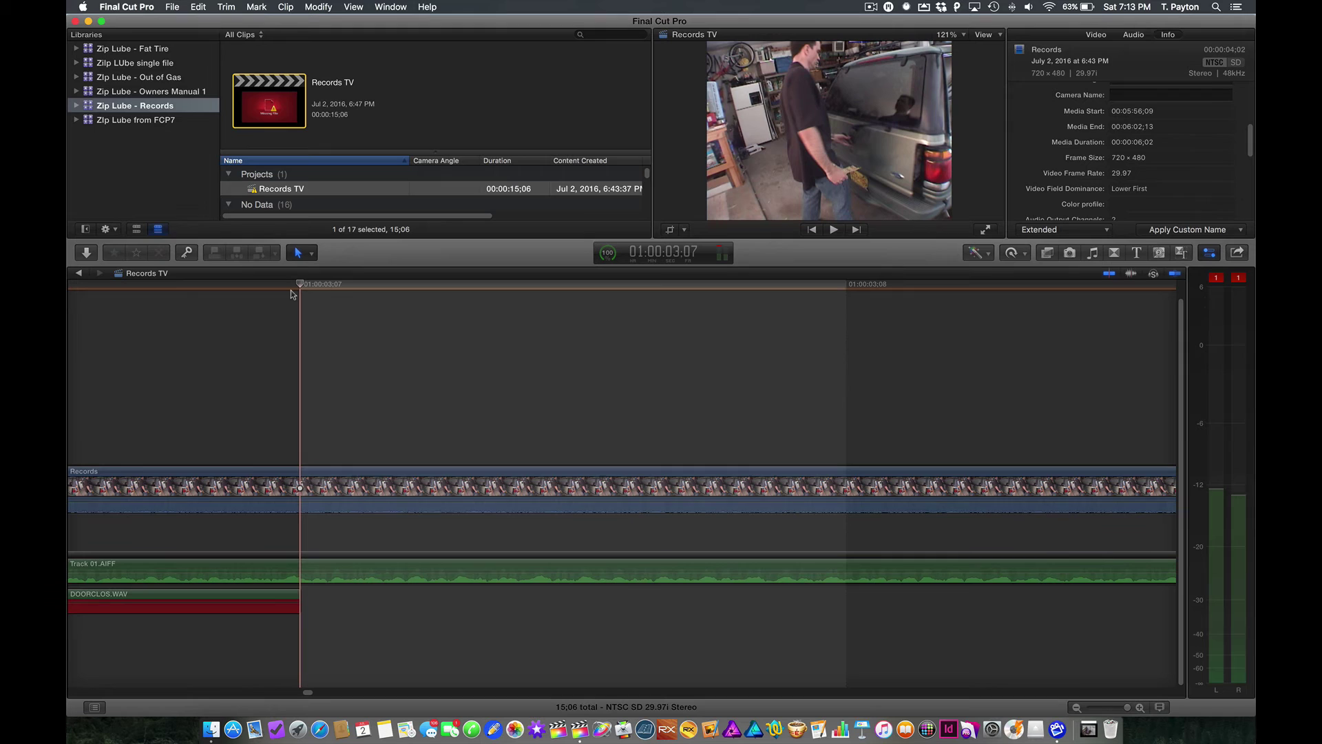
pyautogui.hscroll(-5, 290, 291)
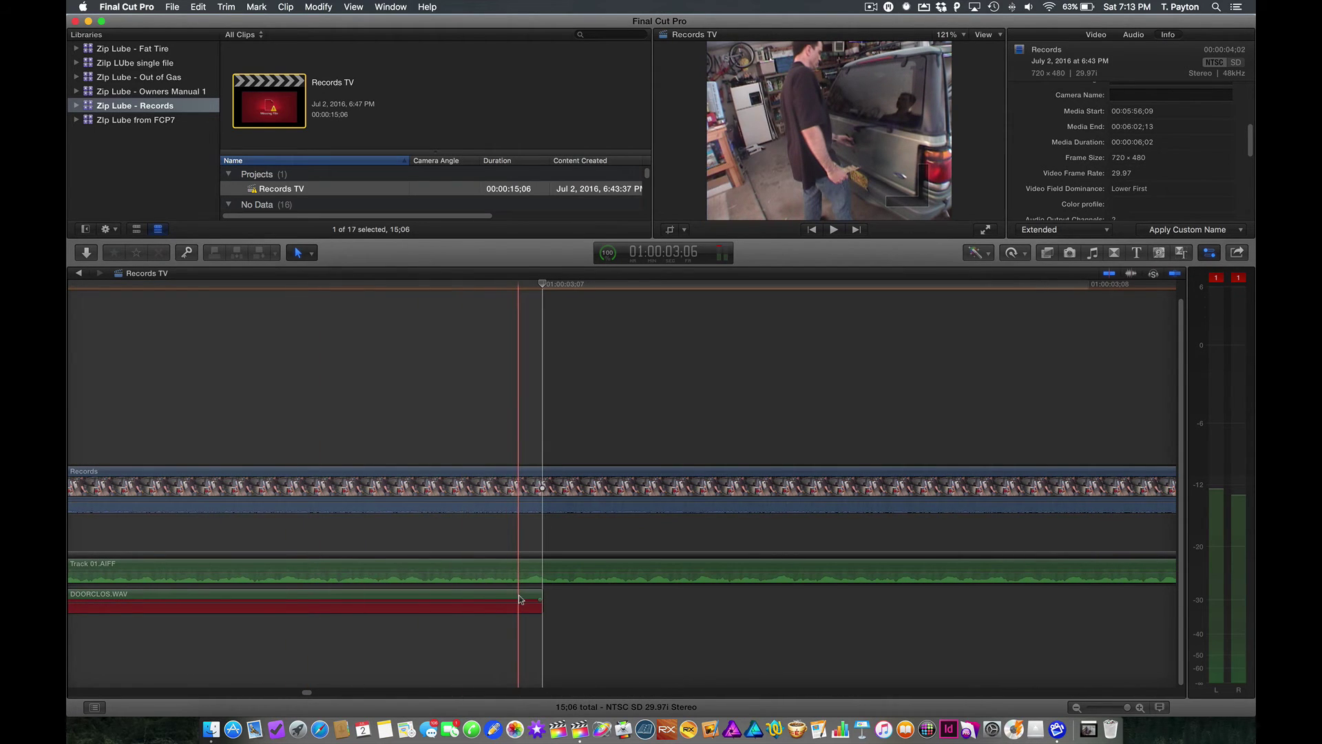
pyautogui.click(520, 599)
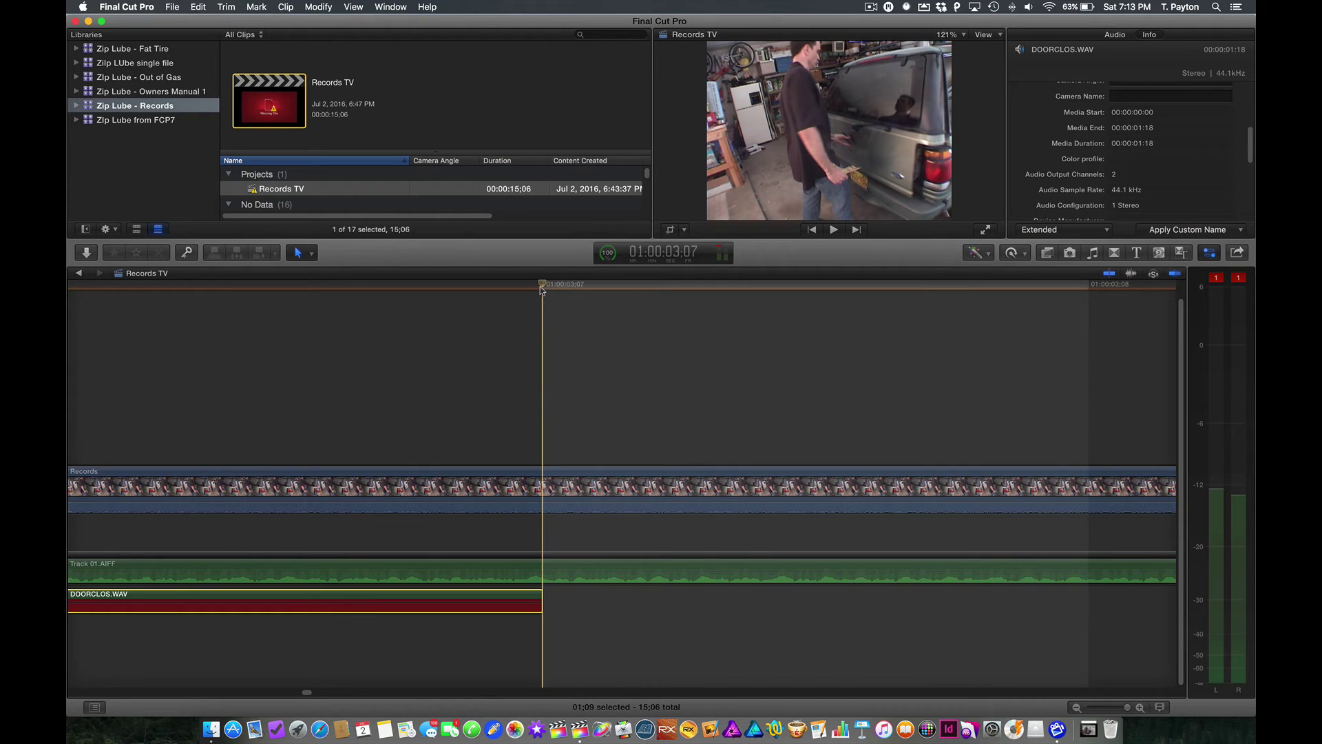
pyautogui.press('super+minus')
pyautogui.press('super+minus')
pyautogui.press('super+minus')
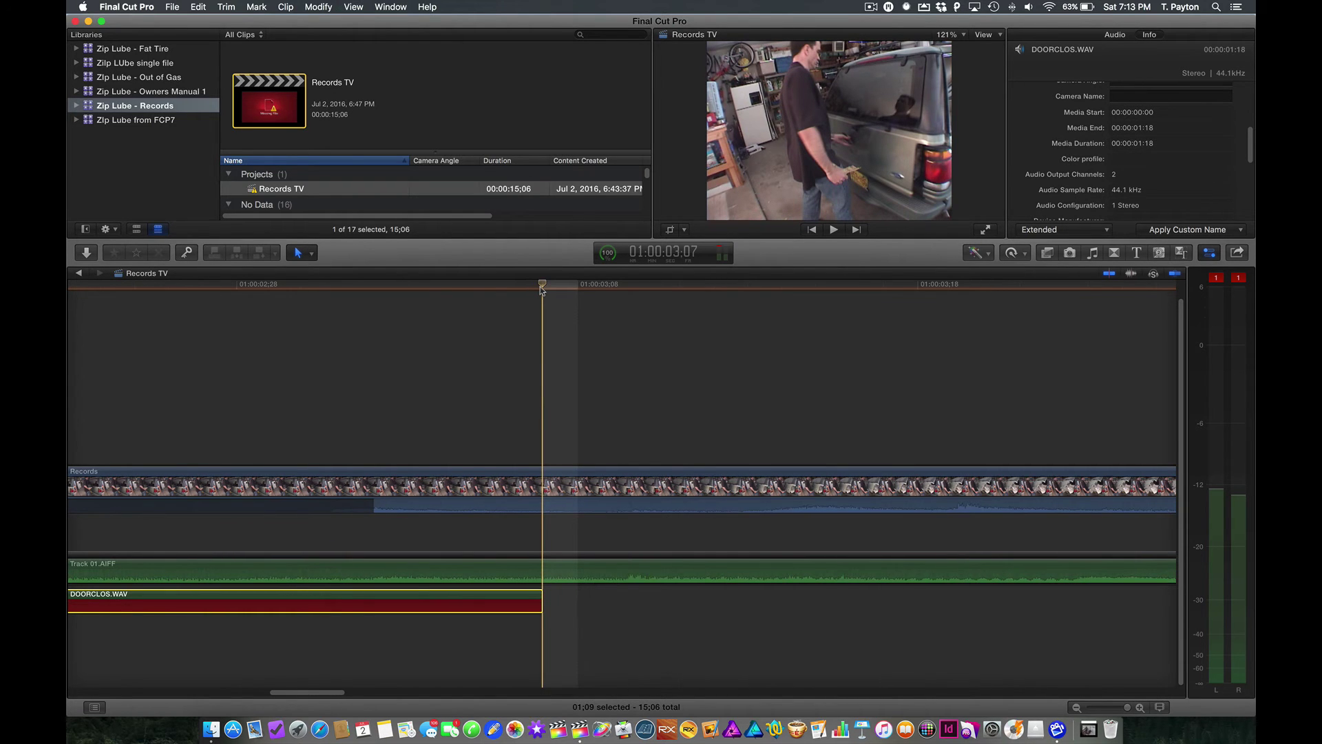
# - Drag DOORCLOS.WAV from the Zip Lube Spots June 03 folder in Finder into the timeline
pyautogui.click(212, 729)
pyautogui.moveTo(861, 282); pyautogui.dragTo(876, 141)
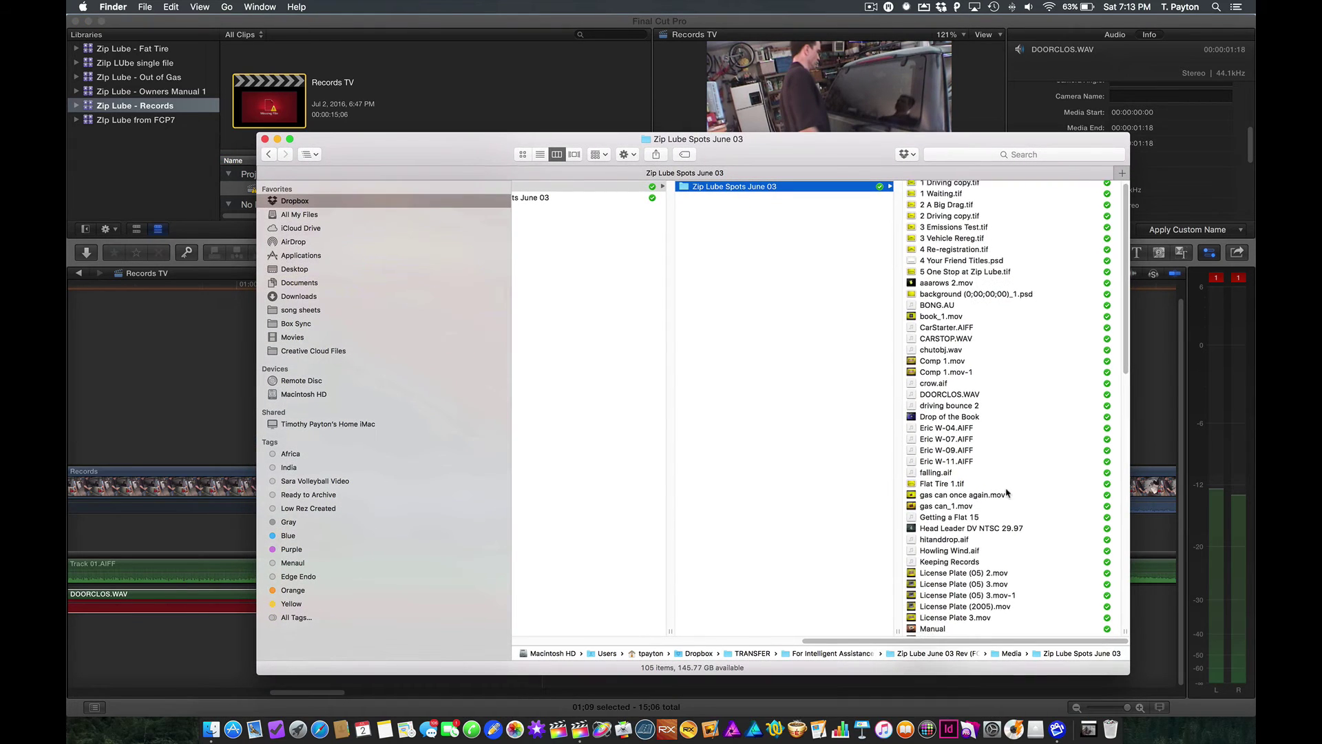
pyautogui.scroll(-5, 1010, 491)
pyautogui.scroll(4, 1010, 491)
pyautogui.click(947, 365)
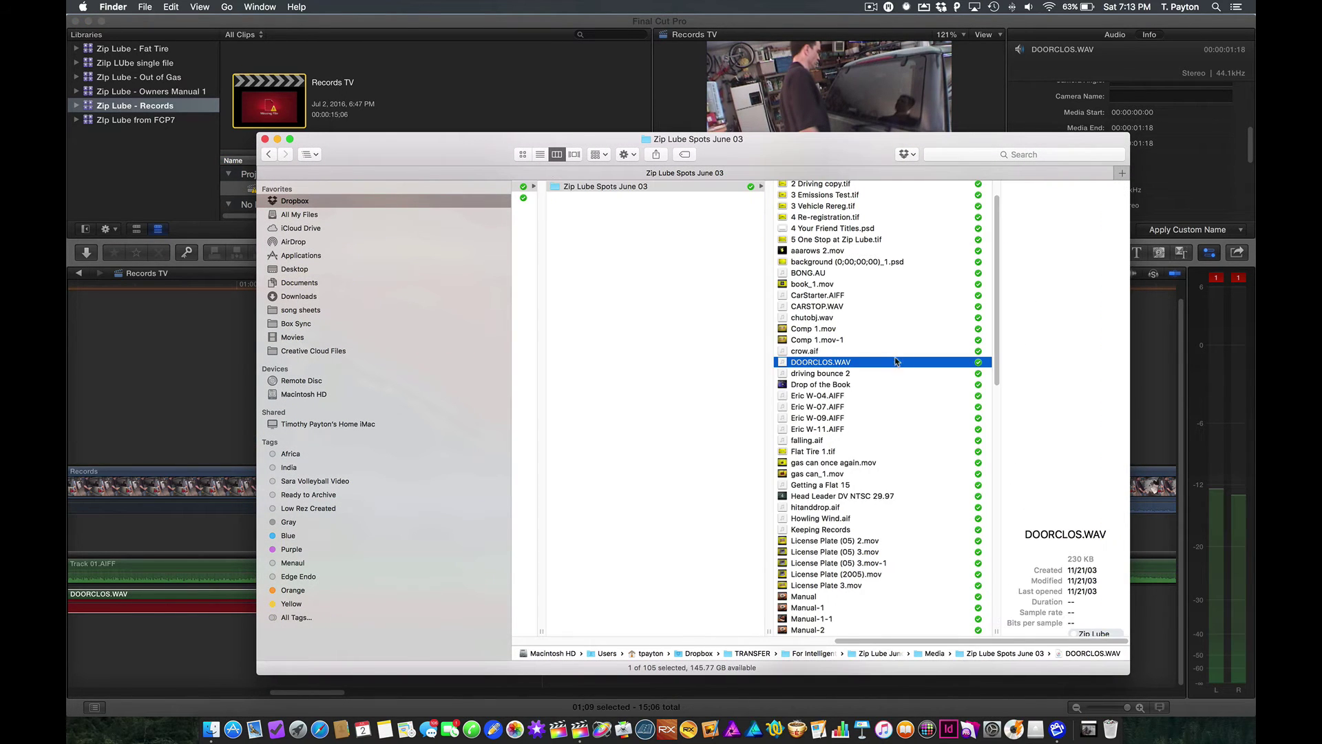
pyautogui.moveTo(948, 365); pyautogui.dragTo(162, 653)
# - Fit the project and align the new DOORCLOS clip beneath the first missing DOORCLOS.WAV
pyautogui.press('super+Tab')
pyautogui.press('super+Tab')
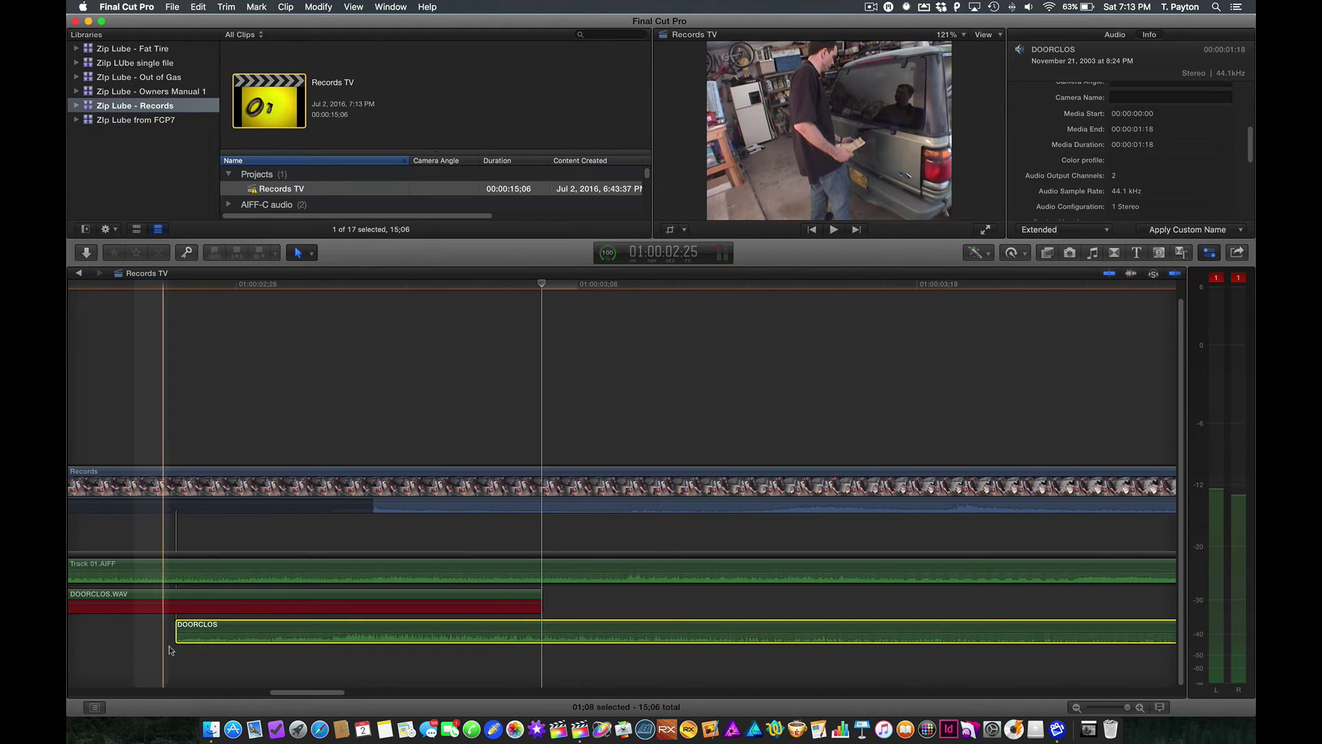
pyautogui.hotkey('shift', 'z')
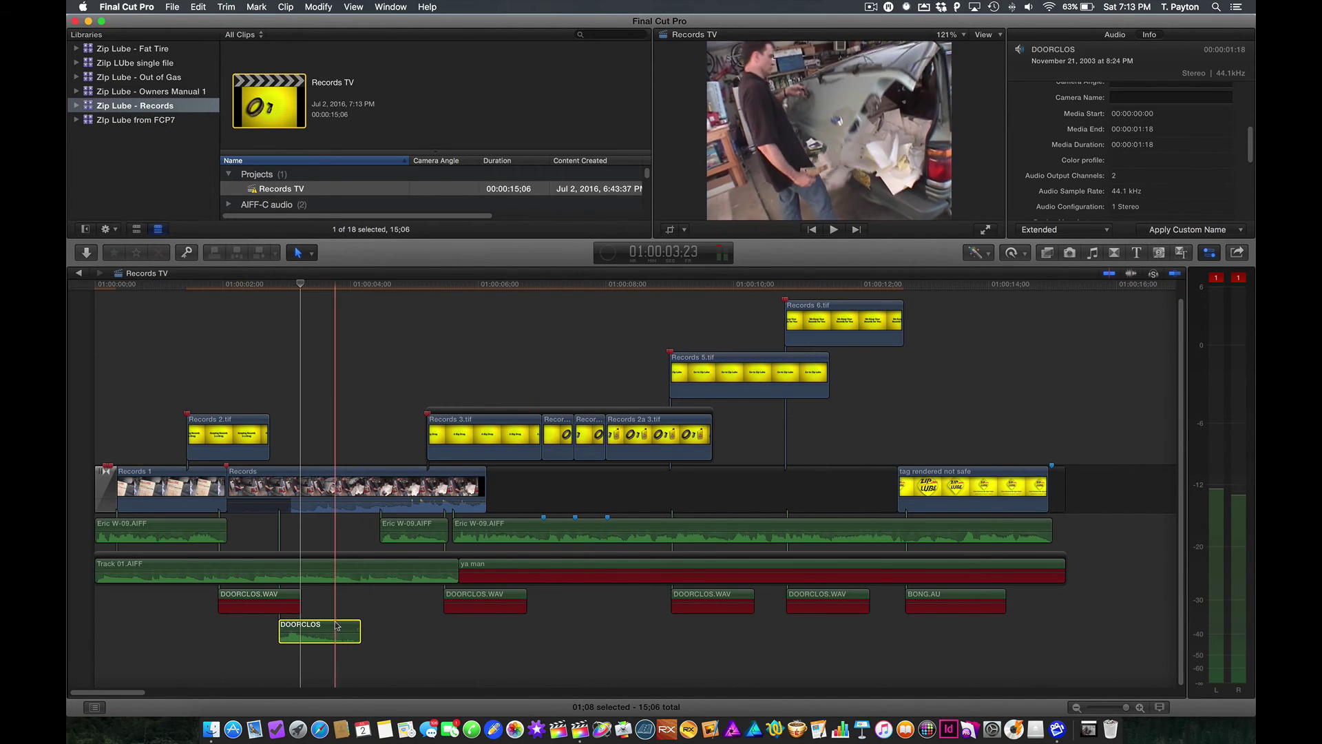
pyautogui.moveTo(329, 626); pyautogui.dragTo(259, 582)
pyautogui.press('z')
pyautogui.moveTo(678, 576); pyautogui.dragTo(772, 654)
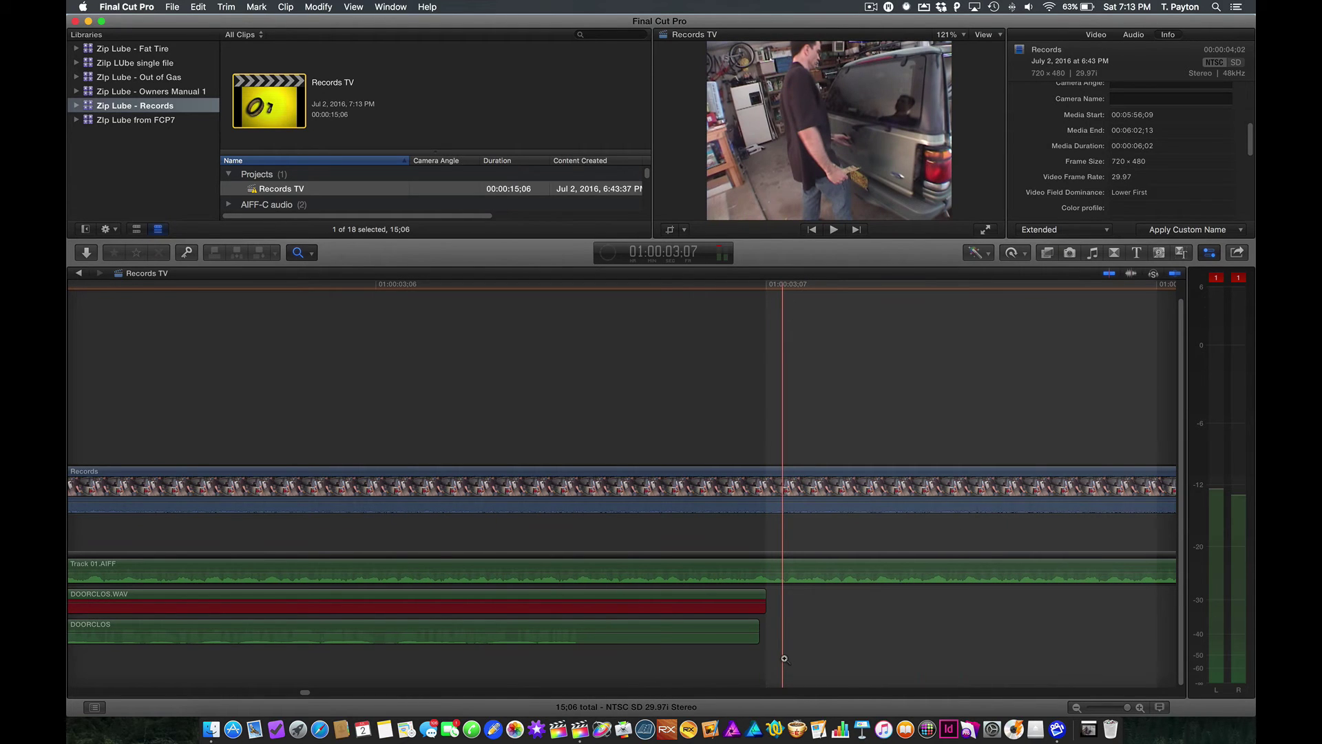
pyautogui.press('a')
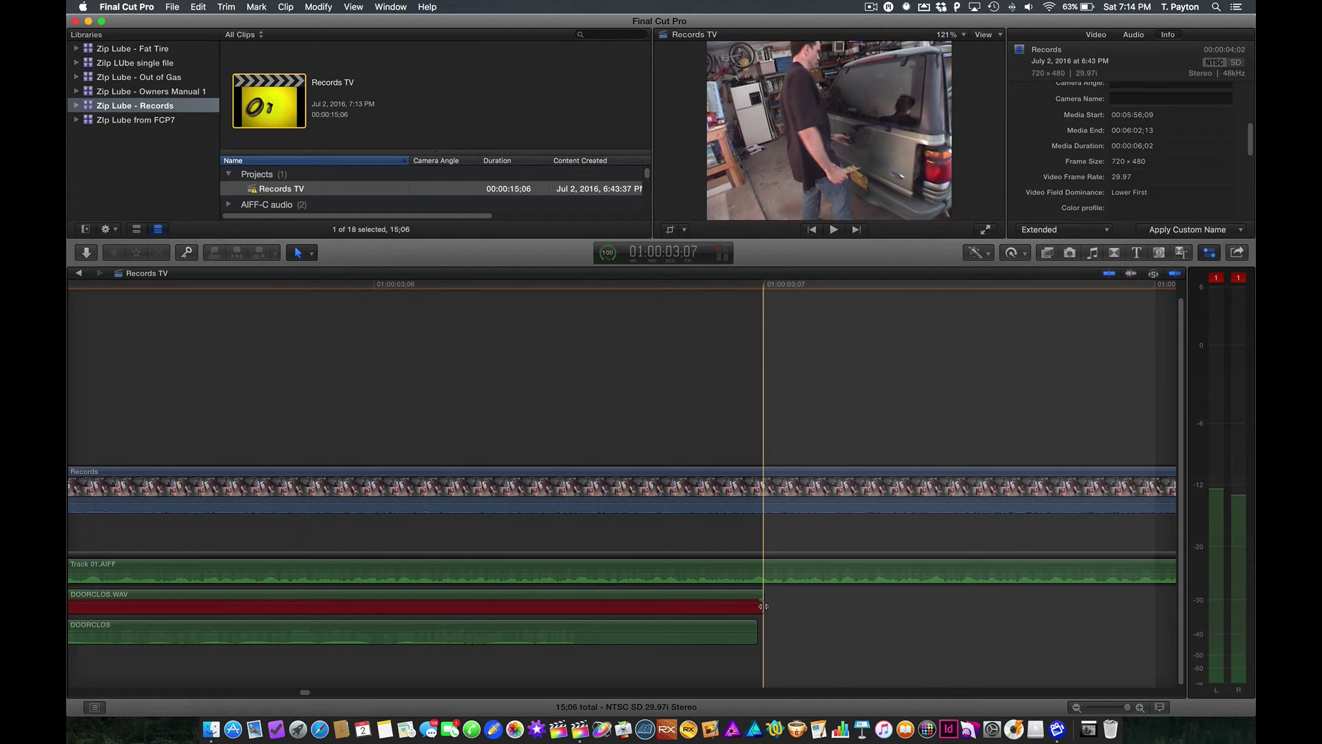
pyautogui.click(764, 607)
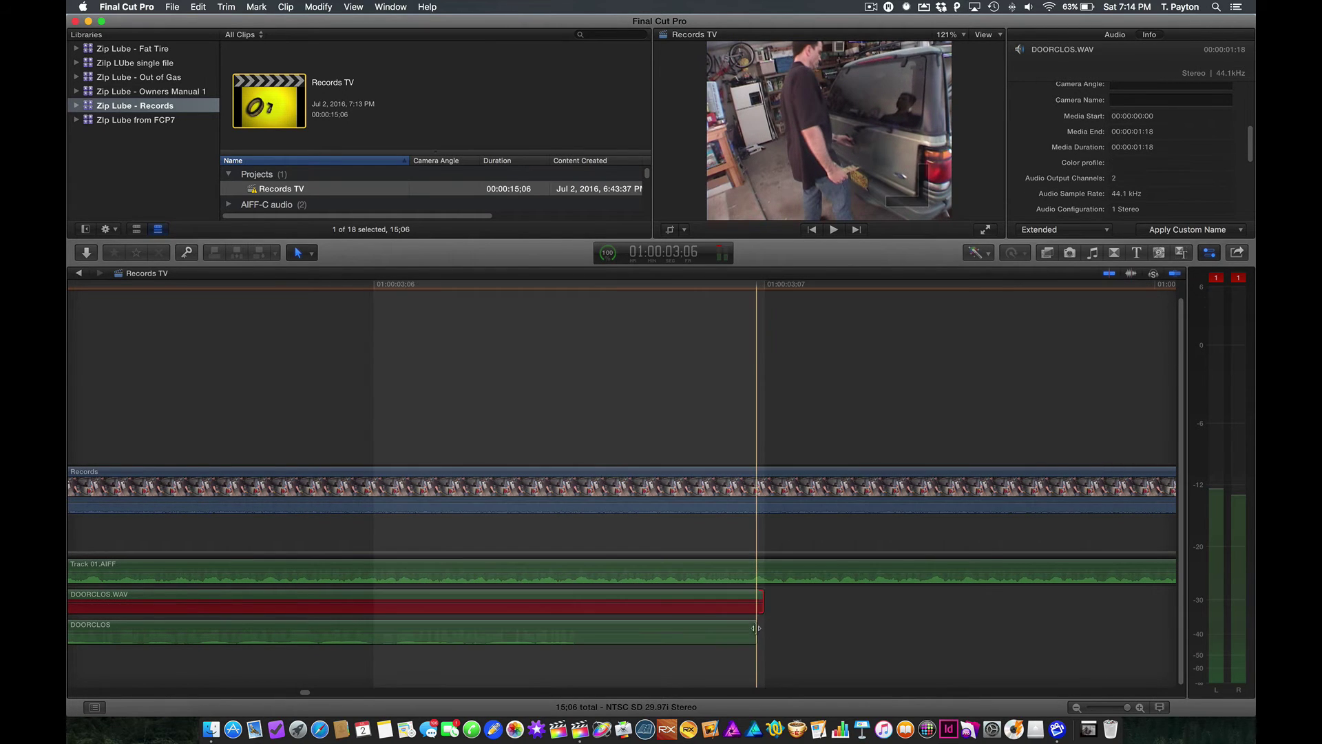
pyautogui.click(756, 635)
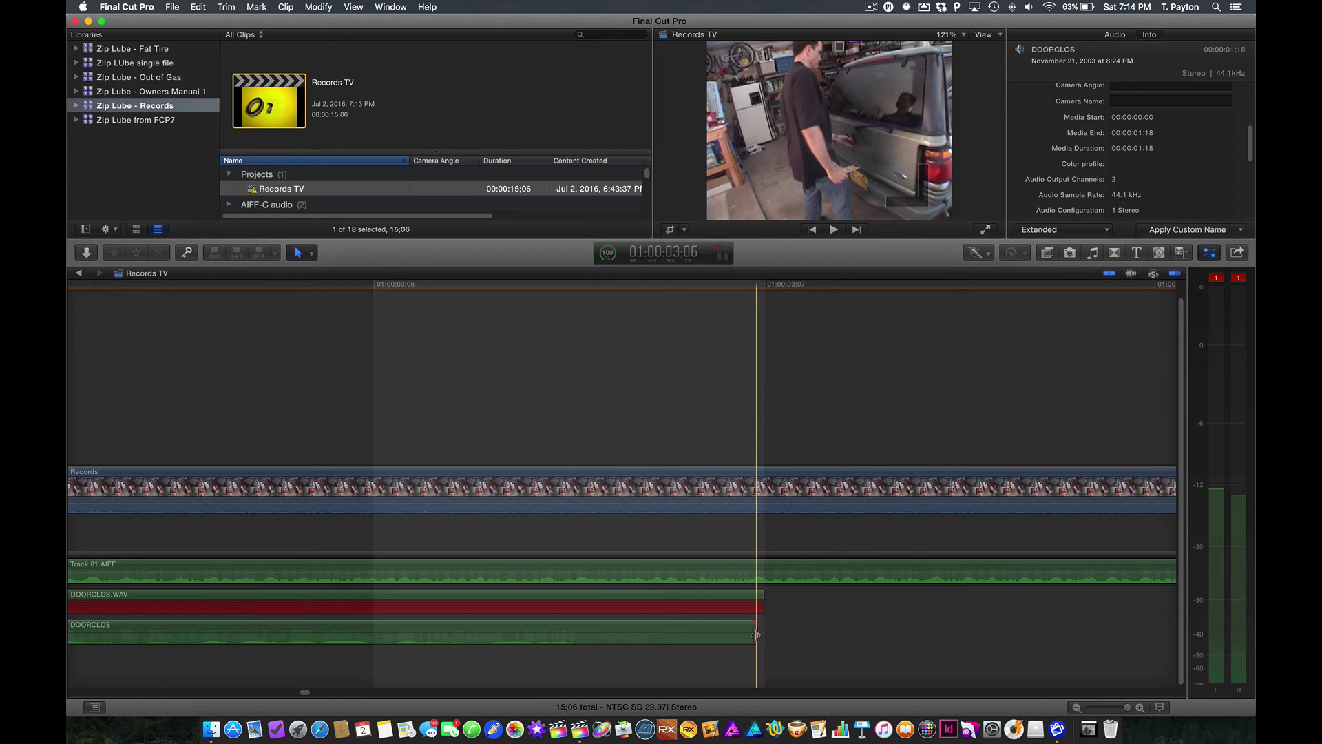
# - Trim and re-extend DOORCLOS's end to match DOORCLOS.WAV, comparing their durations
pyautogui.moveTo(755, 637); pyautogui.dragTo(722, 631)
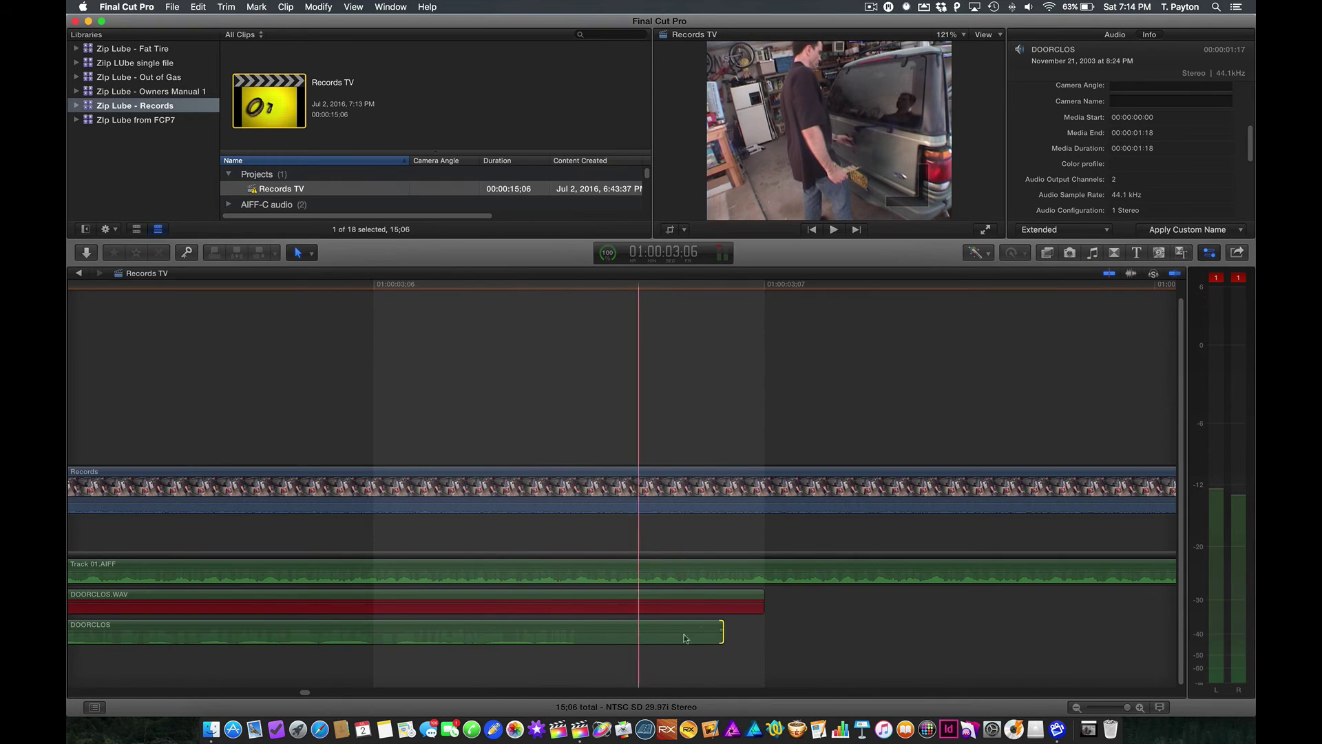
pyautogui.moveTo(721, 634); pyautogui.dragTo(694, 632)
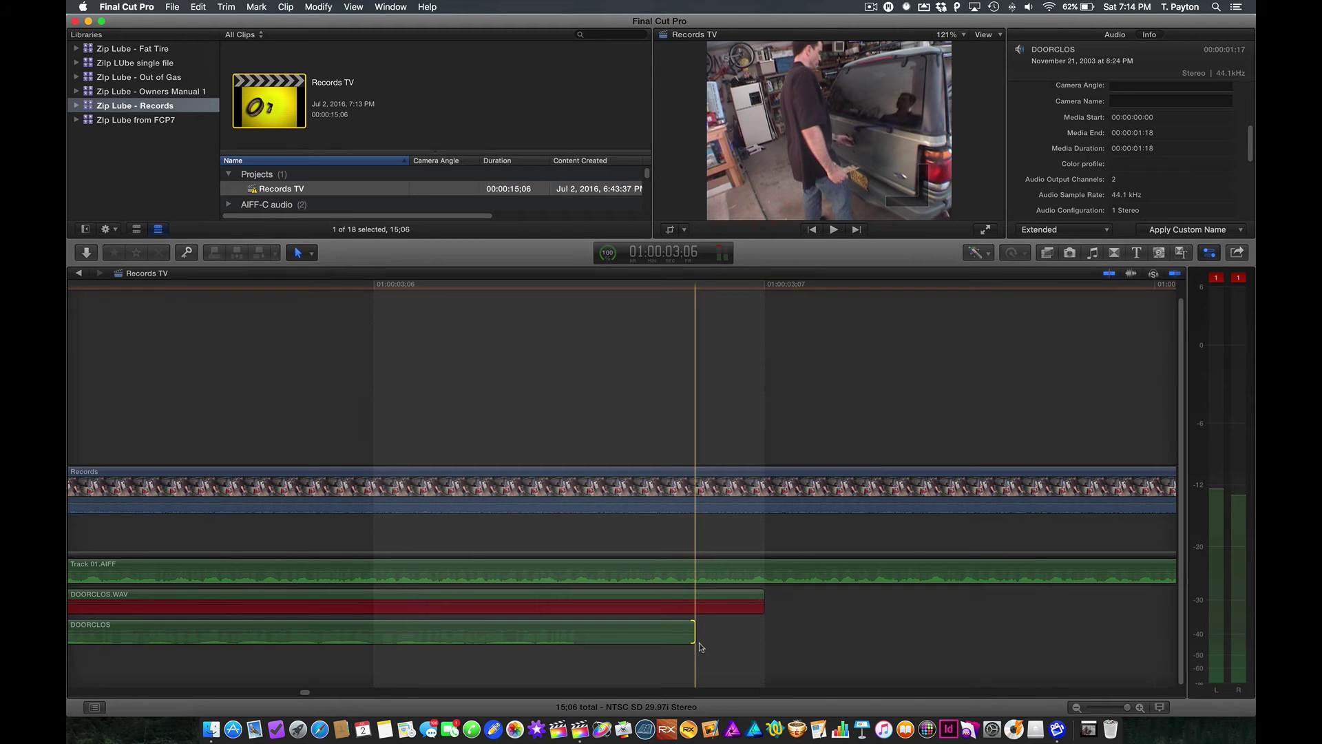
pyautogui.moveTo(694, 637); pyautogui.dragTo(759, 638)
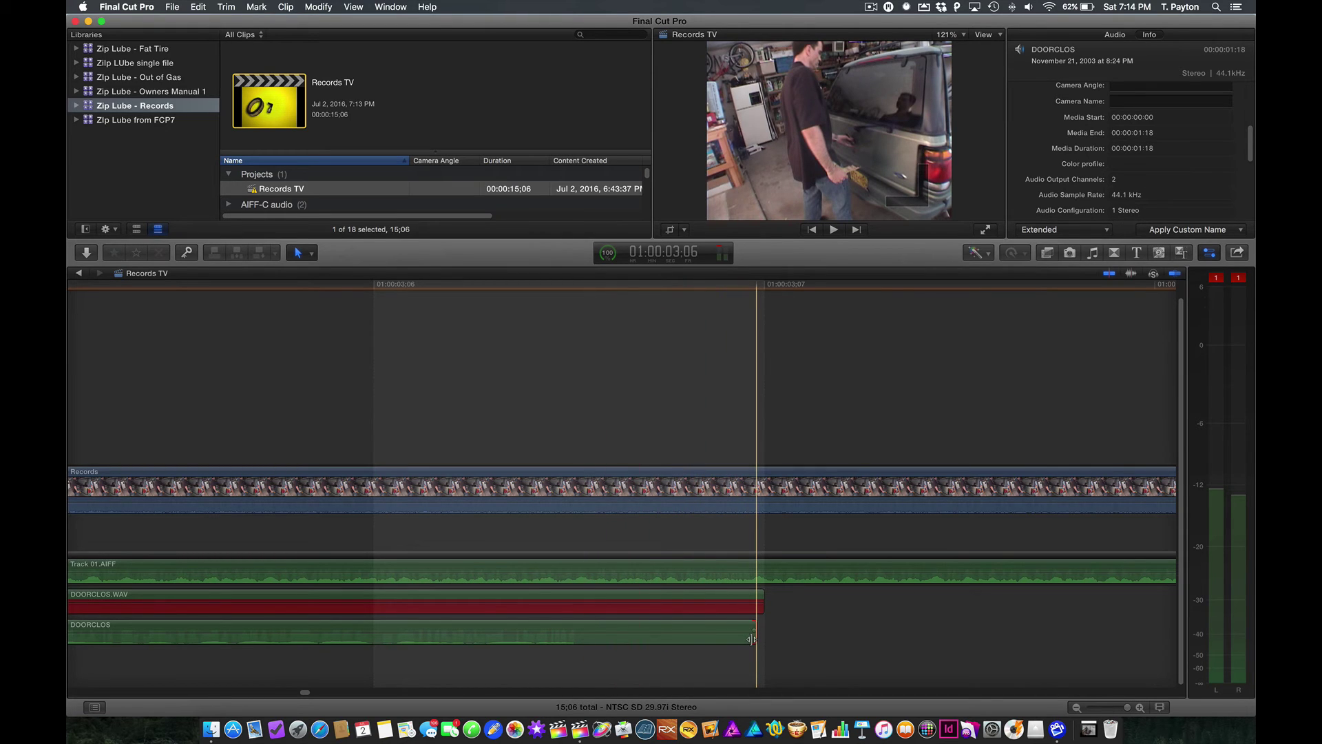
pyautogui.click(757, 599)
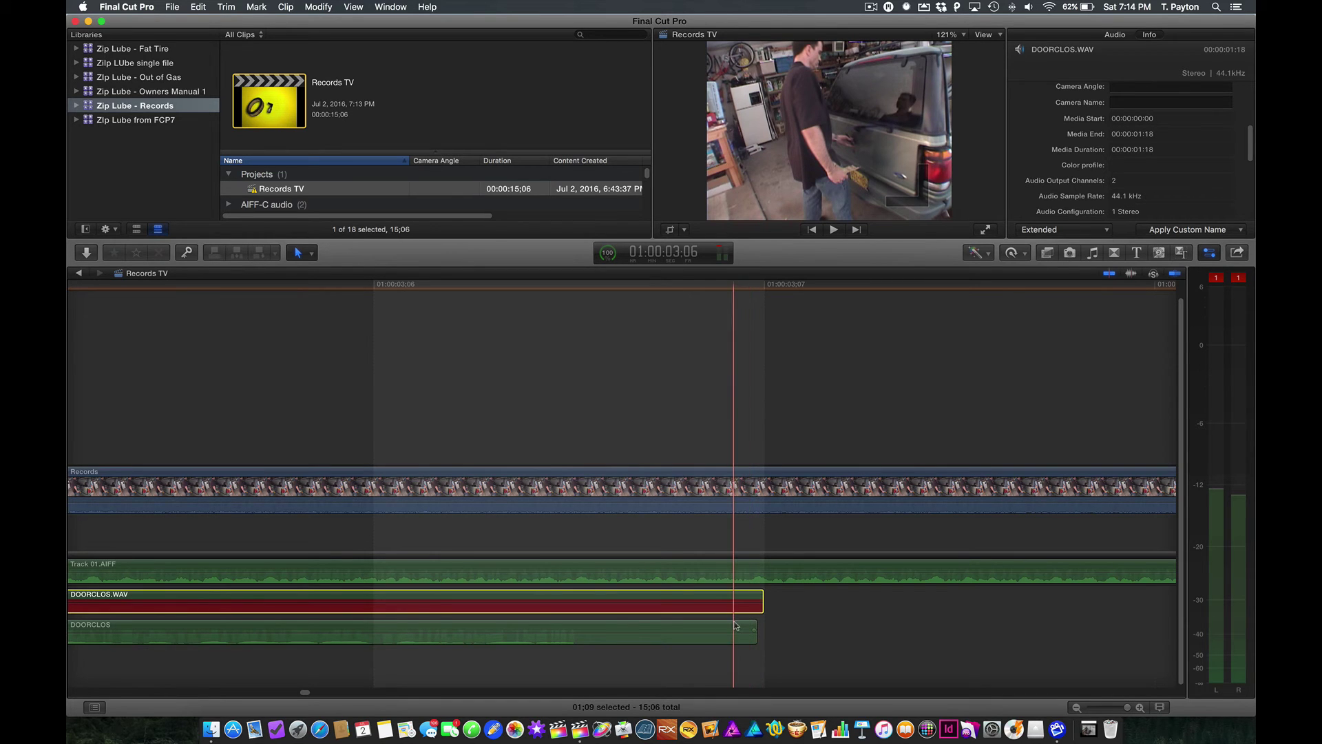
pyautogui.click(740, 630)
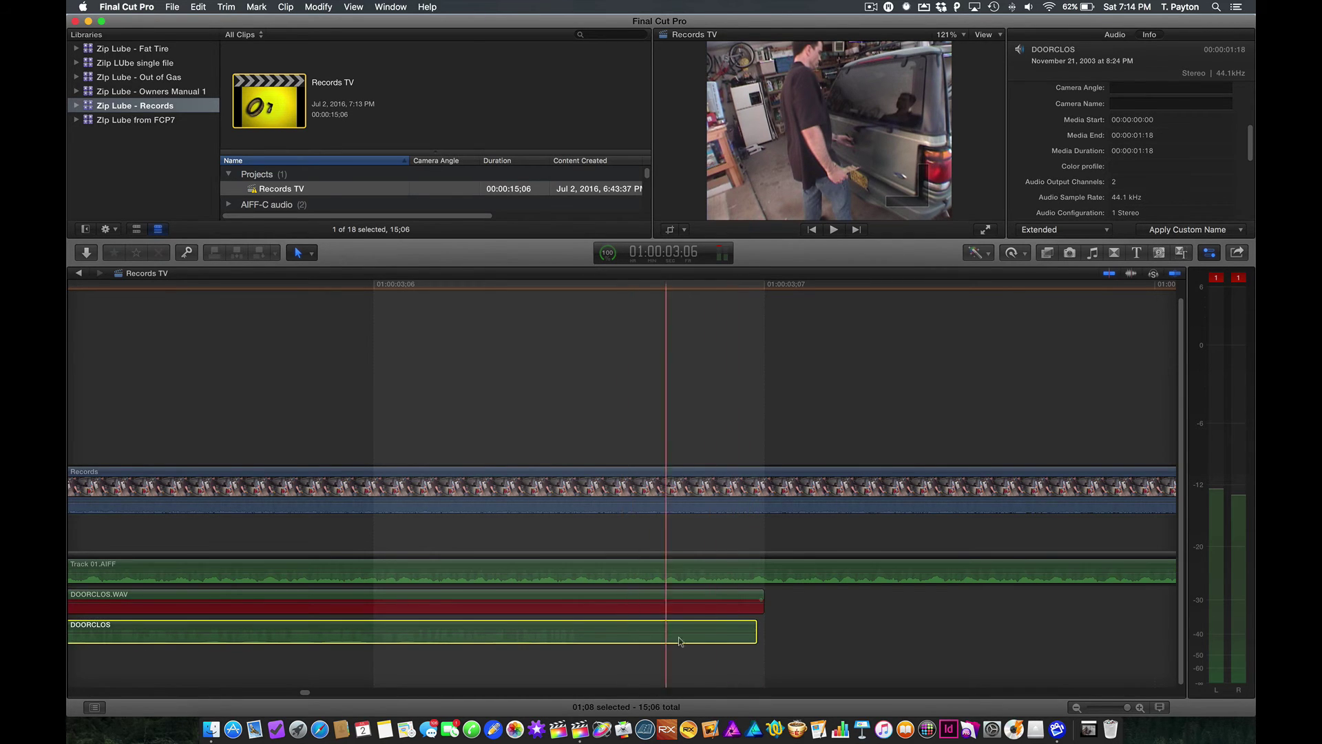
# - Delete the DOORCLOS clip and its media, confirming the move to Trash, then fit the project
pyautogui.hotkey('shift', 'f')
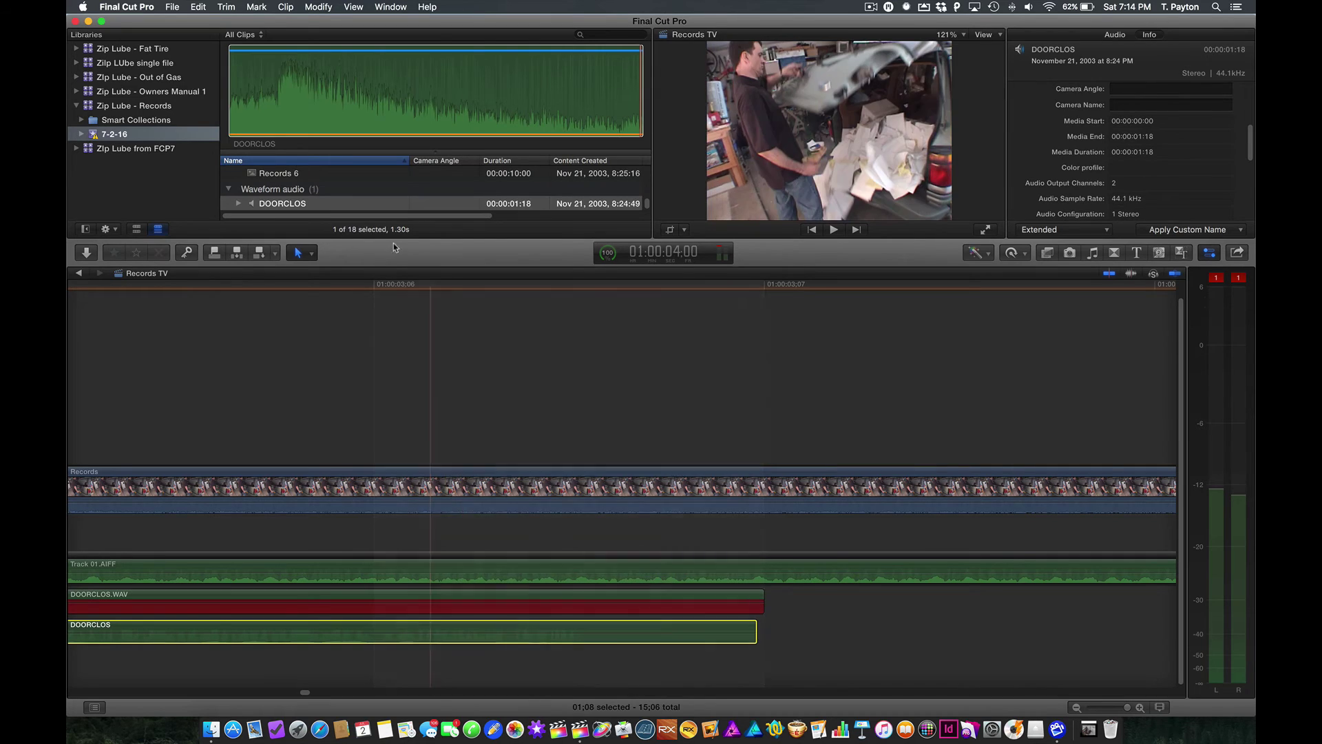
pyautogui.click(308, 208)
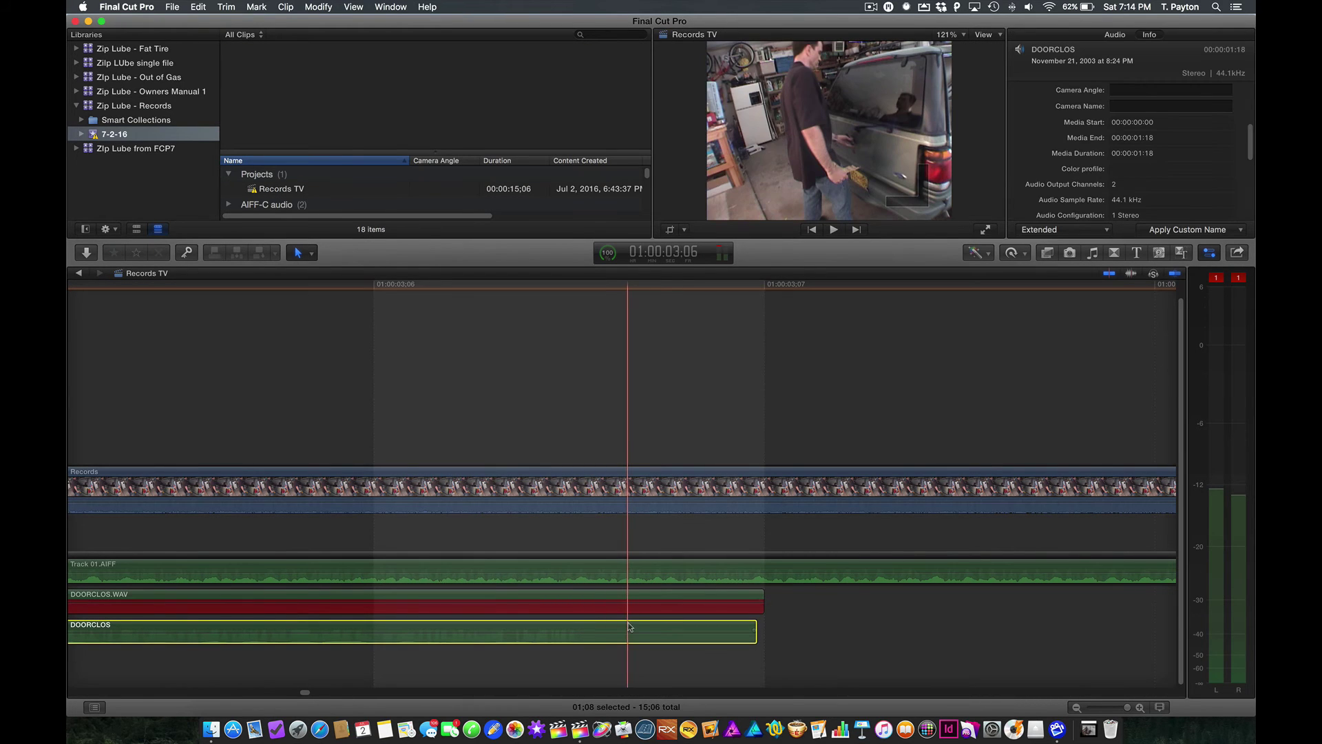
pyautogui.hotkey('shift', 'f')
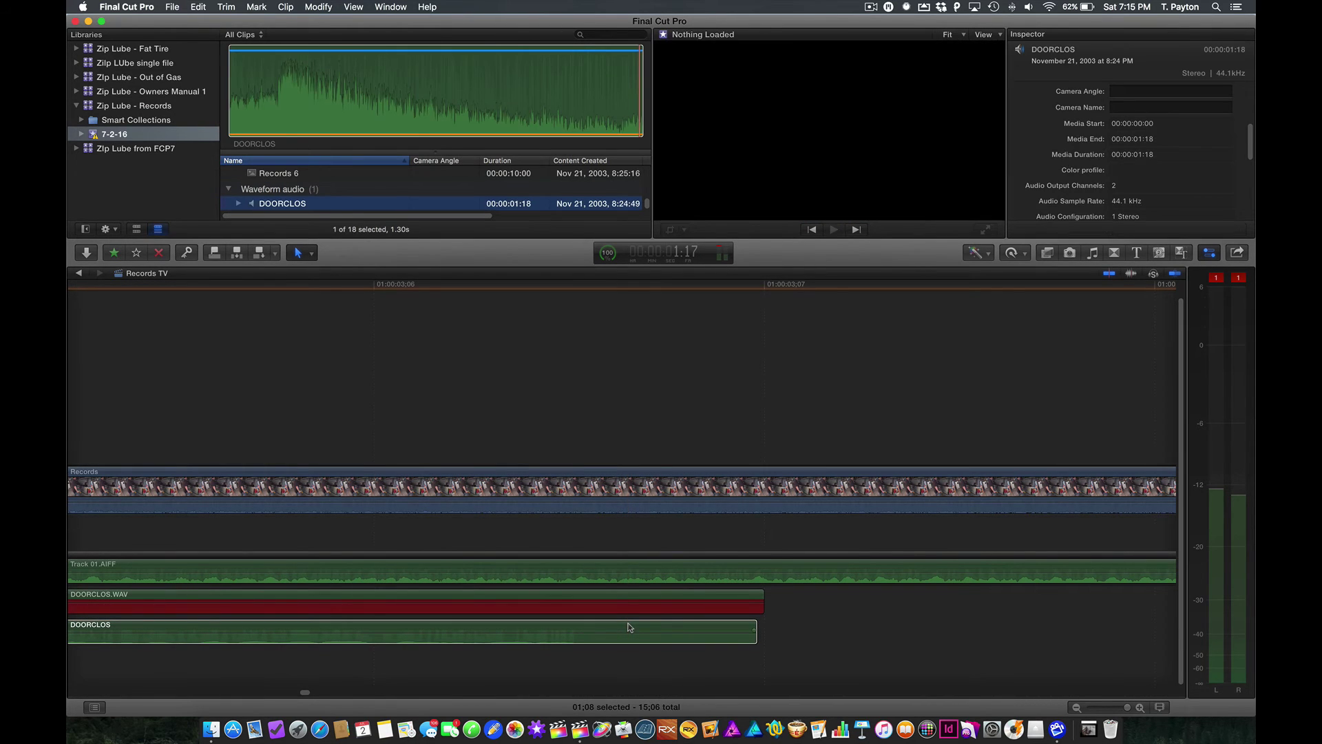
pyautogui.click(628, 627)
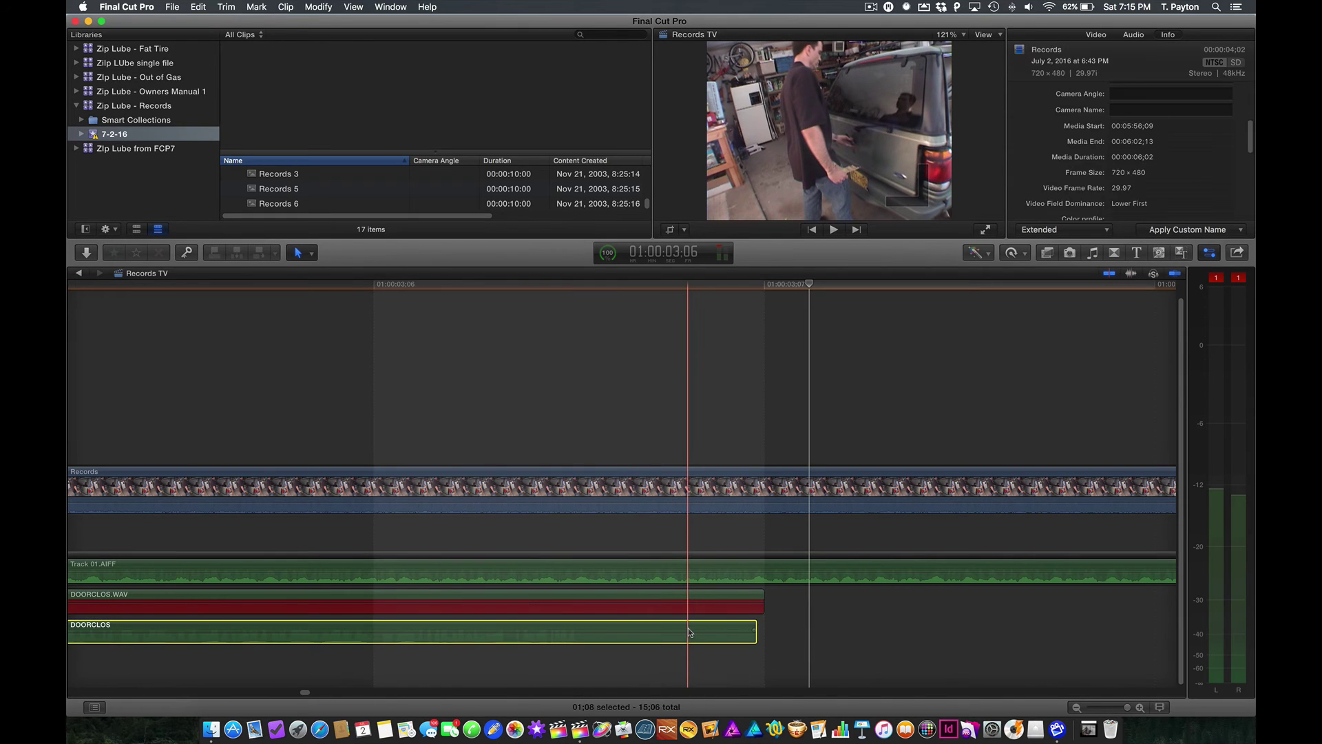
pyautogui.press('super+BackSpace')
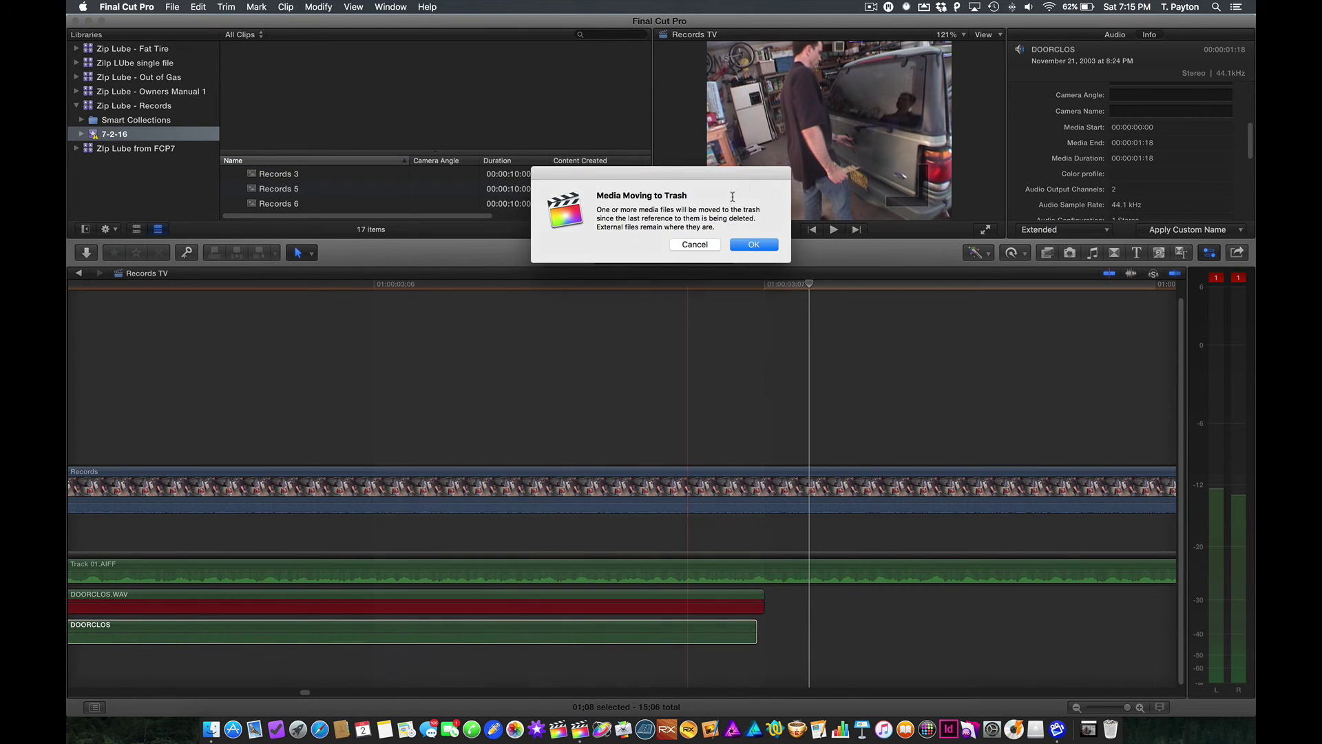
pyautogui.click(754, 245)
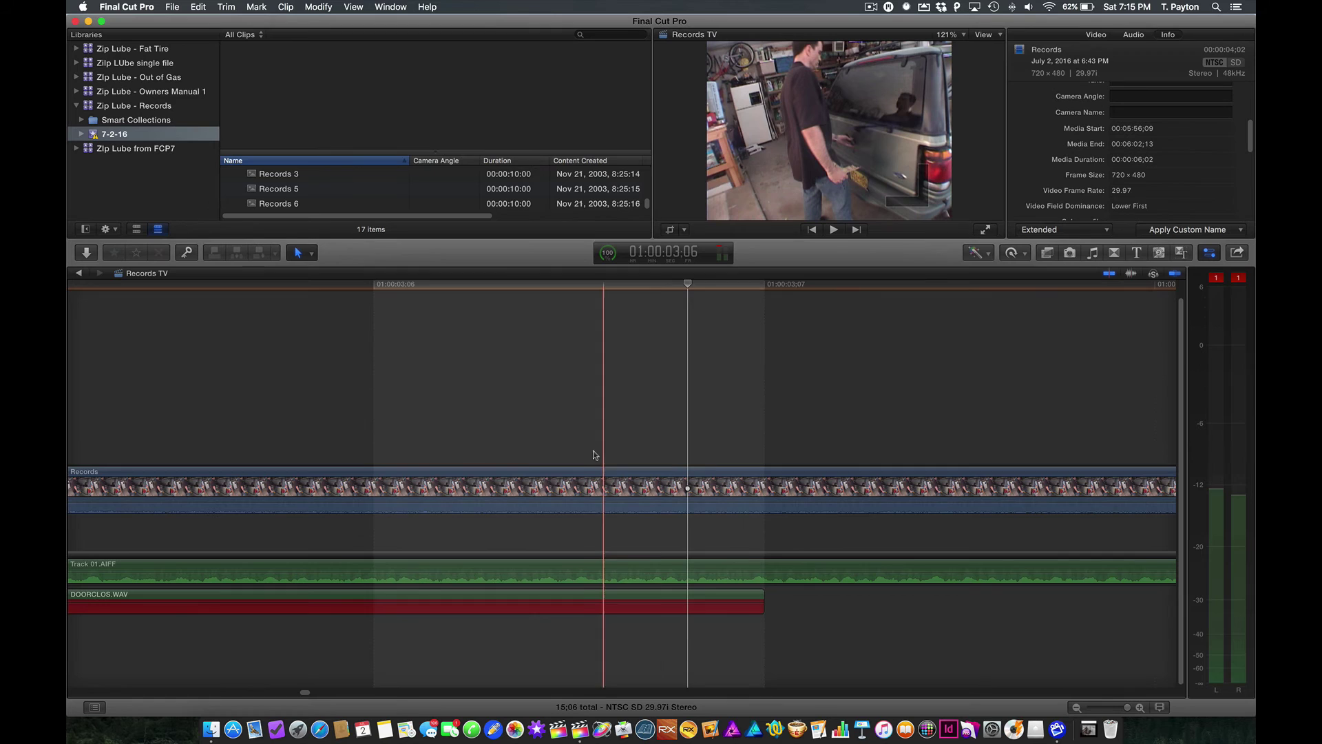
pyautogui.moveTo(463, 258)
pyautogui.mouseDown()
pyautogui.moveTo(473, 386)
pyautogui.moveTo(473, 279)
pyautogui.mouseUp()
pyautogui.hotkey('shift', 'z')
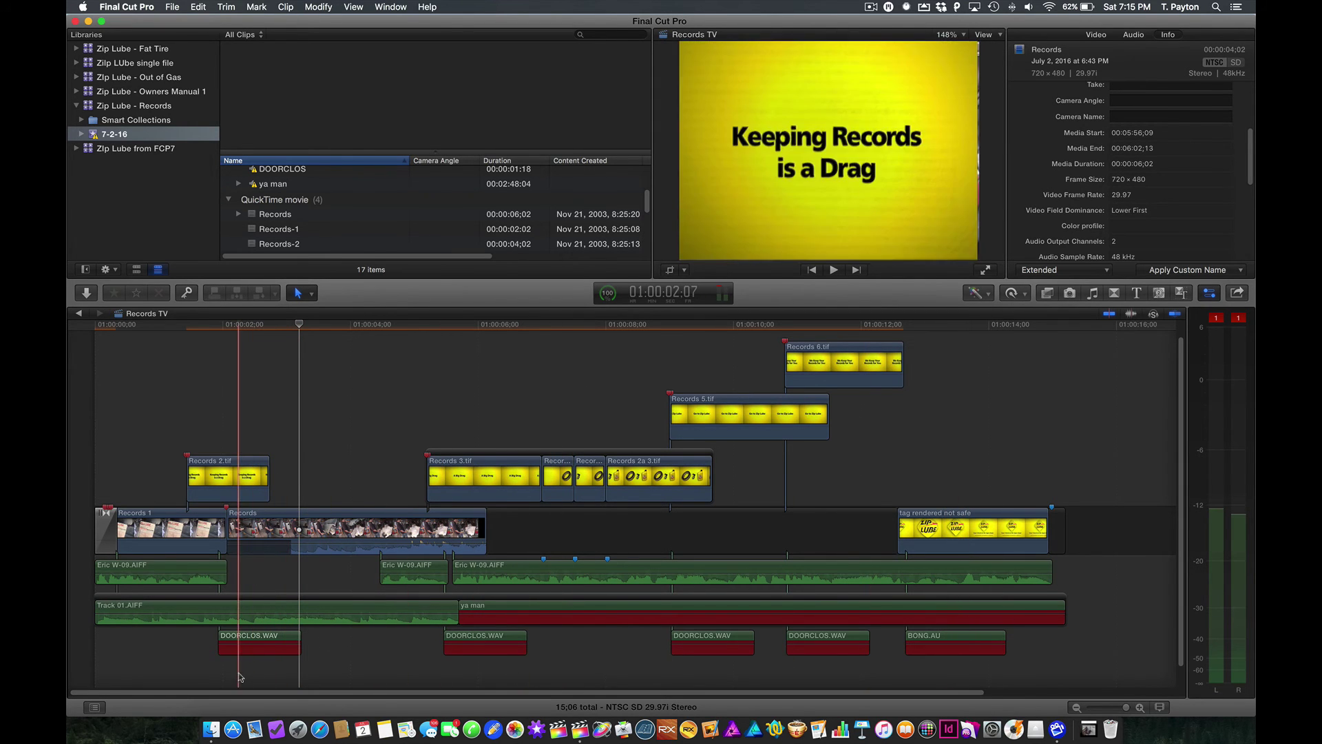
# - Search the Timeline Index for 'missing' and select all listed missing audio clips
pyautogui.click(95, 707)
pyautogui.click(133, 329)
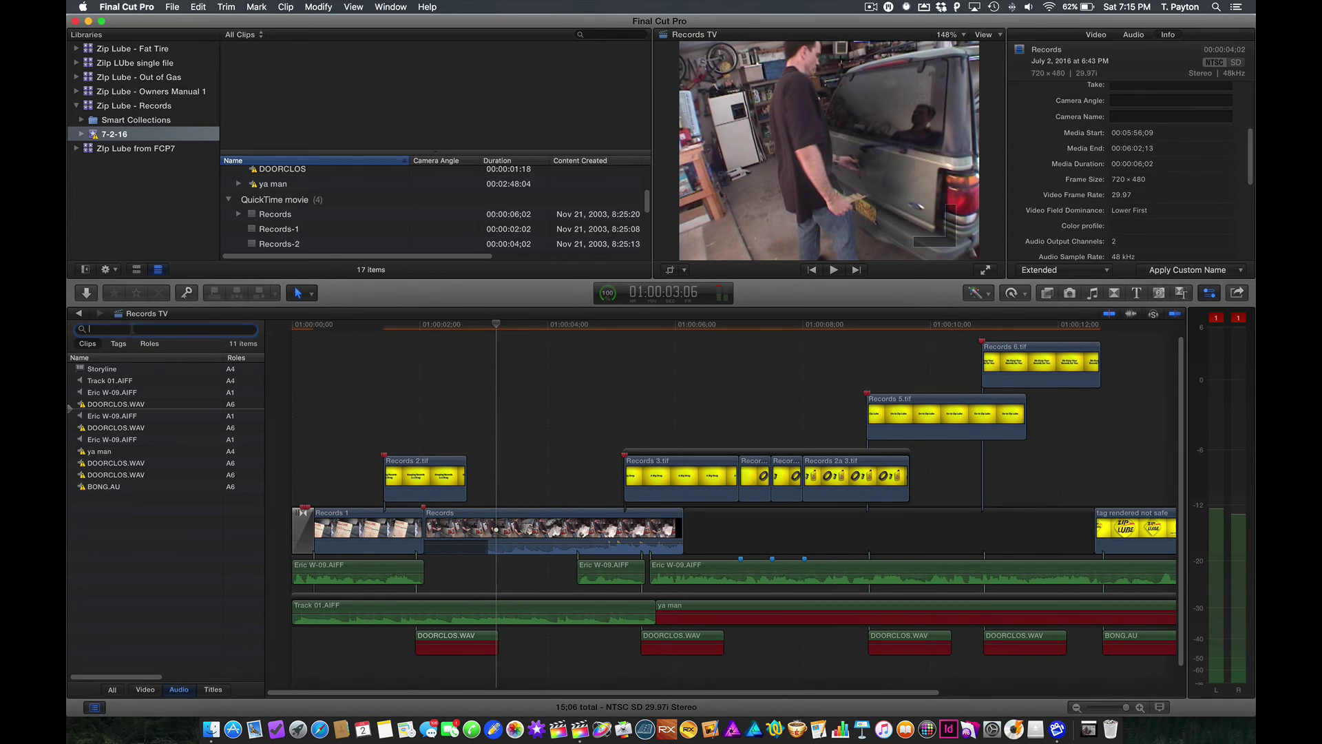
pyautogui.write('missing')
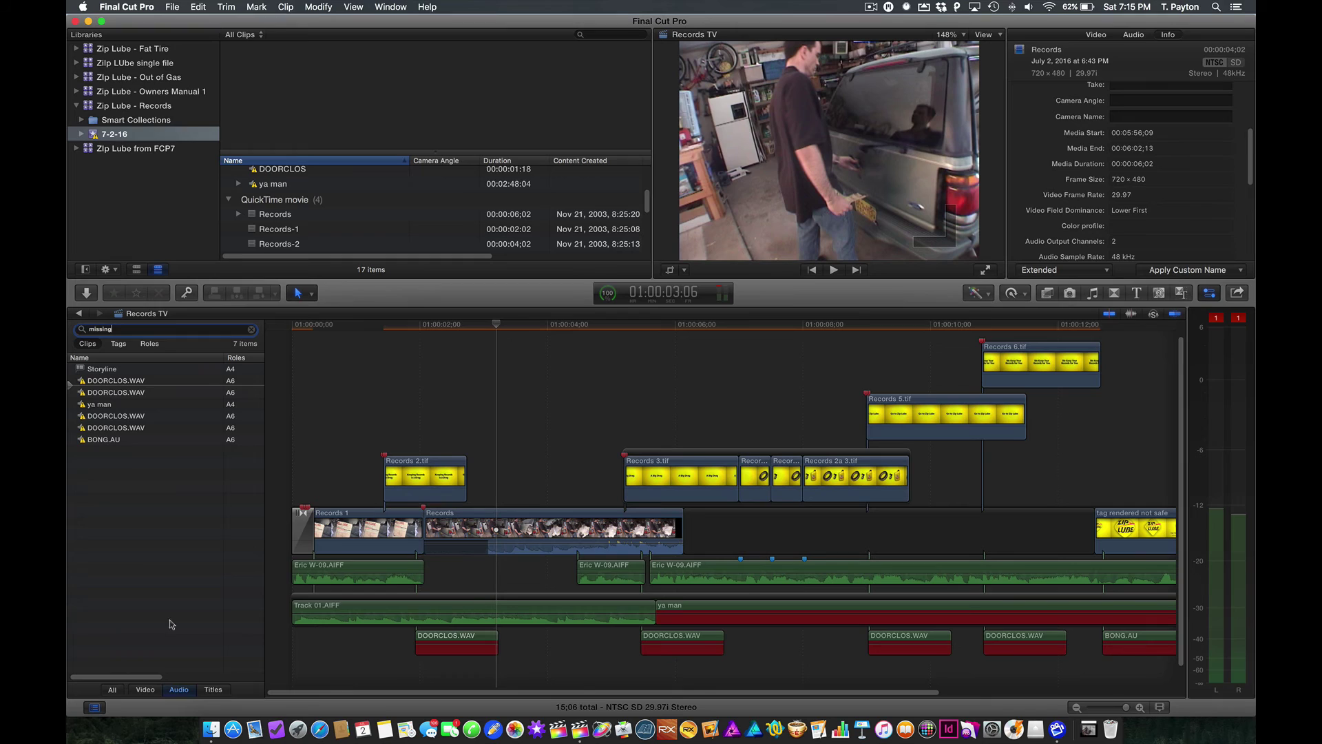
pyautogui.click(147, 690)
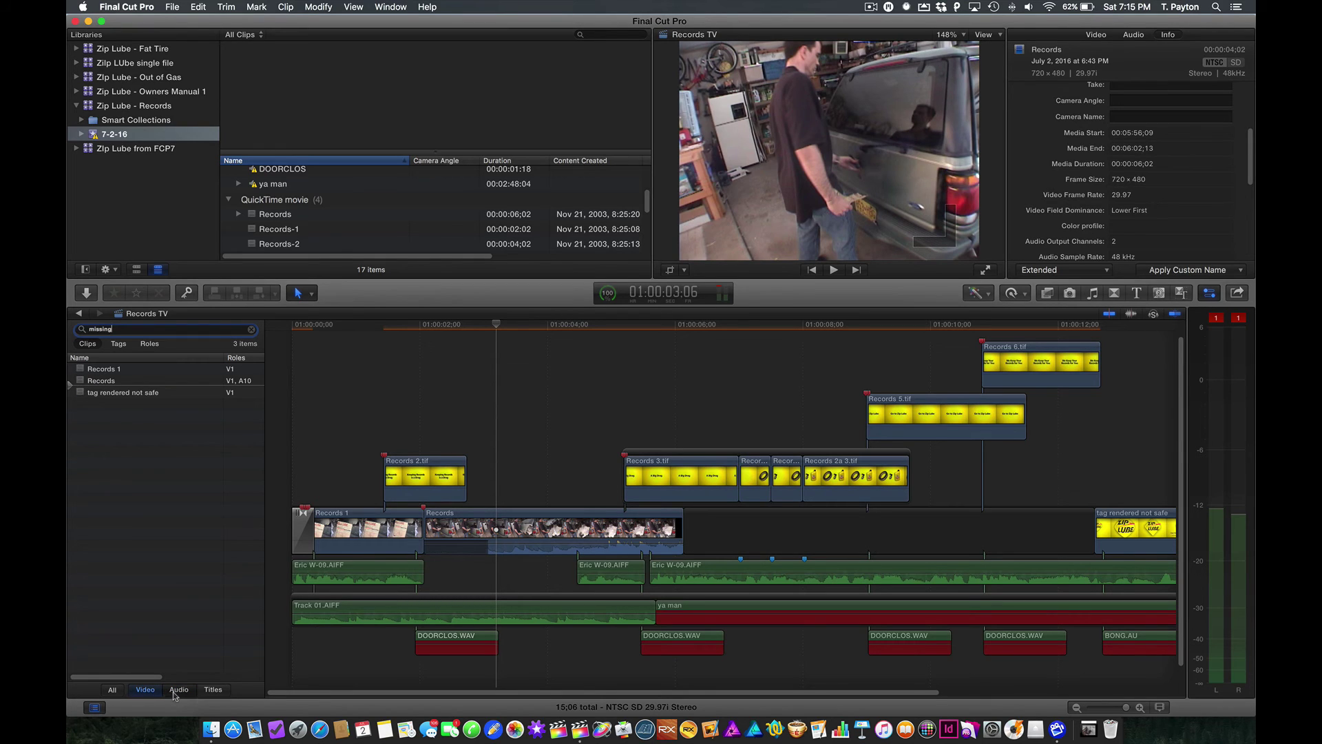
pyautogui.click(177, 691)
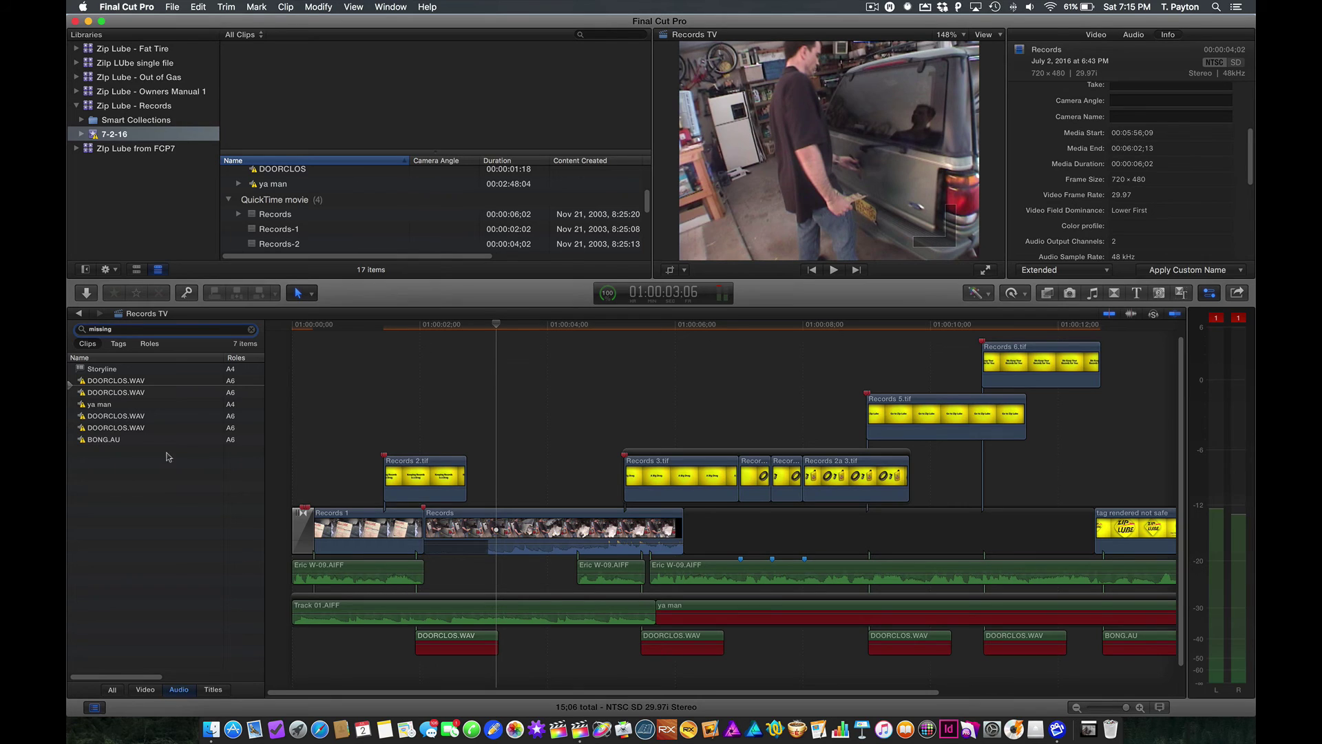
pyautogui.moveTo(131, 443); pyautogui.dragTo(128, 384)
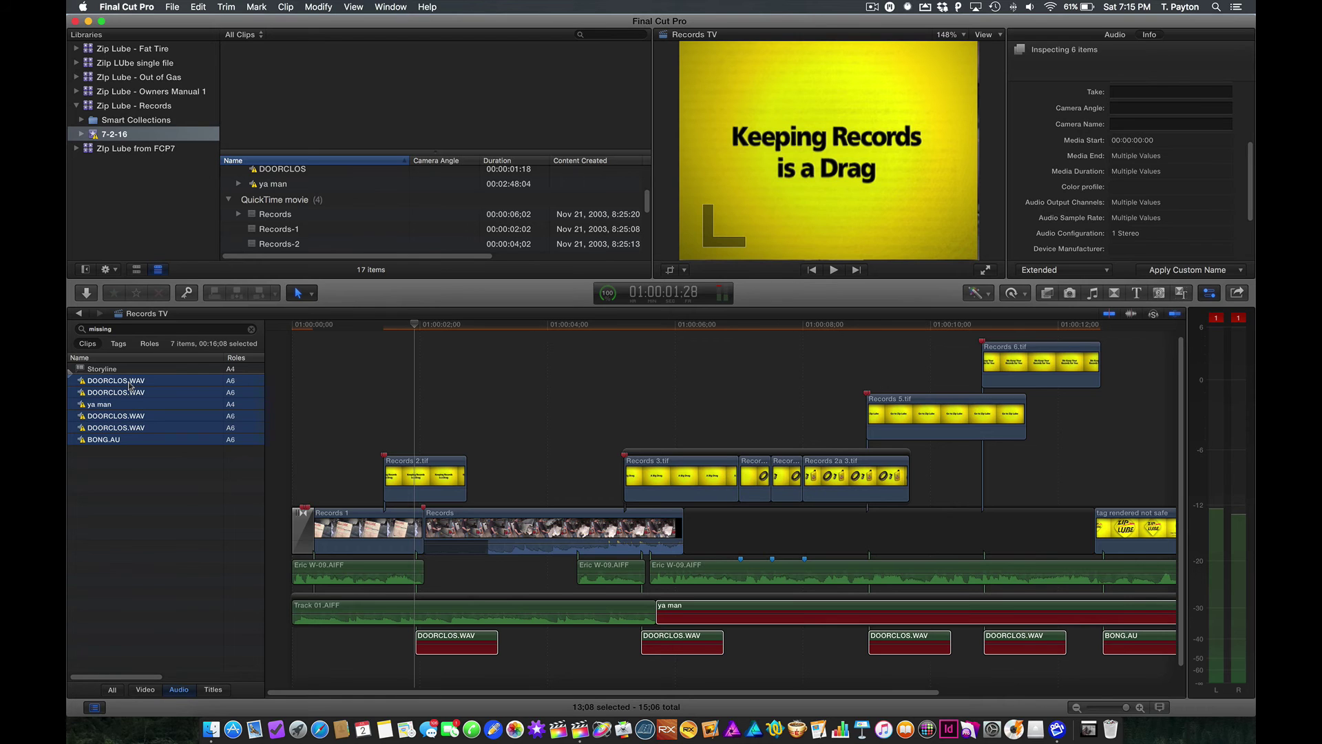
# - Play back the project and cancel the duration entry
pyautogui.press('space')
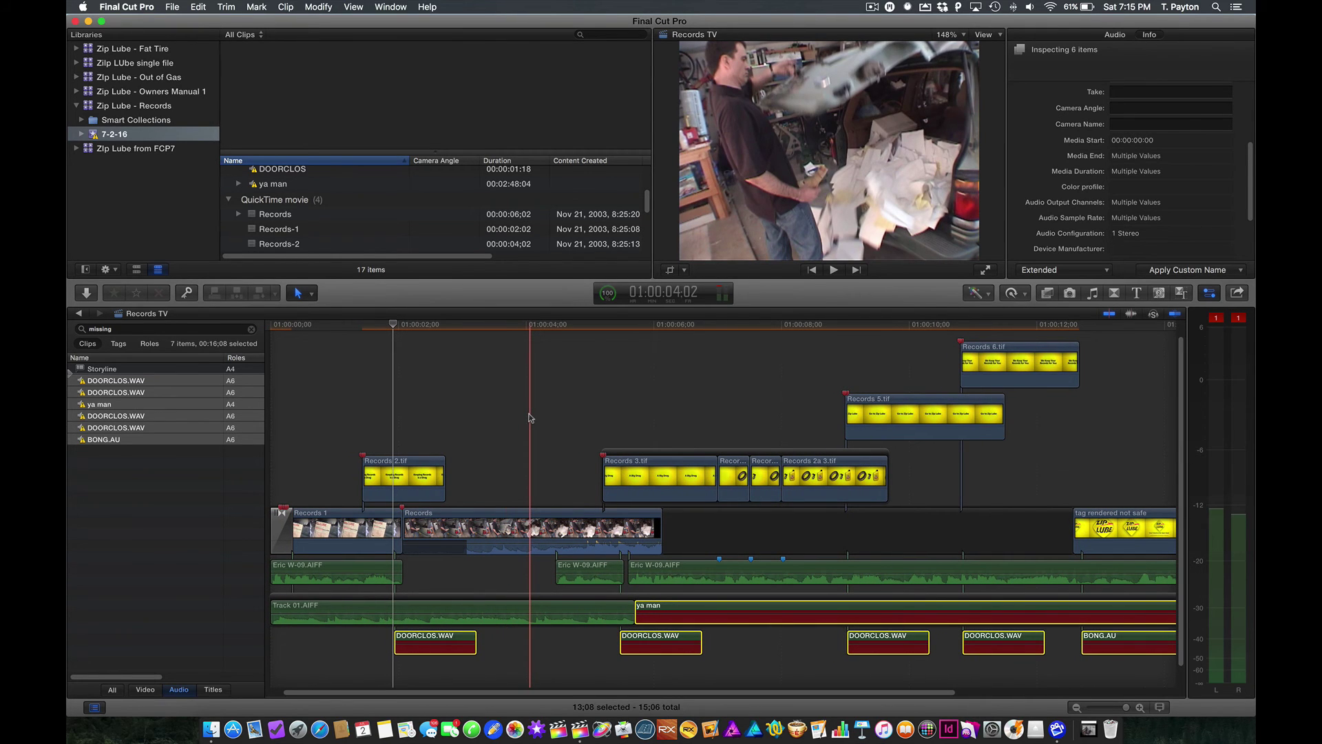
pyautogui.hotkey('ctrl', 'd')
pyautogui.press('Escape')
pyautogui.hscroll(2, 530, 418)
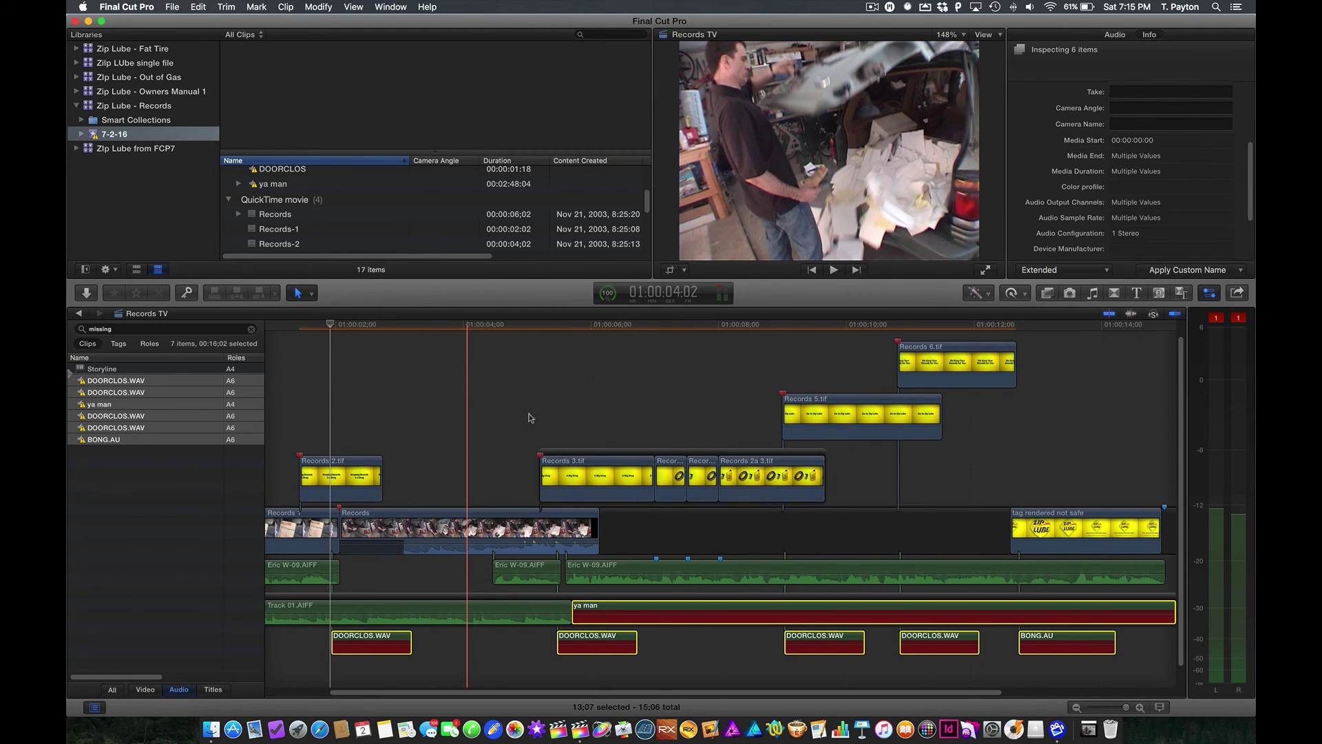
# - Relink the library's remaining missing files from Zip Lube Spots June 03, matching two files
pyautogui.click(530, 418)
pyautogui.click(170, 140)
pyautogui.click(161, 107)
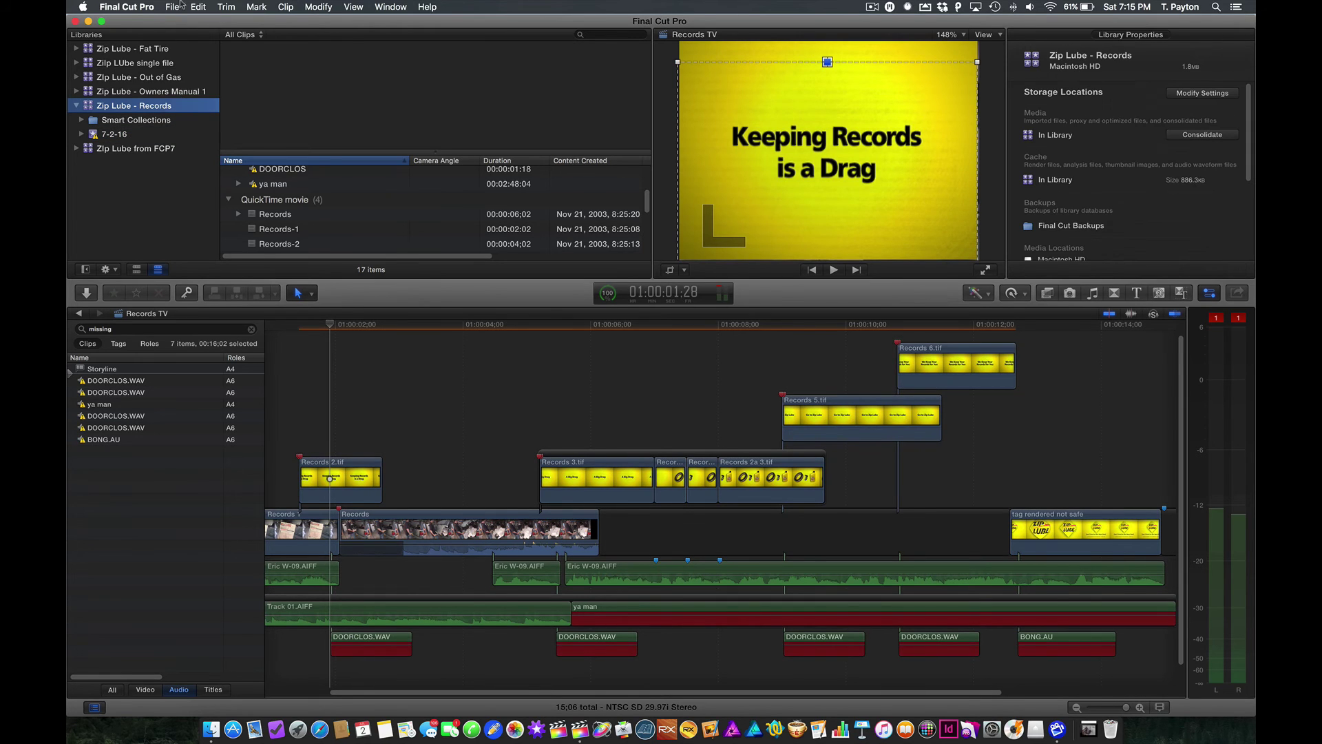
pyautogui.click(172, 7)
pyautogui.click(196, 109)
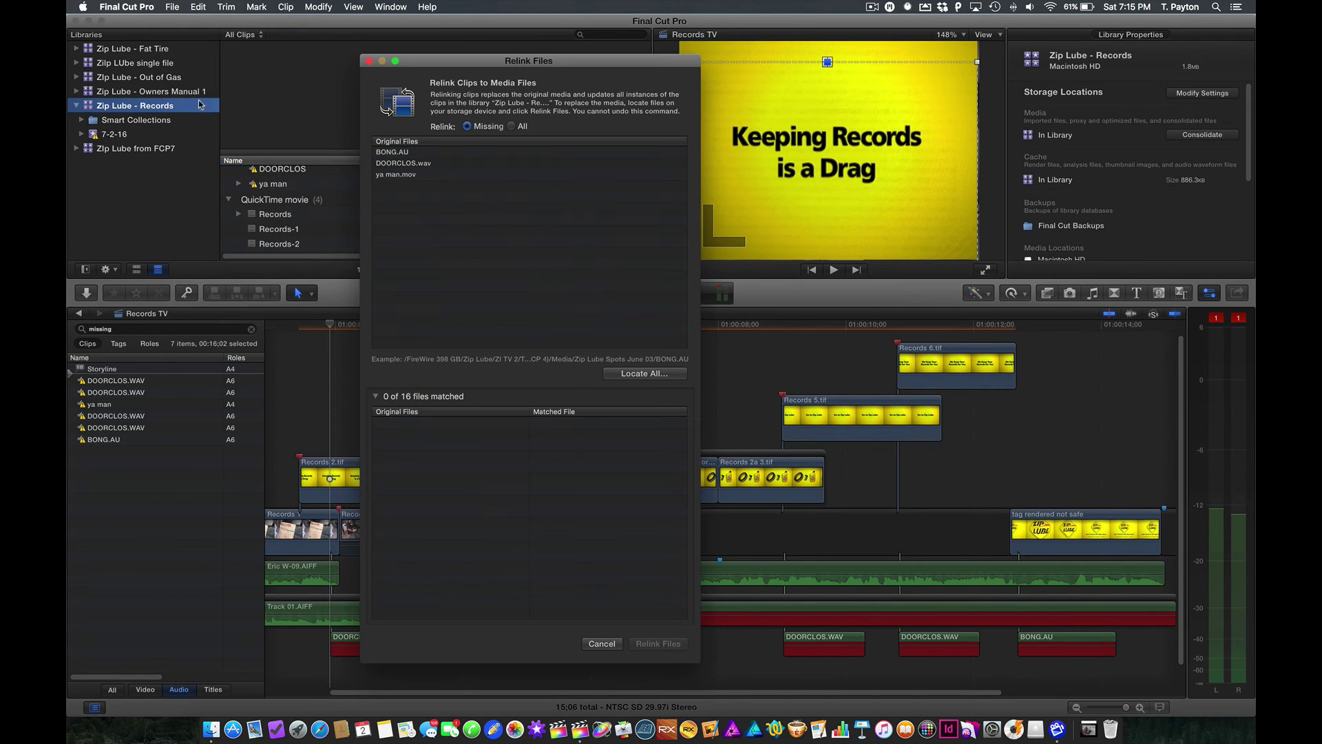
pyautogui.click(644, 374)
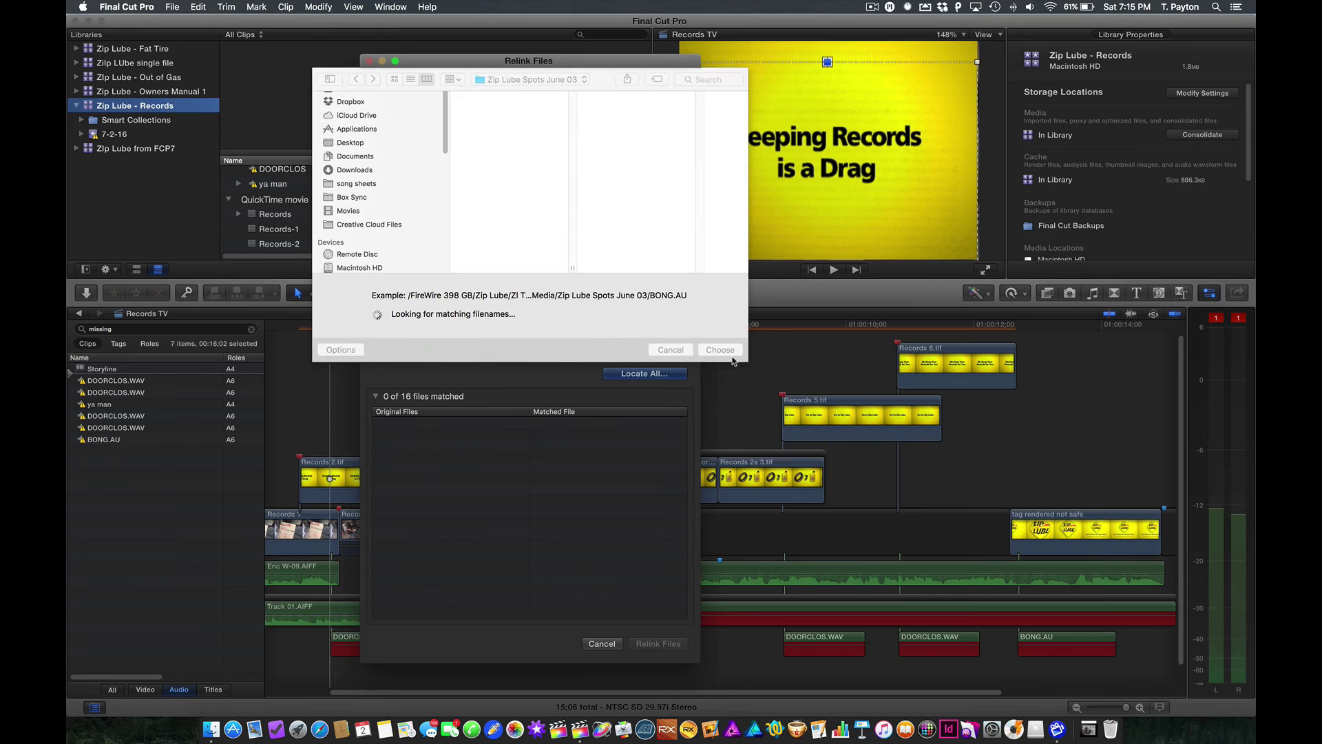
pyautogui.click(720, 350)
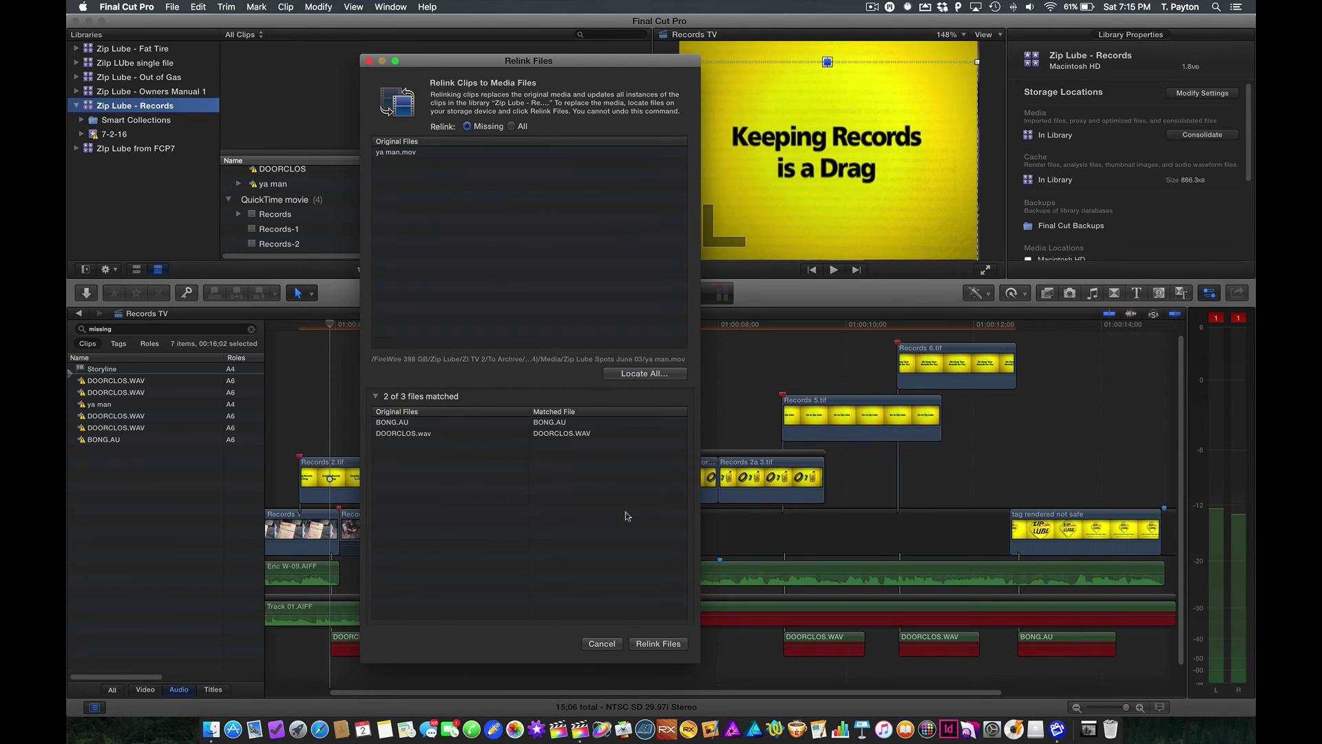
pyautogui.click(658, 643)
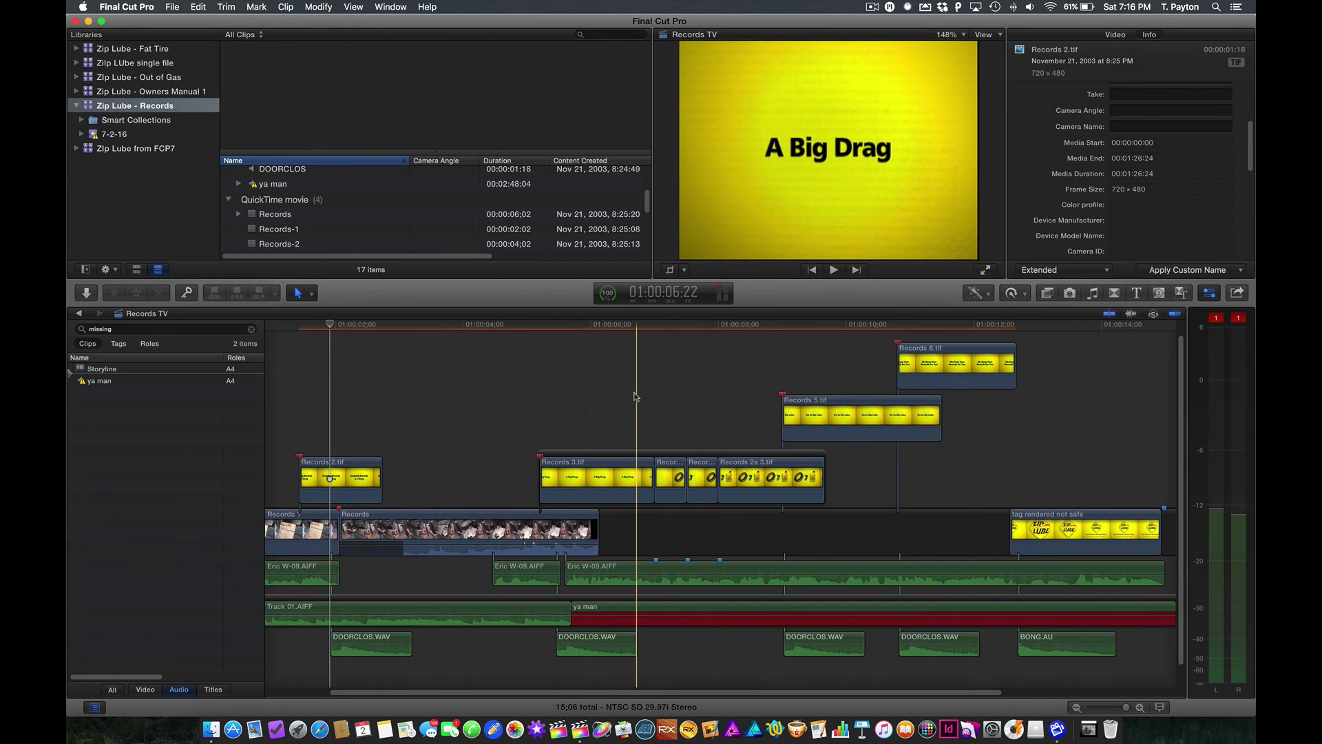
# - Reveal the missing ya man clip's source in the browser and select it
pyautogui.click(626, 611)
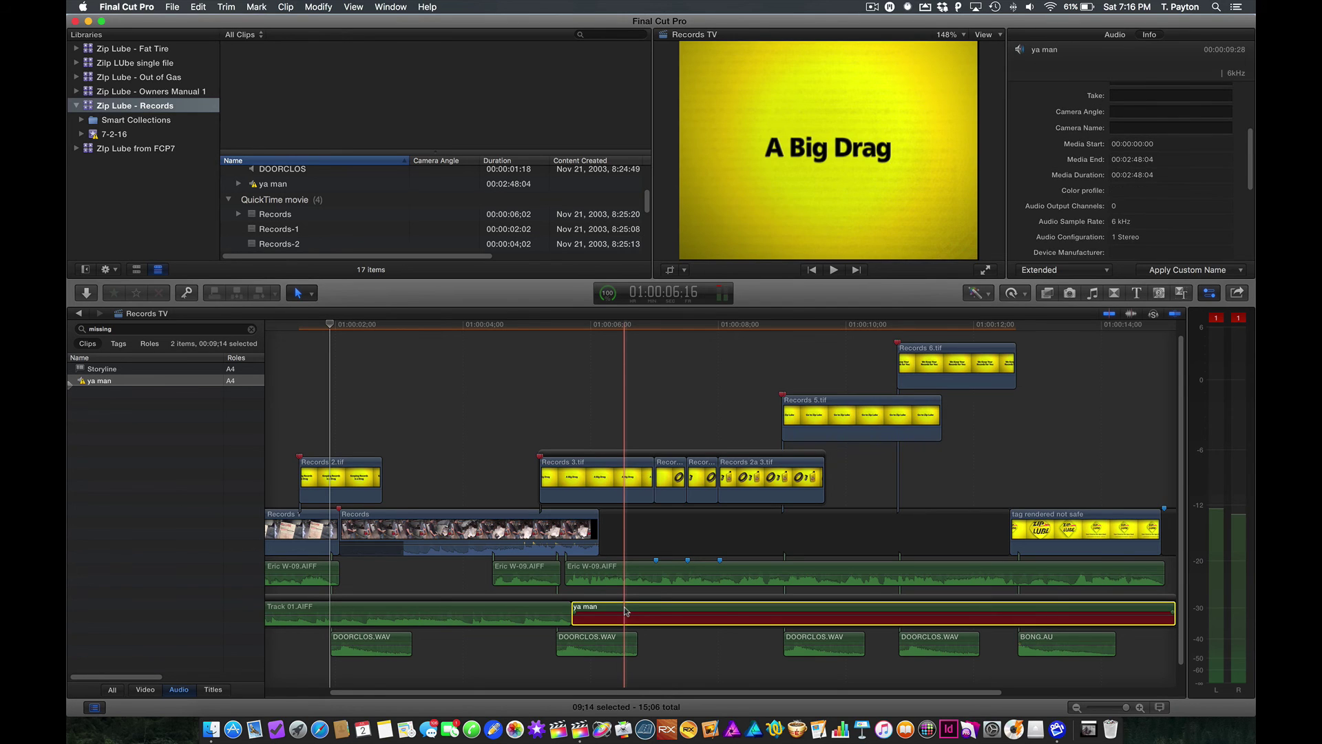
pyautogui.hotkey('shift', 'f')
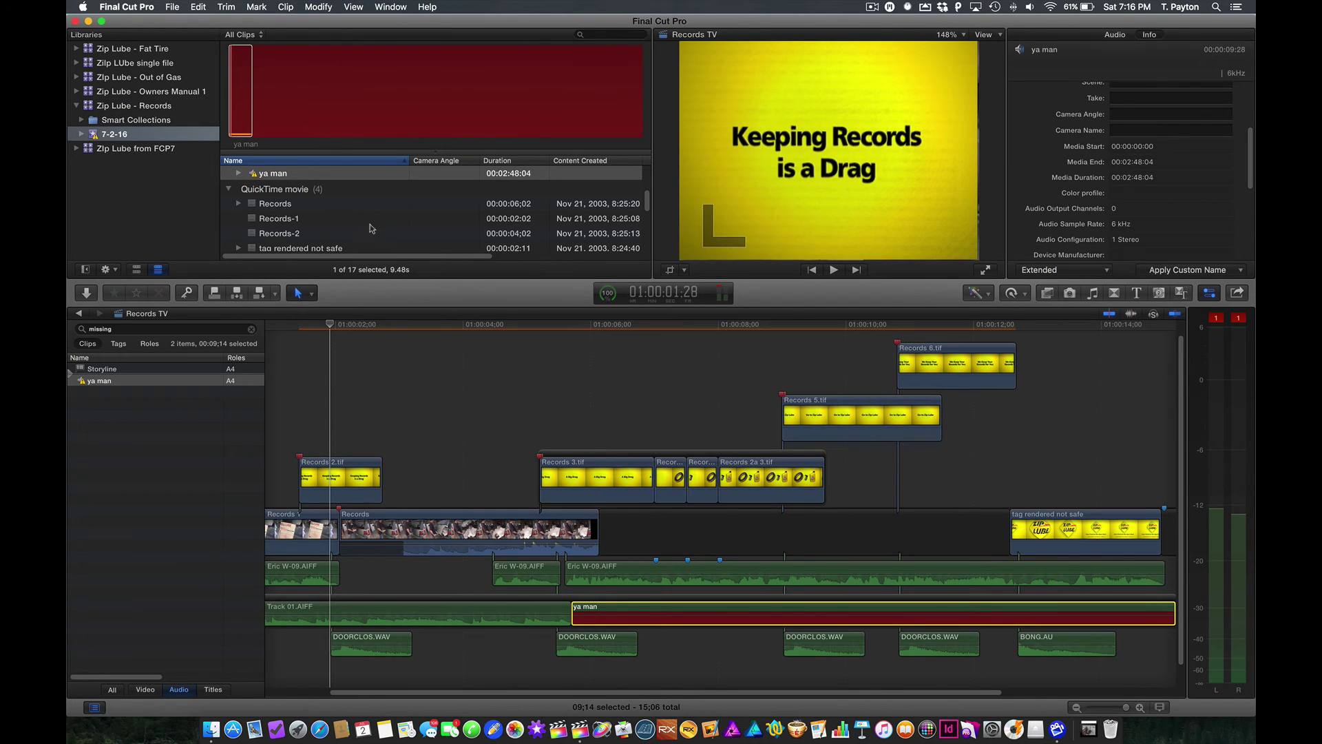
pyautogui.click(325, 228)
pyautogui.click(275, 173)
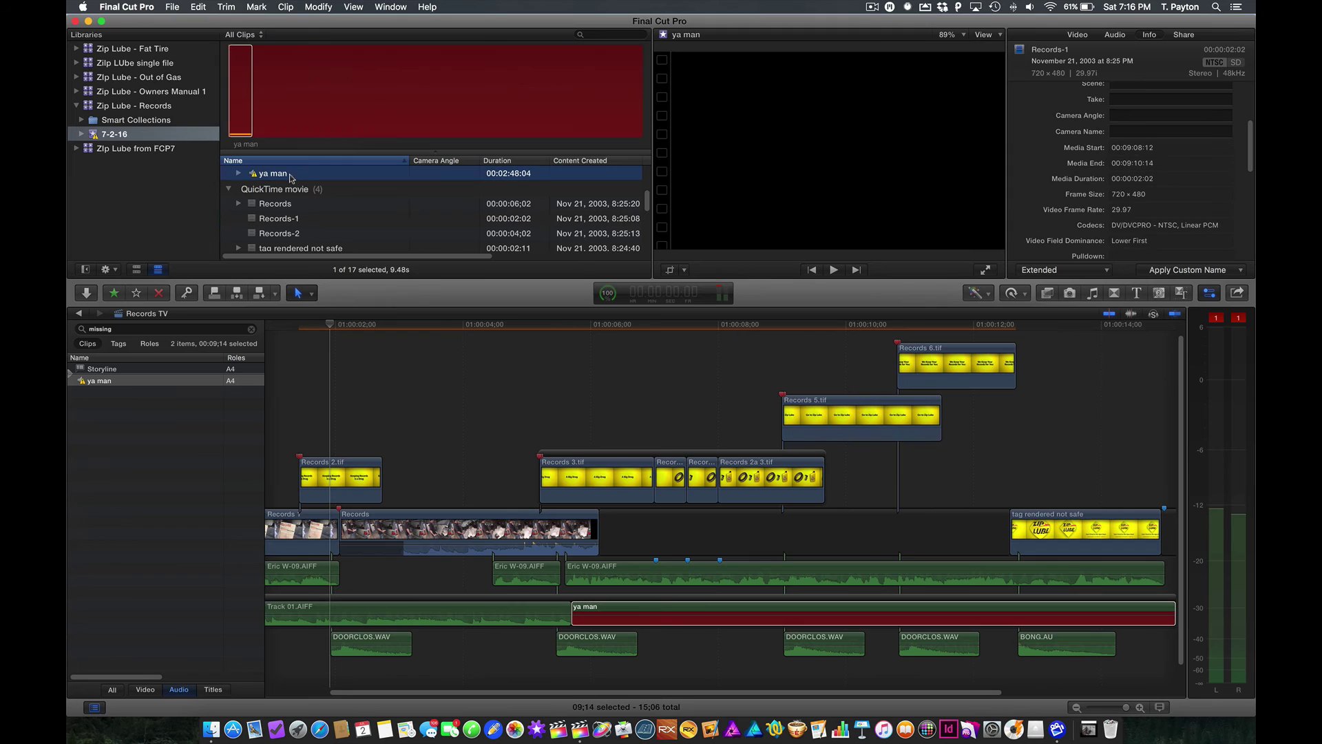
# - Relink ya man.mov to the 'ya man' audio file in Zip Lube Spots June 03
pyautogui.click(173, 7)
pyautogui.click(197, 107)
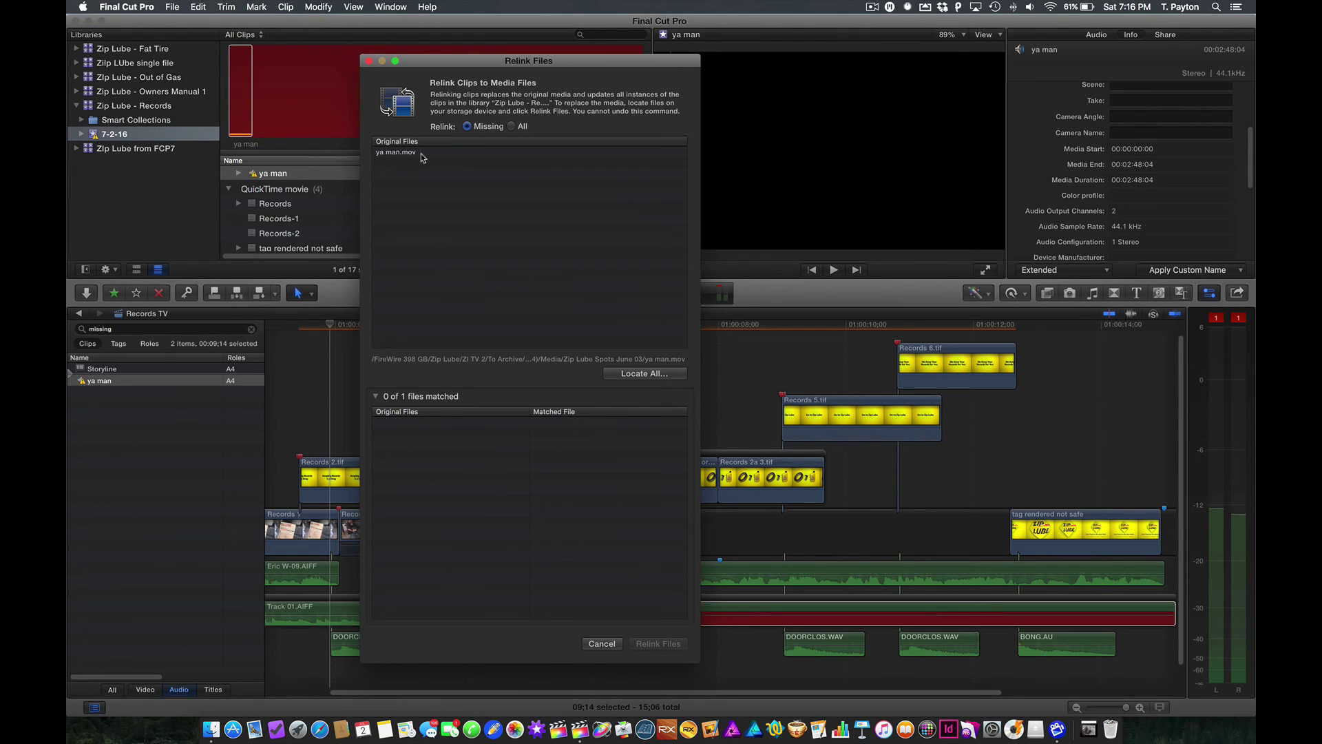
pyautogui.click(420, 152)
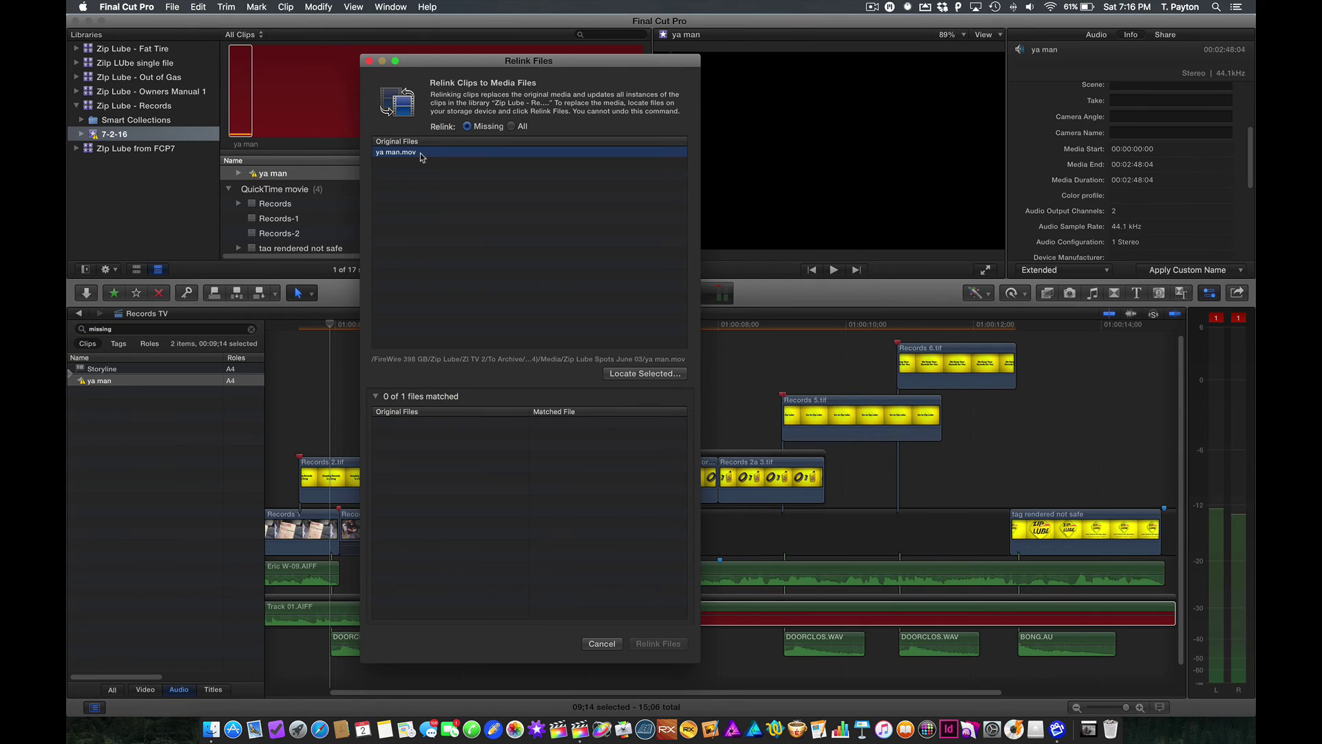
pyautogui.click(651, 374)
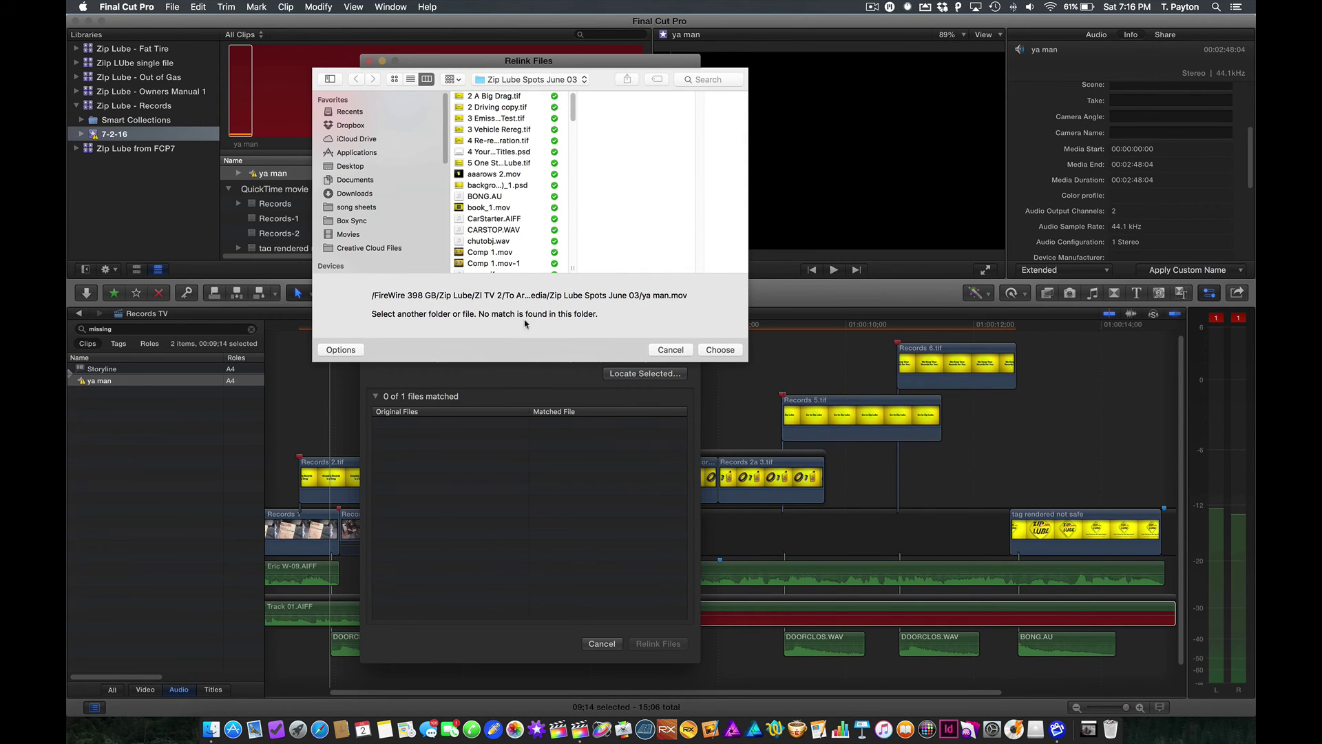
pyautogui.scroll(-10, 510, 207)
pyautogui.click(495, 267)
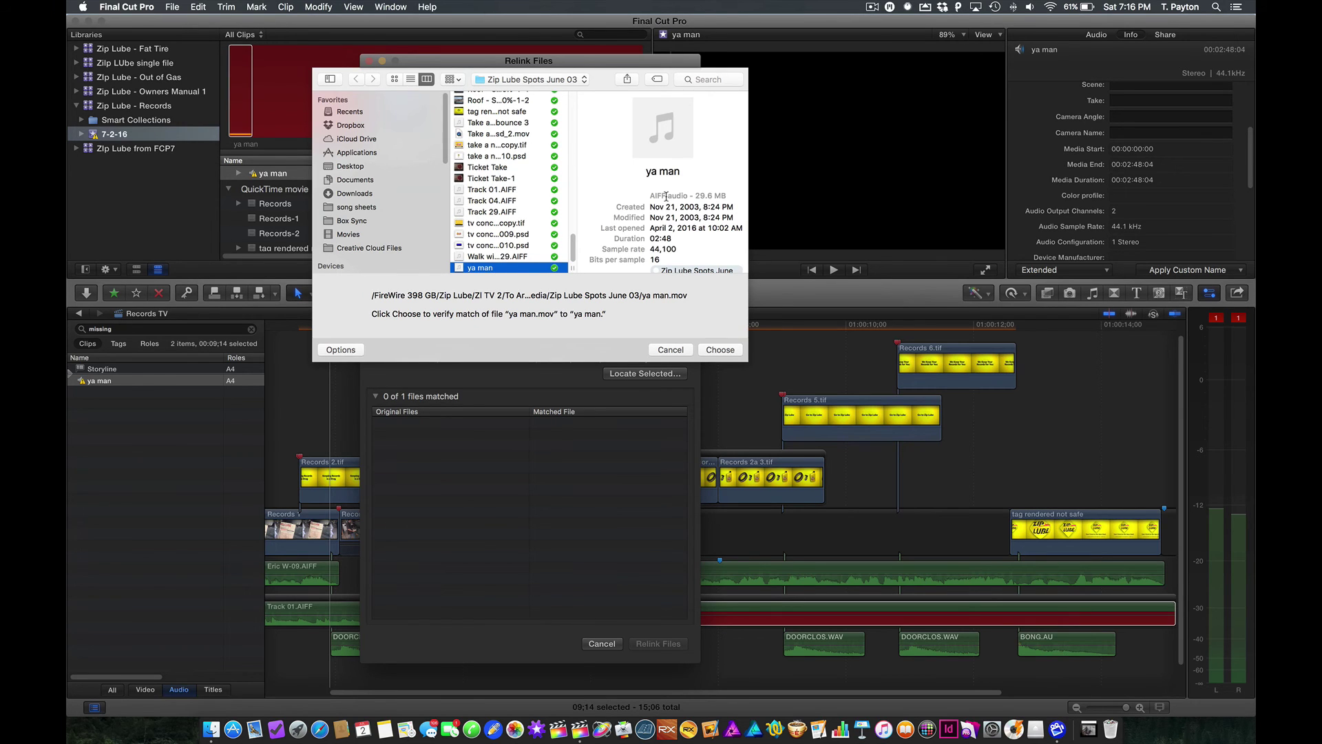
pyautogui.click(720, 349)
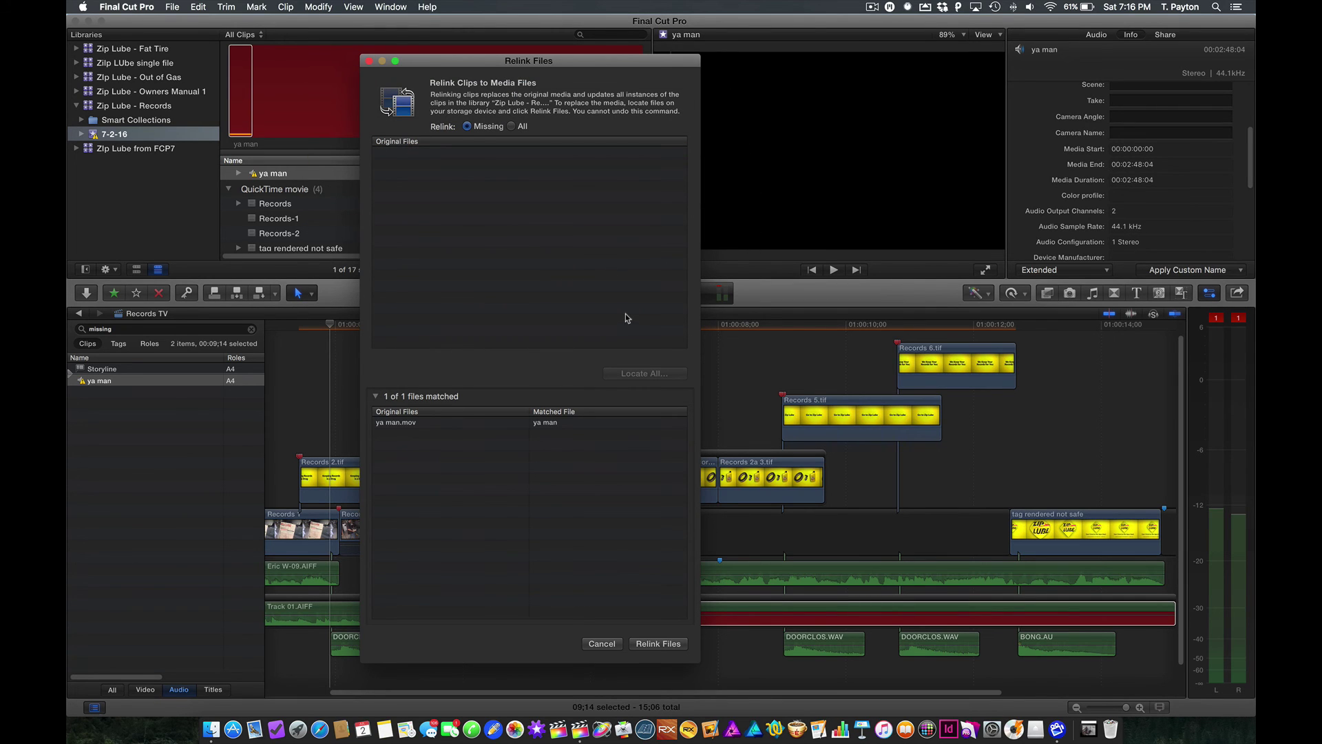
pyautogui.click(659, 644)
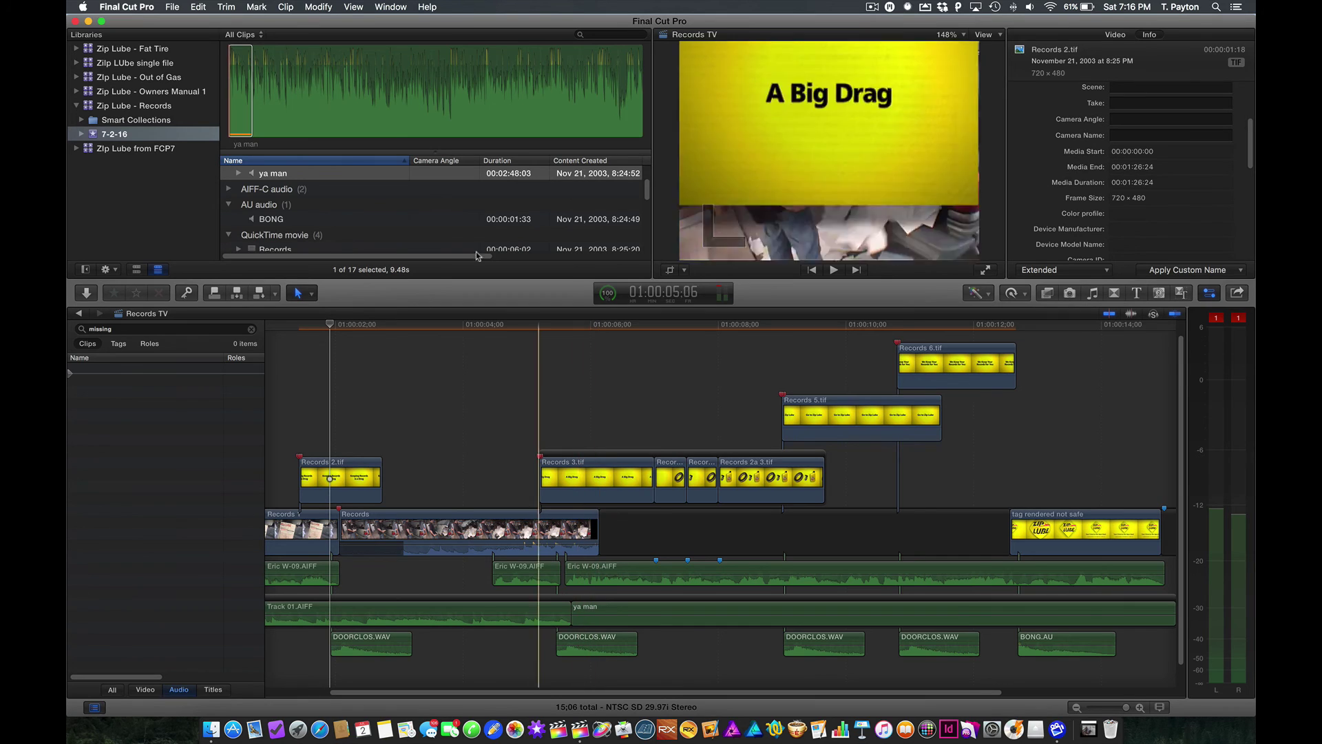
pyautogui.click(305, 82)
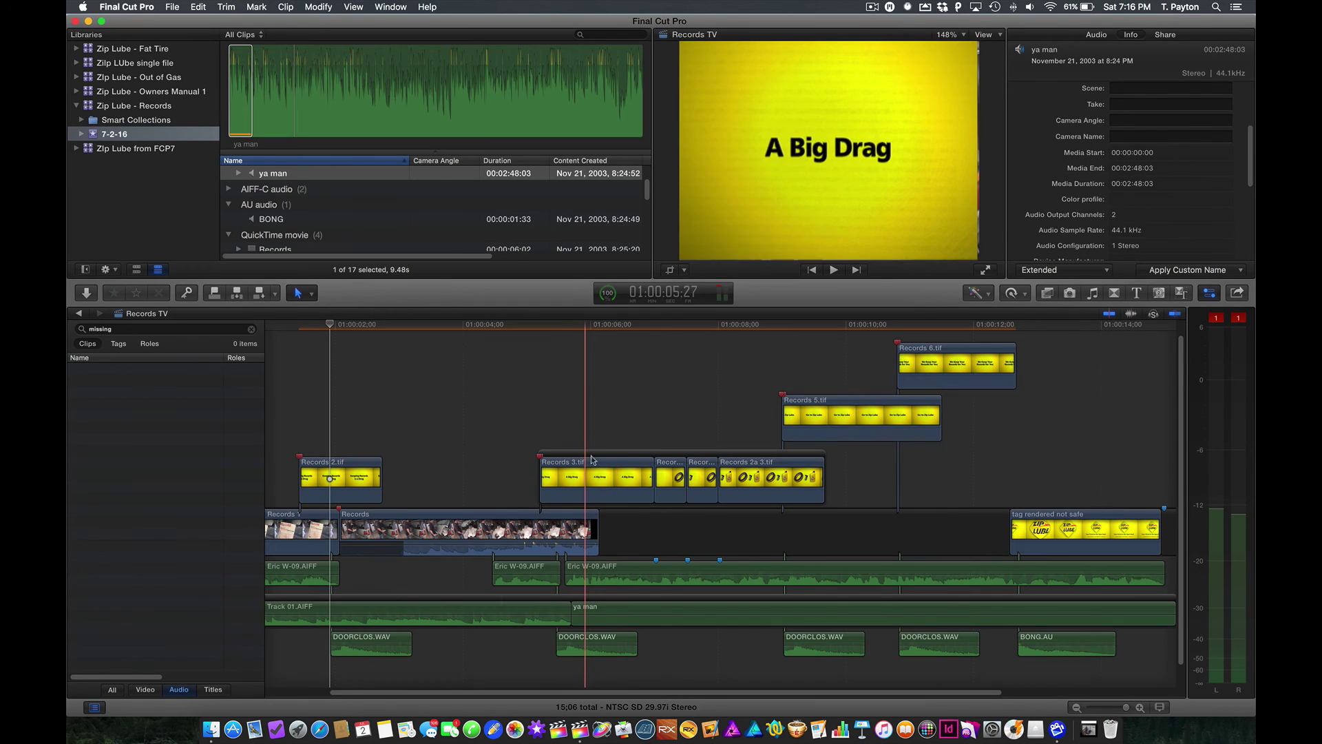
pyautogui.click(643, 614)
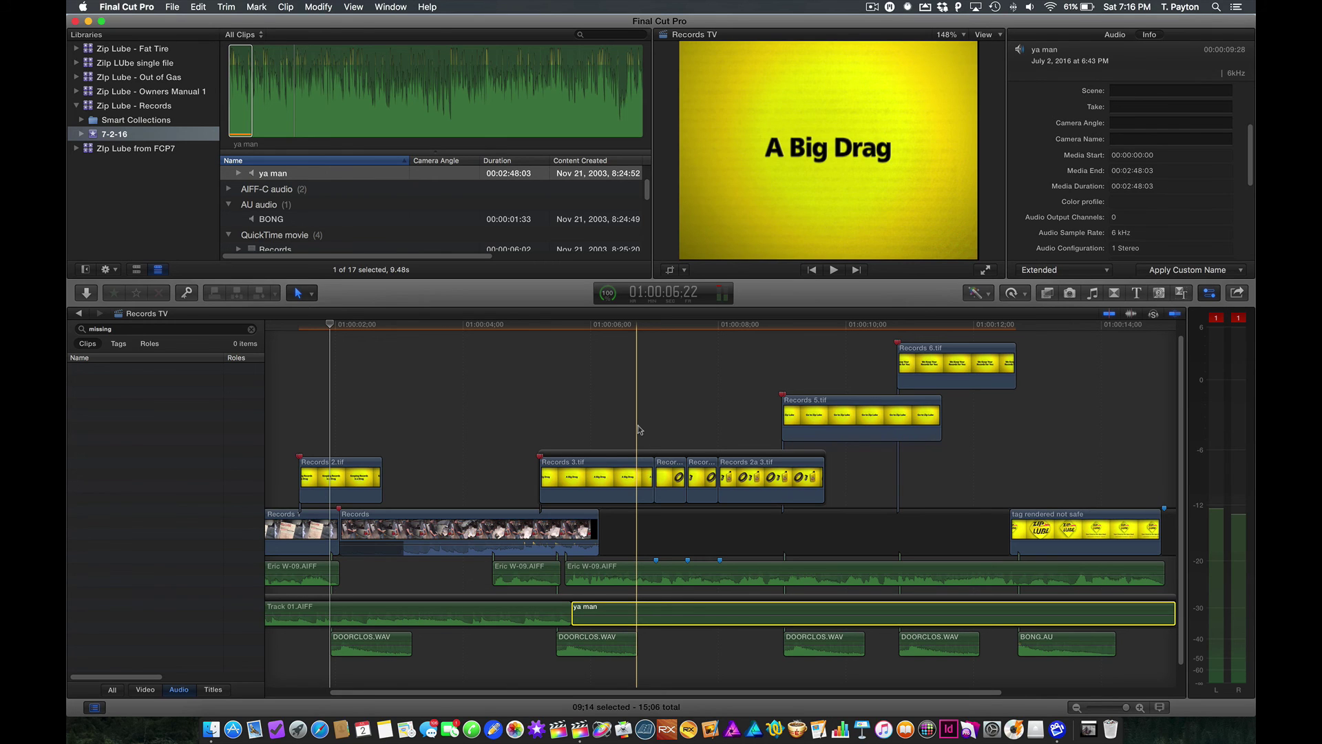
pyautogui.click(640, 609)
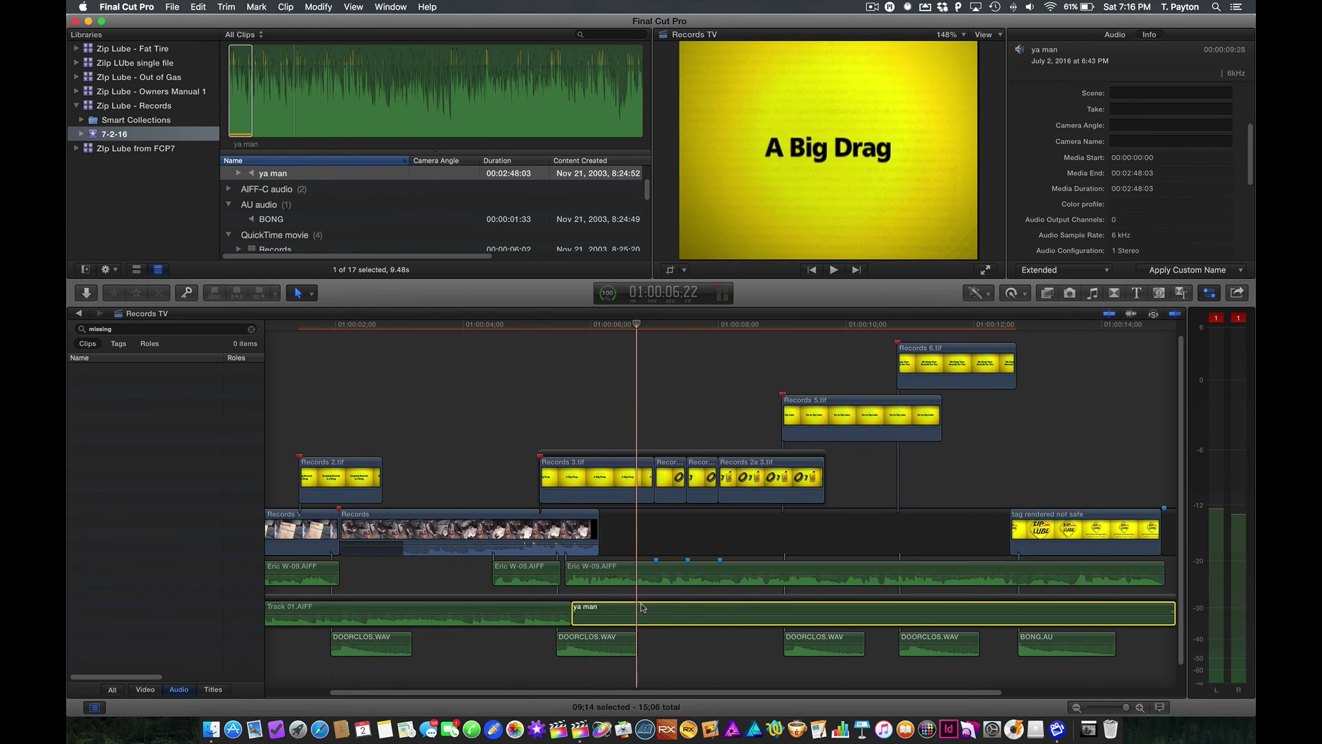
pyautogui.hotkey('shift', 'f')
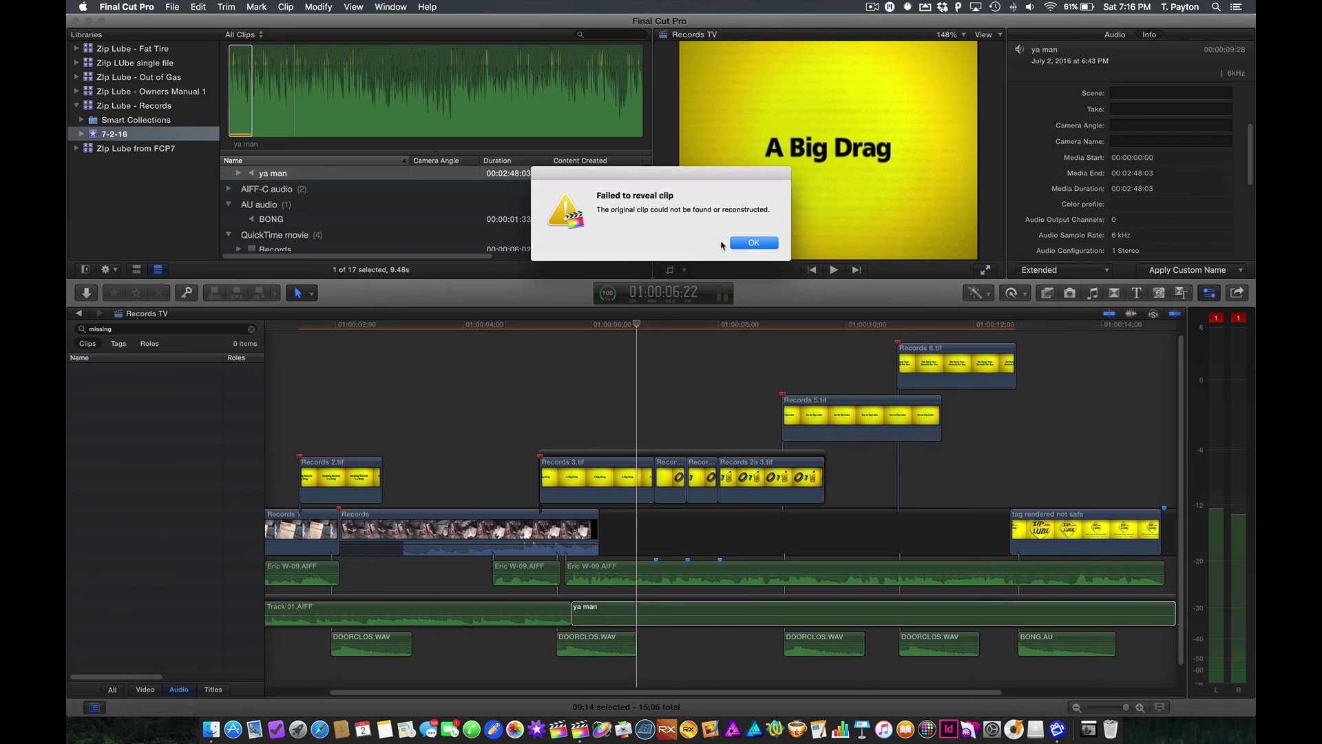
pyautogui.click(754, 244)
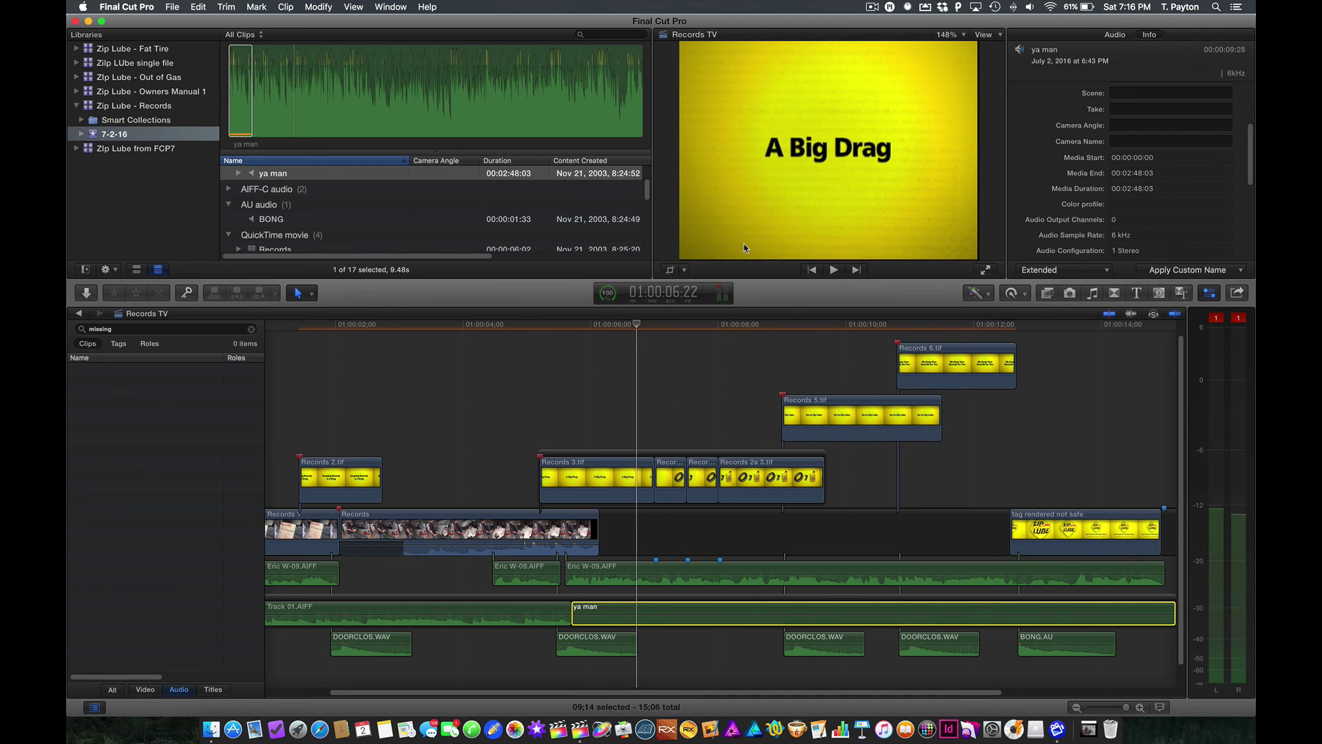
pyautogui.hscroll(5, 813, 603)
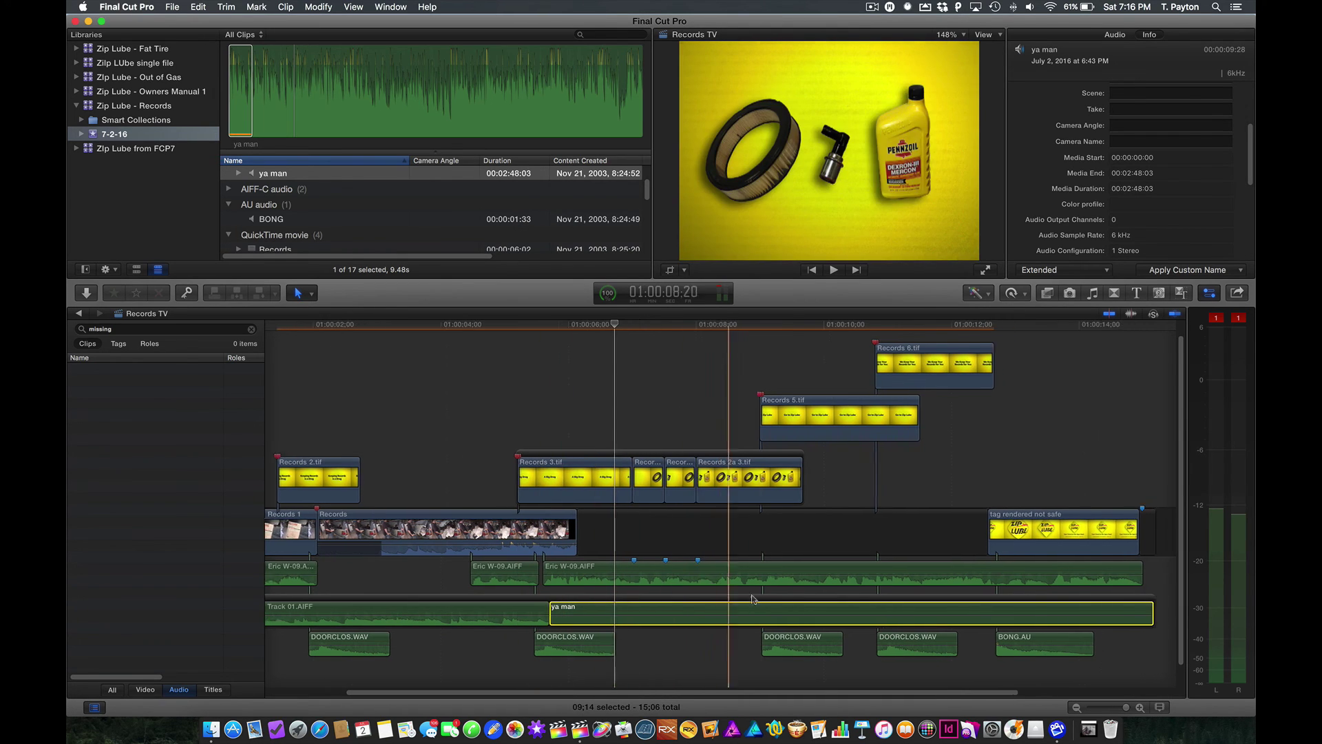
pyautogui.hscroll(-1, 581, 599)
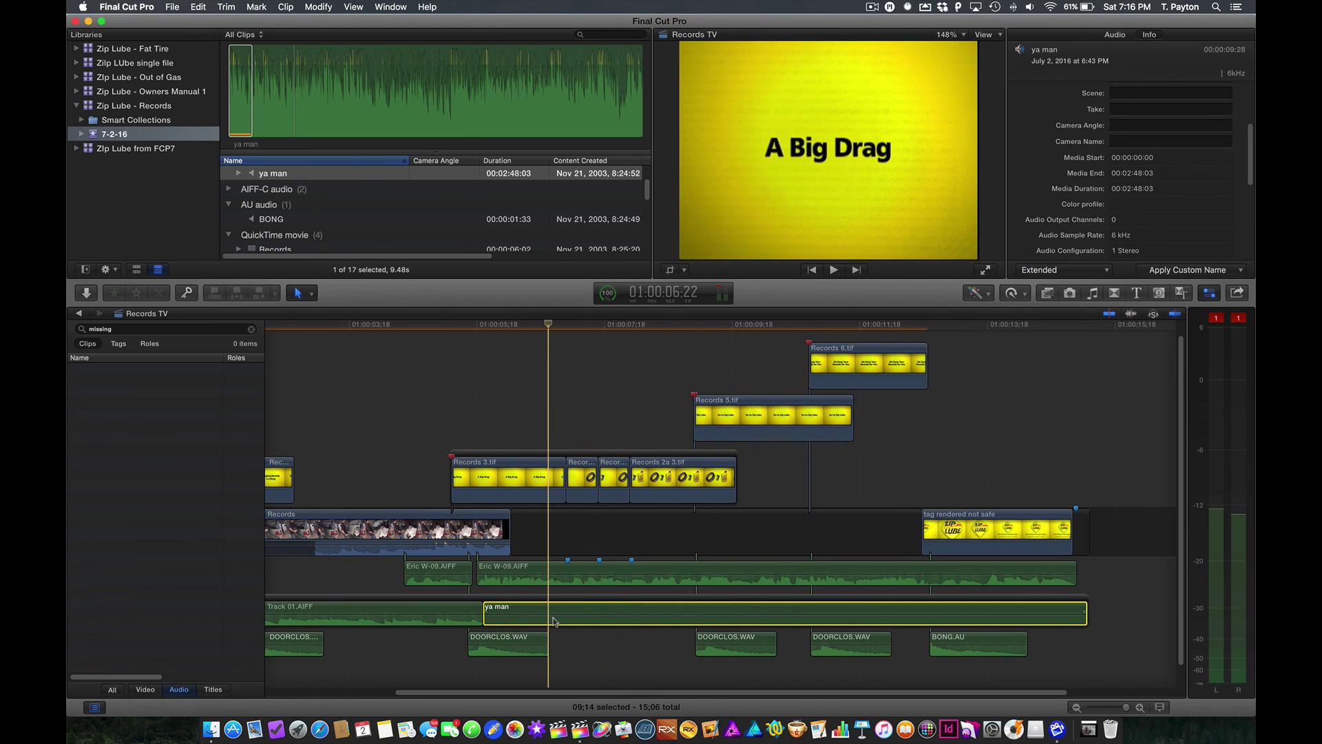
pyautogui.rightClick(553, 610)
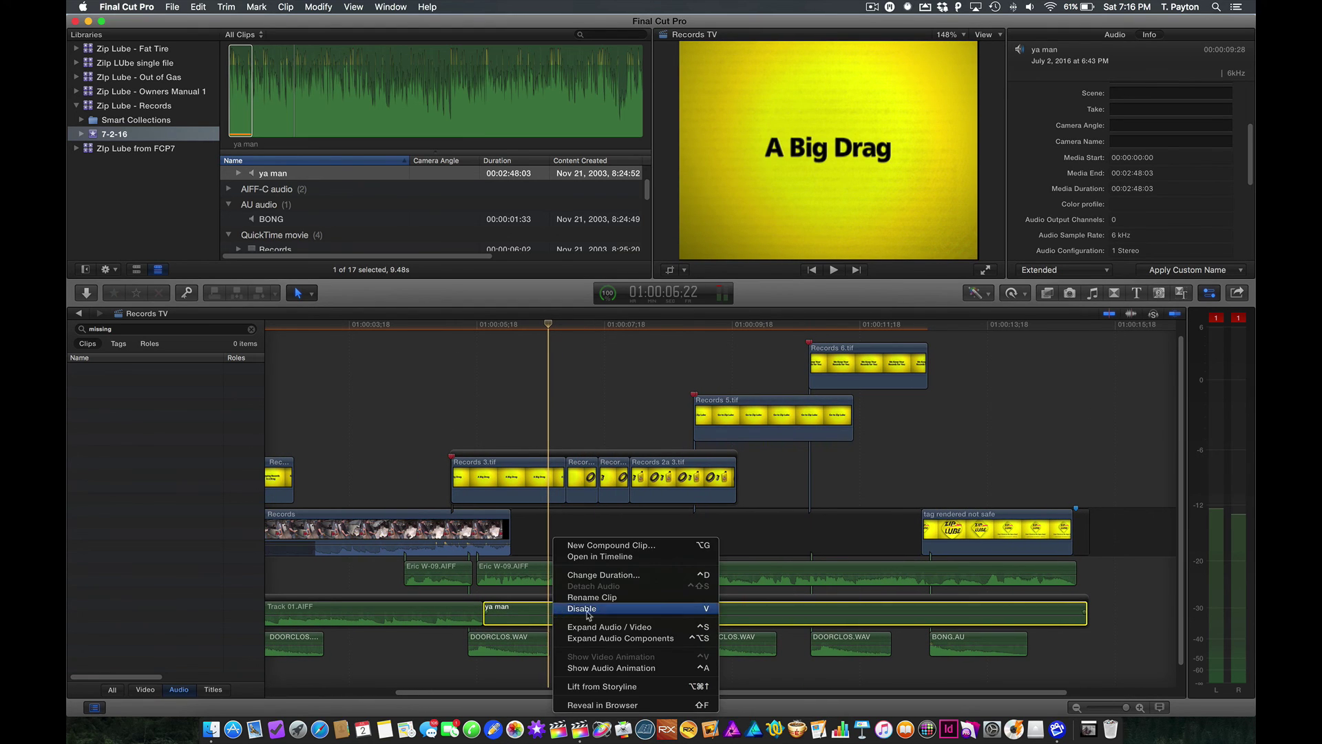
pyautogui.click(596, 558)
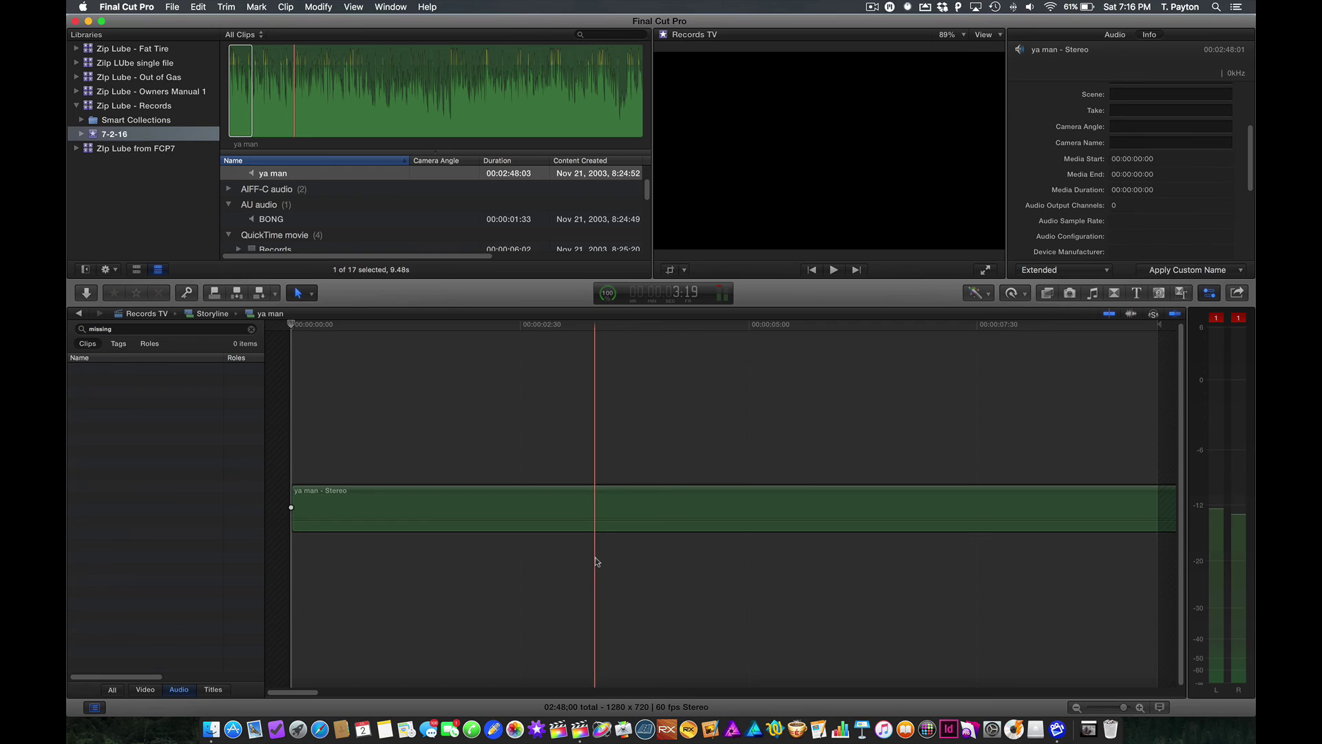
pyautogui.hotkey('shift', 'z')
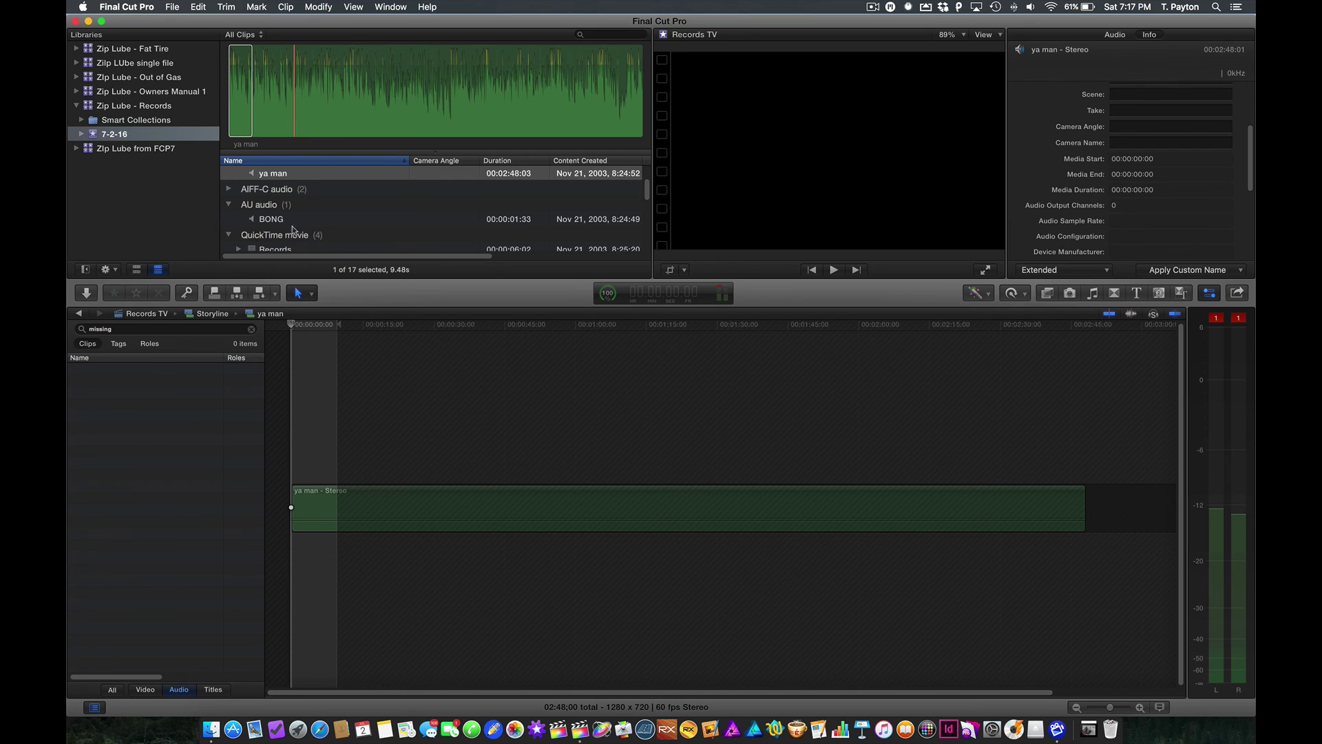
pyautogui.click(286, 187)
pyautogui.click(290, 219)
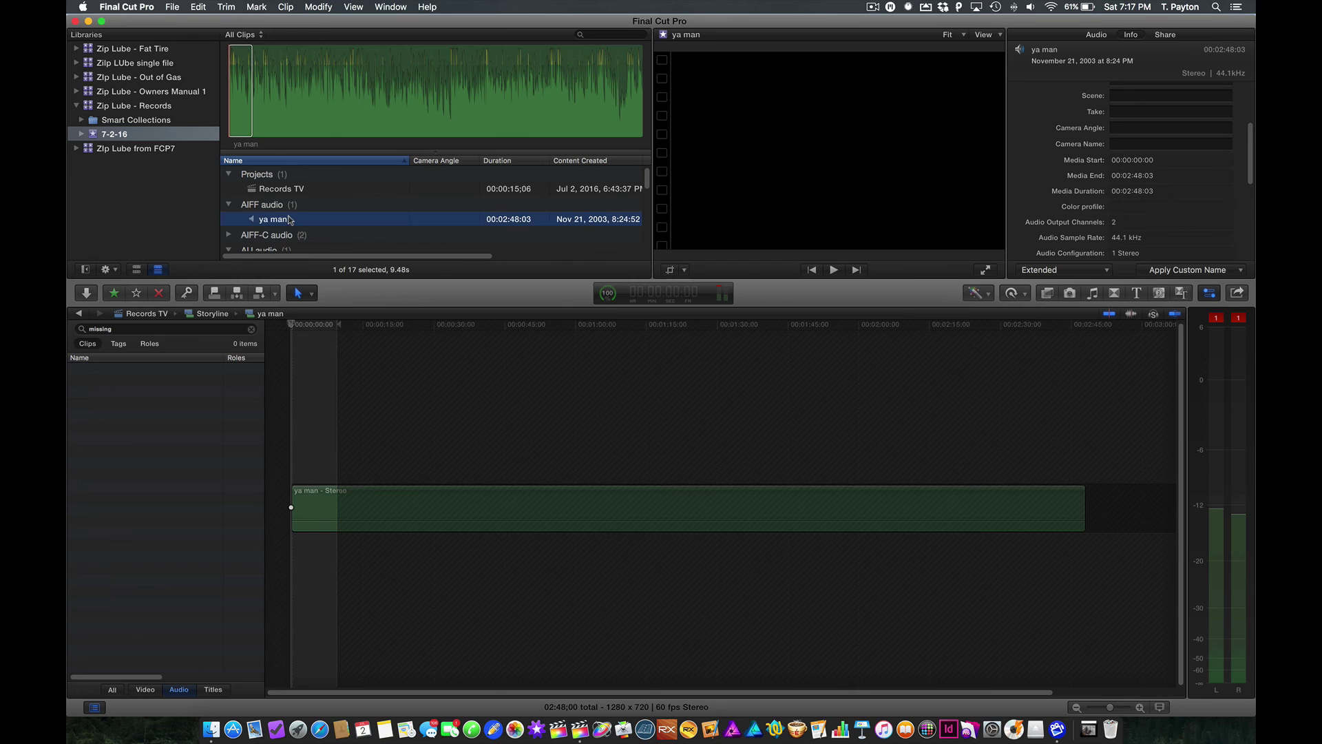
pyautogui.click(325, 507)
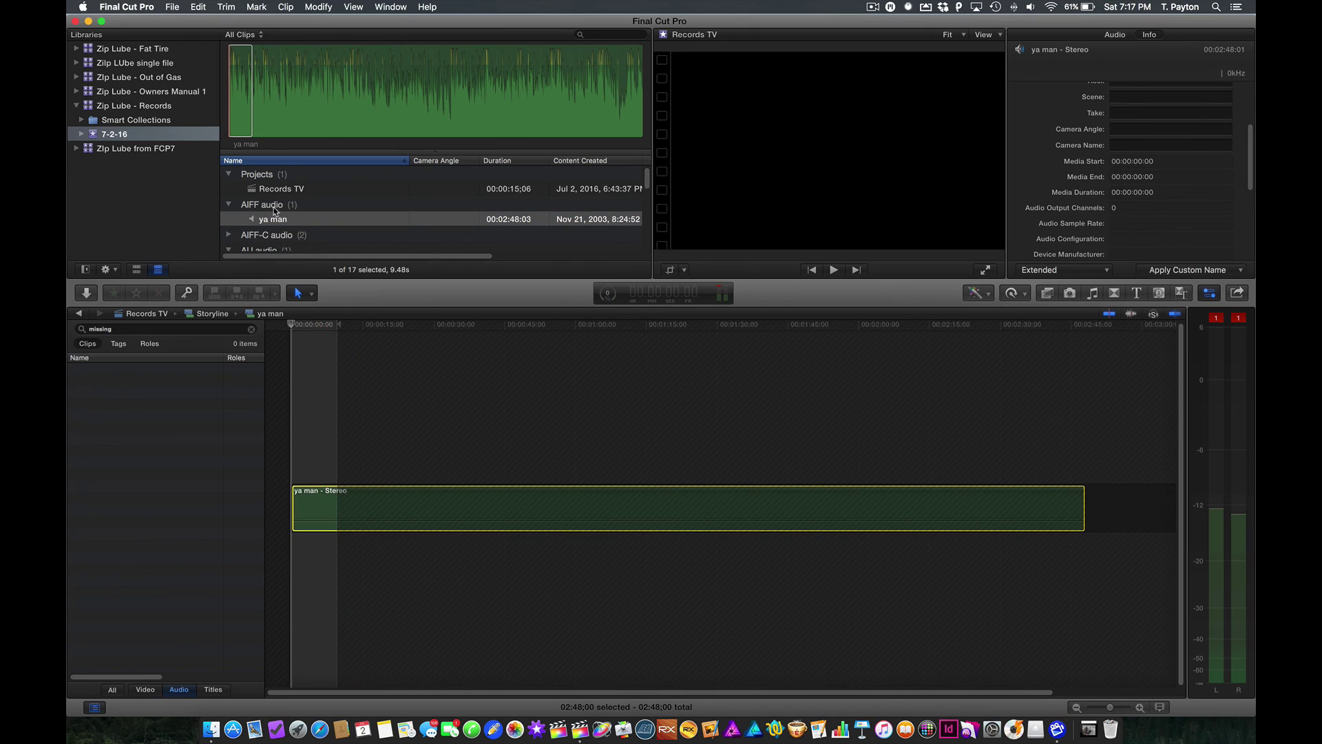
pyautogui.click(274, 219)
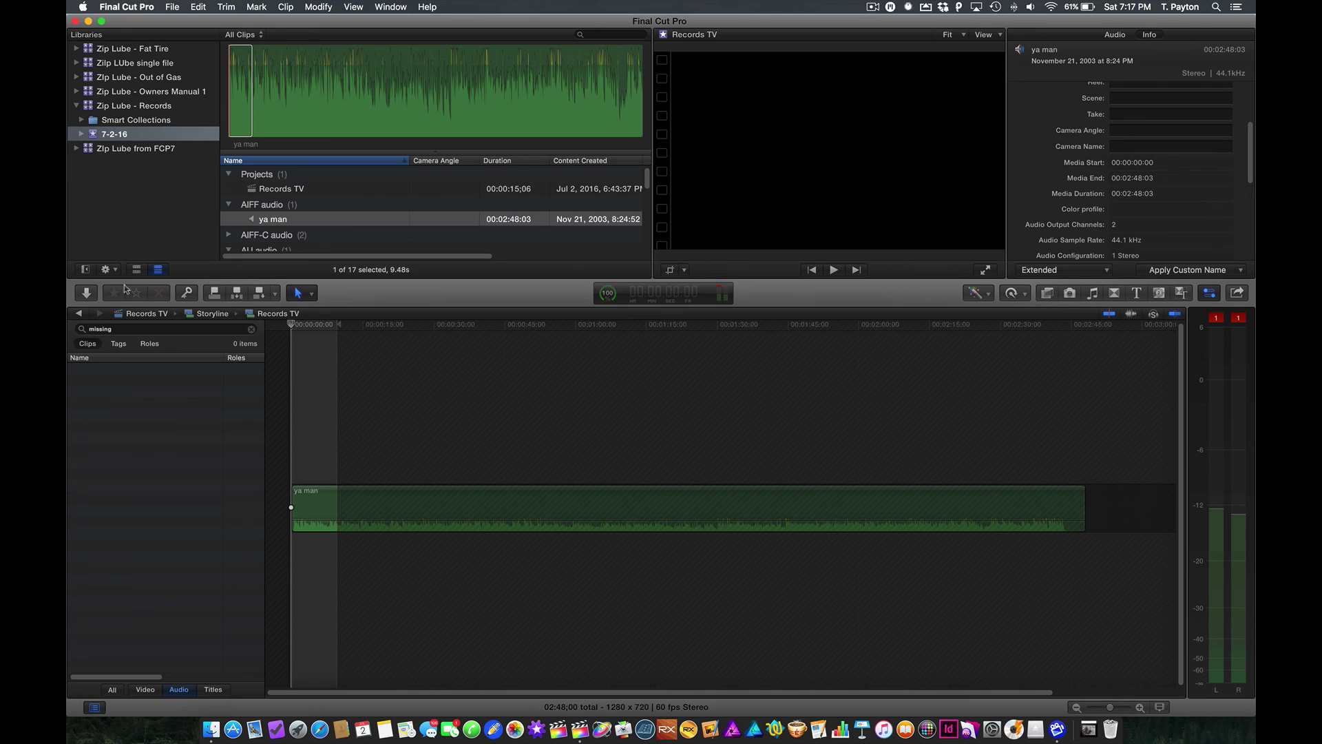
pyautogui.click(79, 313)
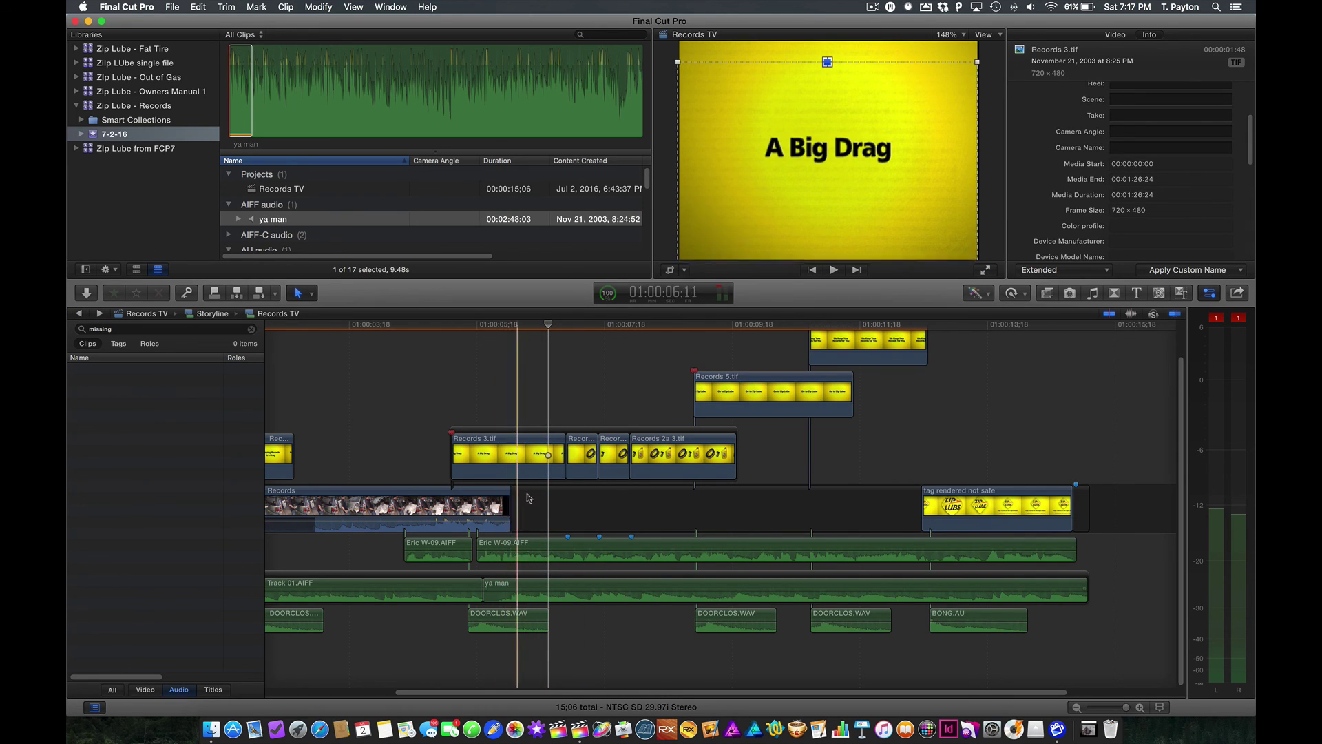
pyautogui.click(496, 325)
pyautogui.press('space')
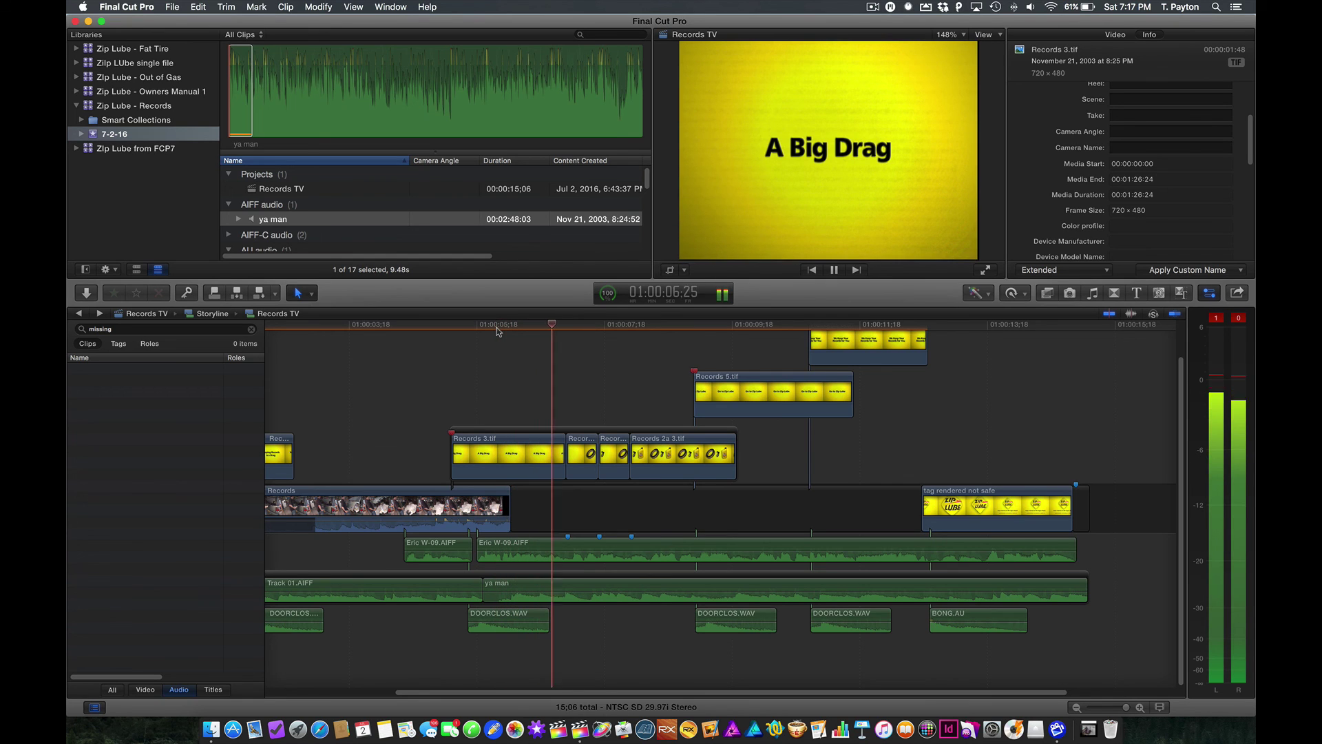
pyautogui.click(587, 590)
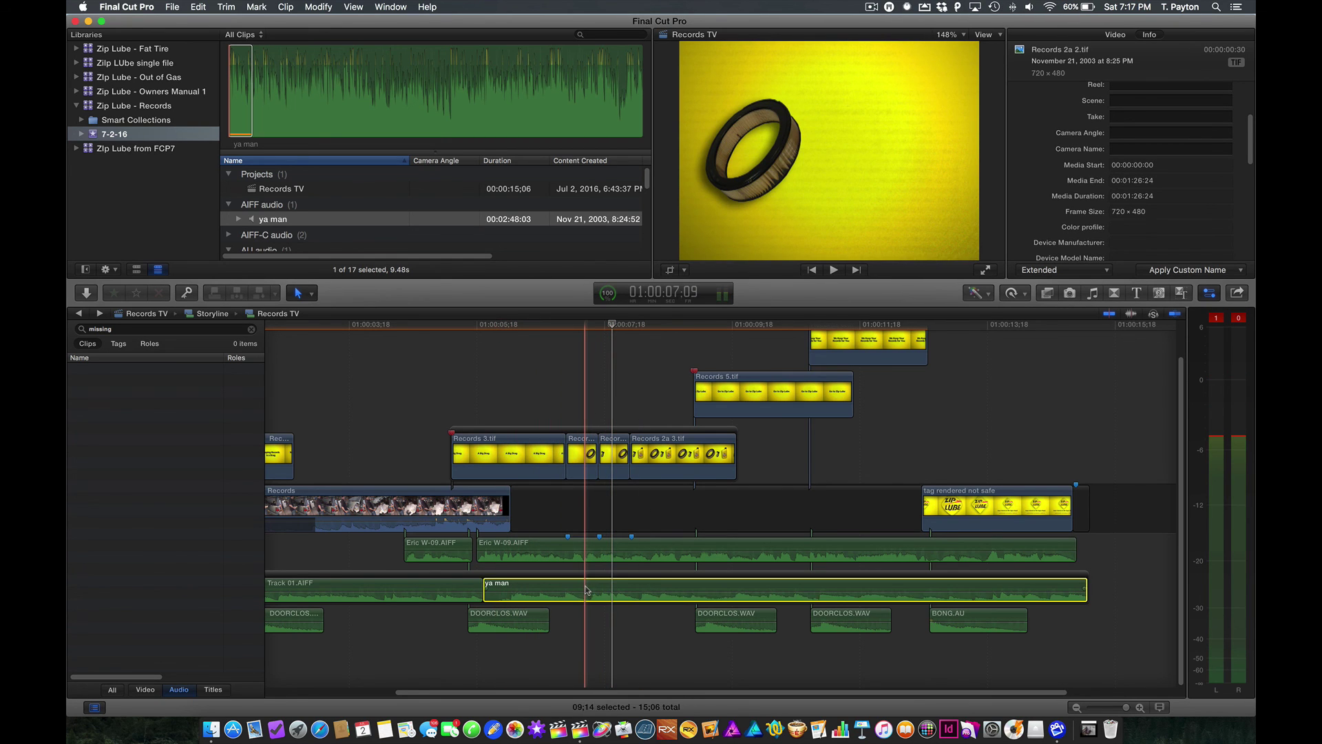
pyautogui.click(603, 401)
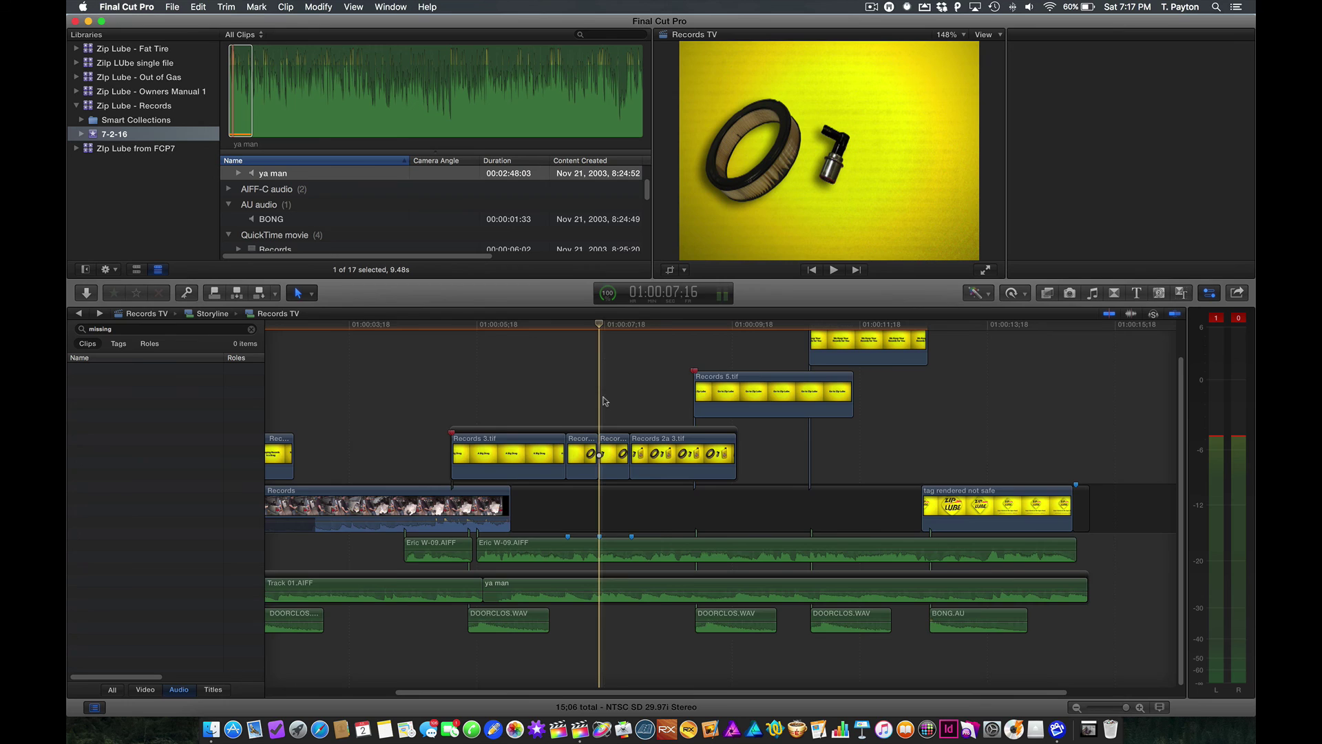
pyautogui.hotkey('shift', 'z')
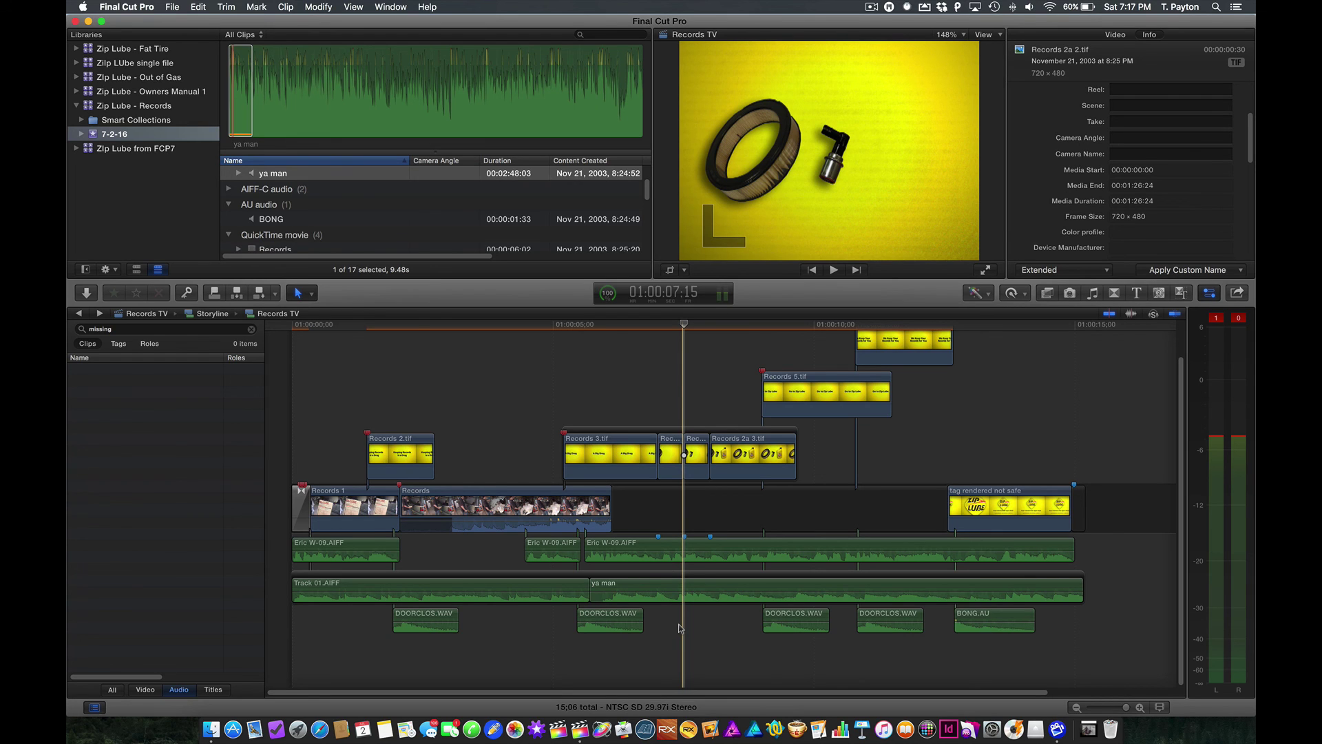
pyautogui.click(473, 326)
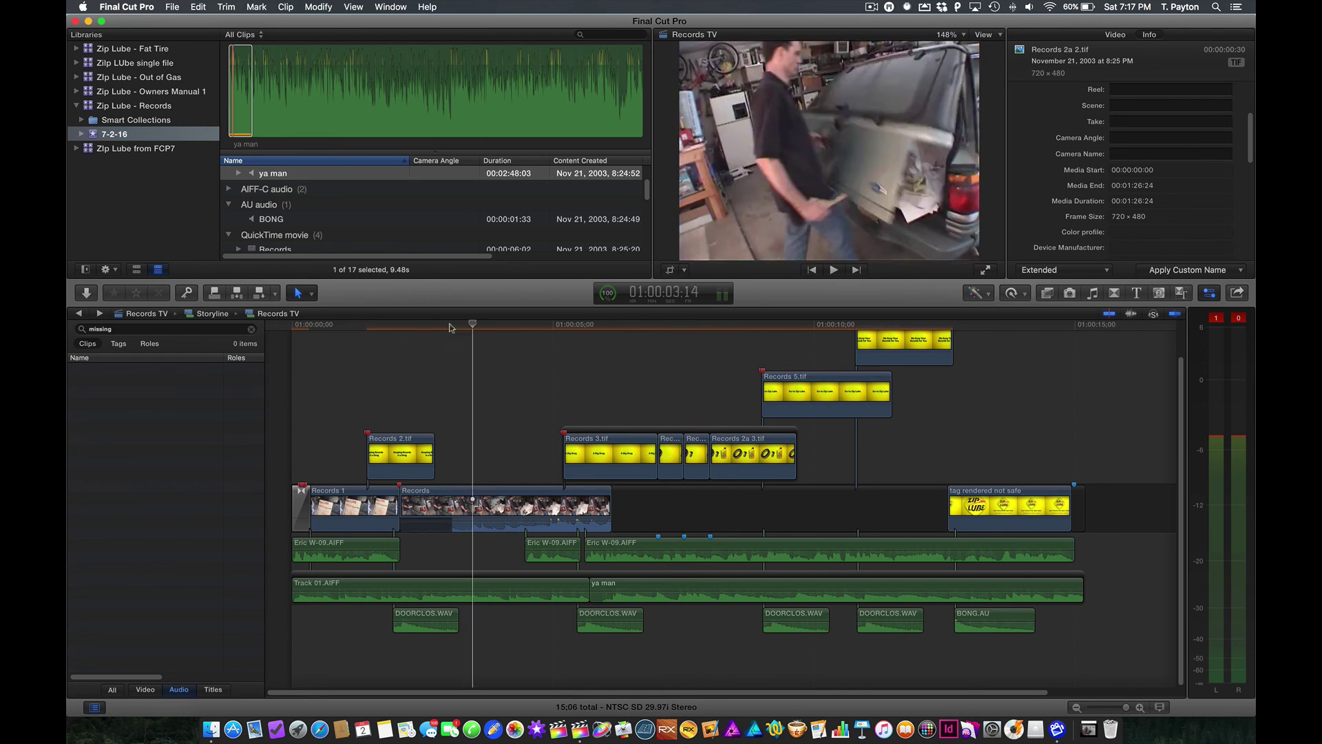
pyautogui.click(399, 455)
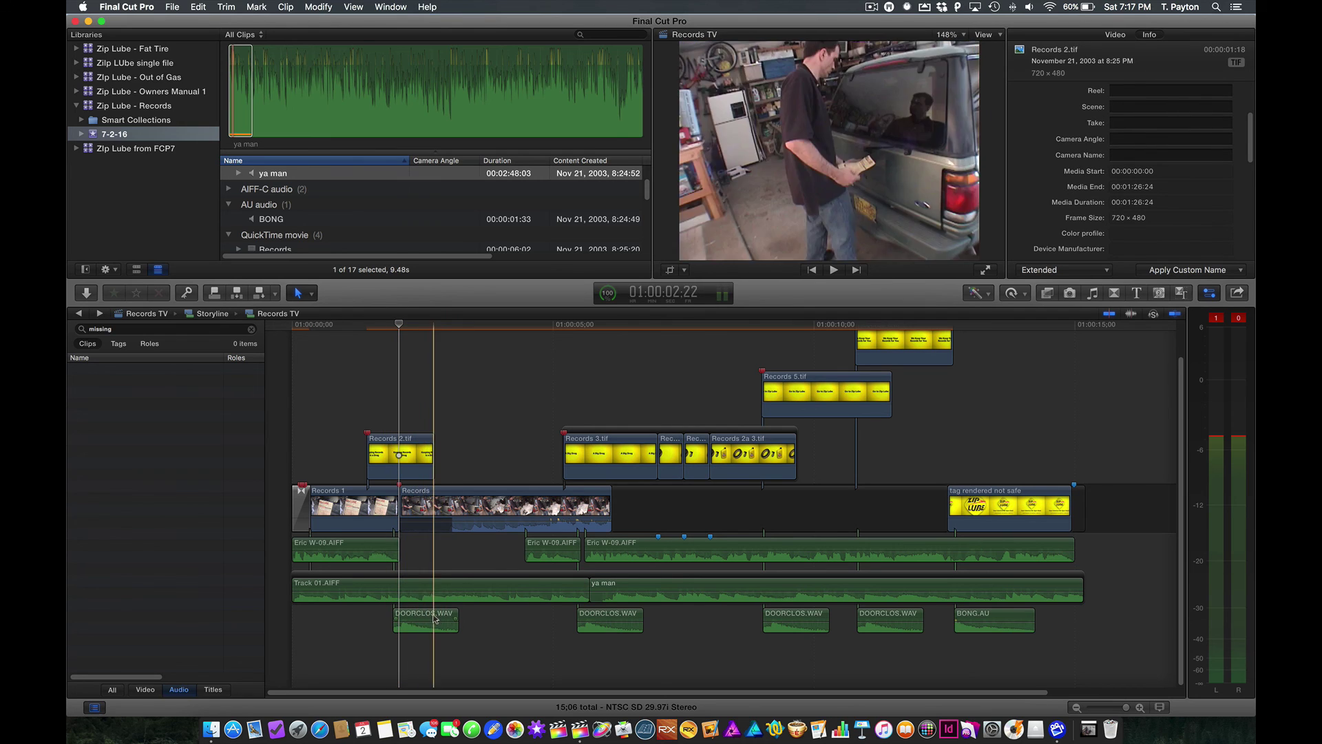